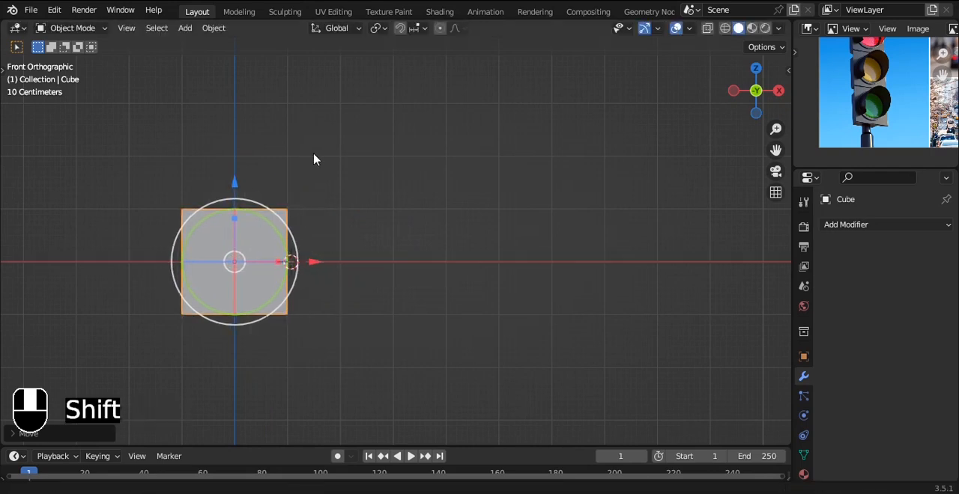
Step: Raise the cube along Z so its base rests on the ground line in the front view
shift+middle_drag(306, 156, 368, 187)
ctrl+drag(297, 217, 294, 154)
shift+middle_drag(366, 143, 393, 175)
scroll(393, 175, up, 2)
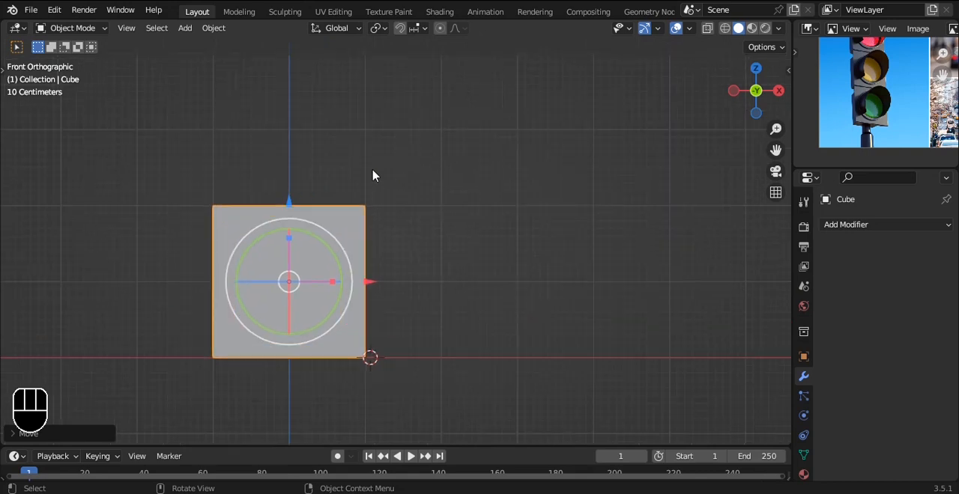
scroll(329, 174, down, 2)
shift+middle_drag(329, 195, 326, 239)
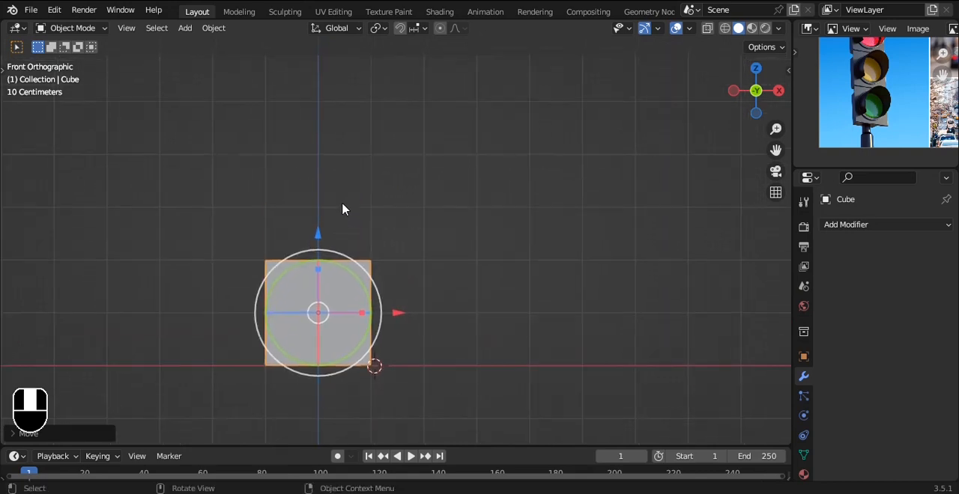
Step: Stretch the upper end of the cube upward to form a block about three times as tall as it is wide
key(Tab)
key(alt+z)
drag(185, 222, 608, 322)
scroll(330, 233, down, 2)
alt+shift+drag(353, 167, 325, 94)
Step: Cut two evenly spaced horizontal edge loops around the tall block and bevel them into narrow bands
key(ctrl+r)
click(361, 268)
right_click(361, 268)
scroll(361, 267, up, 3)
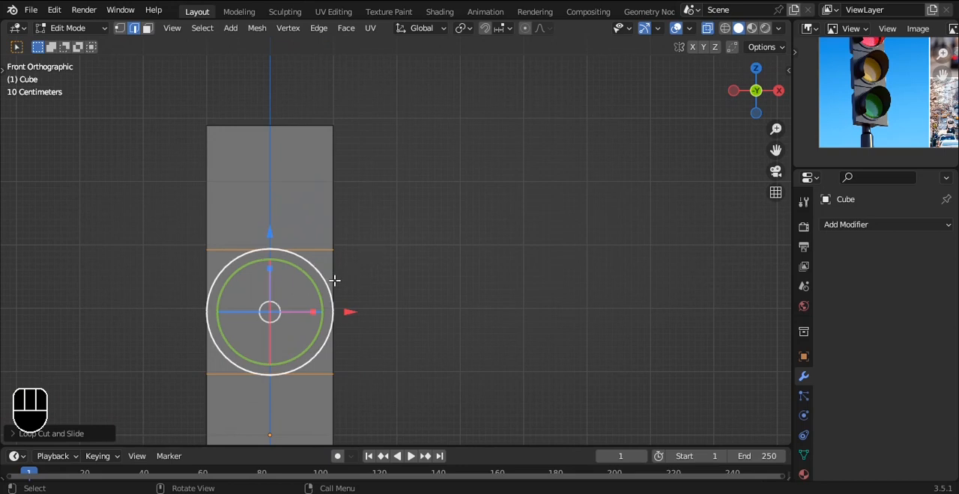
scroll(387, 224, up, 2)
key(ctrl+b)
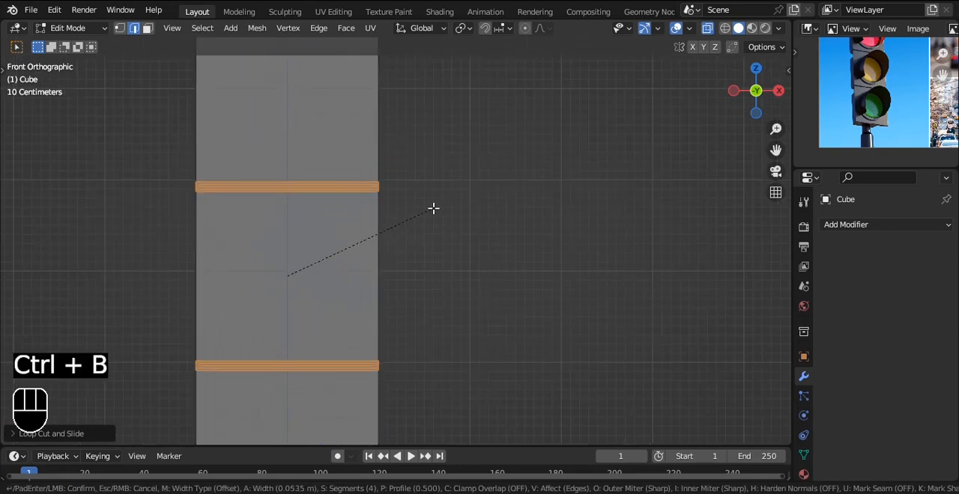
click(433, 208)
scroll(370, 204, down, 2)
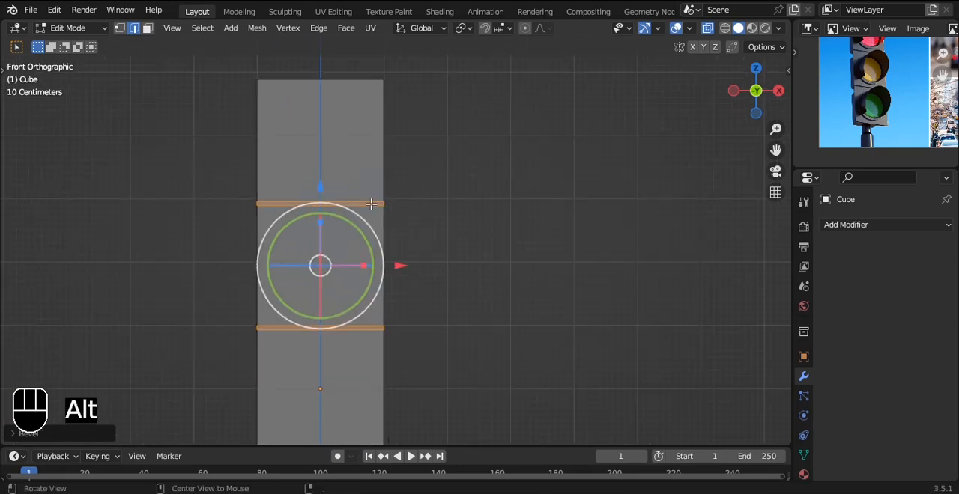
Step: Select the two narrow band faces on the front of the block and extrude them slightly
key(alt+z)
alt+drag(384, 197, 488, 225)
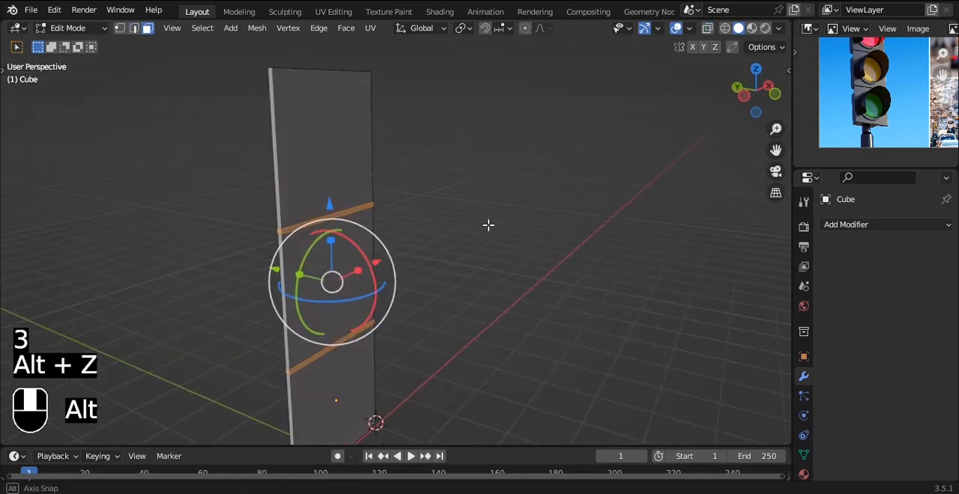
scroll(430, 224, up, 3)
click(292, 192)
alt+shift+drag(349, 326, 387, 231)
shift+click(361, 335)
key(a)
click(356, 334)
click(359, 336)
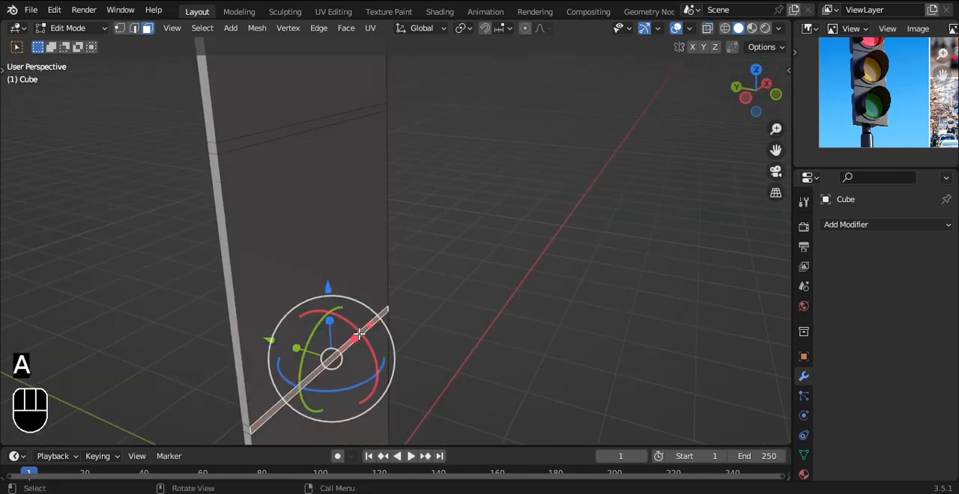
shift+click(289, 130)
key(e)
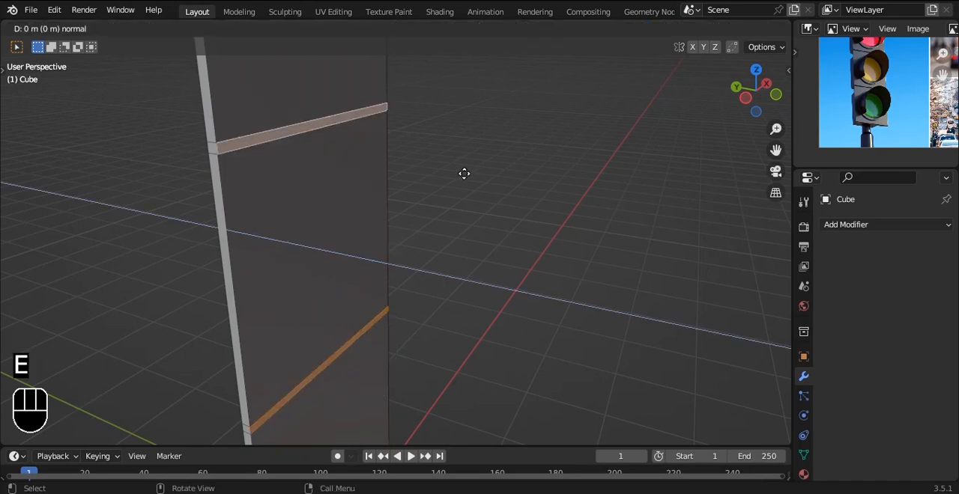
click(460, 170)
key(Tab)
scroll(460, 171, down, 2)
alt+drag(460, 170, 476, 159)
Step: Extrude the three large back faces about 0.27 m backward, leaving grooves between the sections
key(Tab)
alt+drag(376, 204, 459, 194)
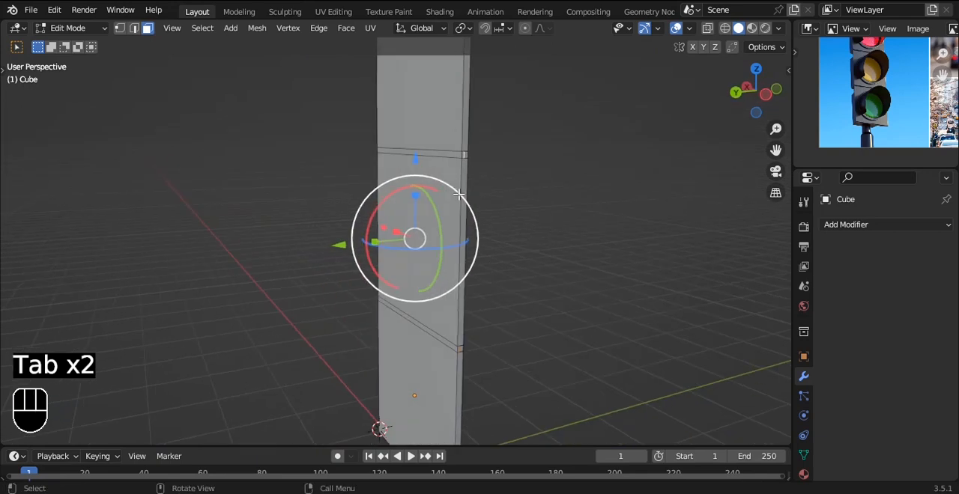
click(433, 102)
shift+click(432, 213)
shift+click(390, 372)
alt+shift+drag(484, 333, 471, 203)
scroll(471, 203, down, 3)
key(grave)
click(443, 166)
key(e)
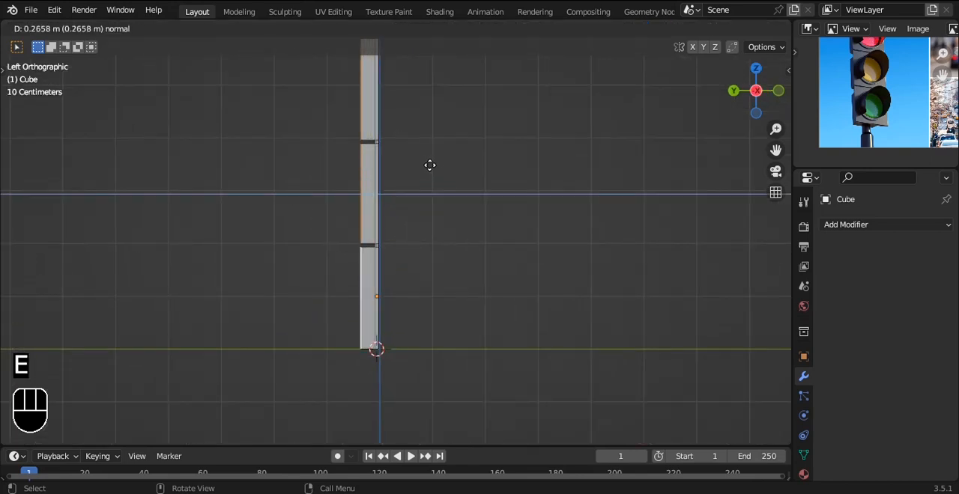
click(423, 162)
key(Tab)
alt+drag(483, 173, 289, 152)
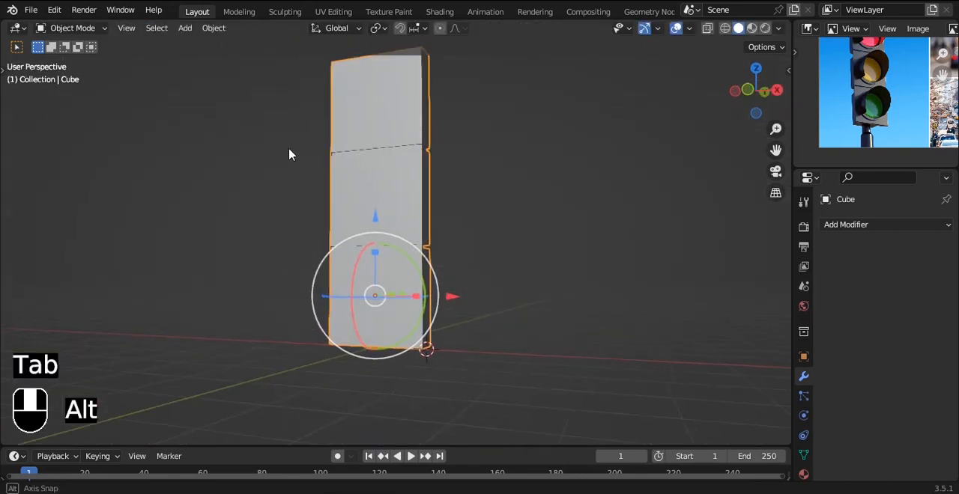
Step: Apply the object transform of the block
alt+drag(423, 162, 464, 242)
scroll(475, 208, up, 3)
alt+drag(475, 202, 461, 272)
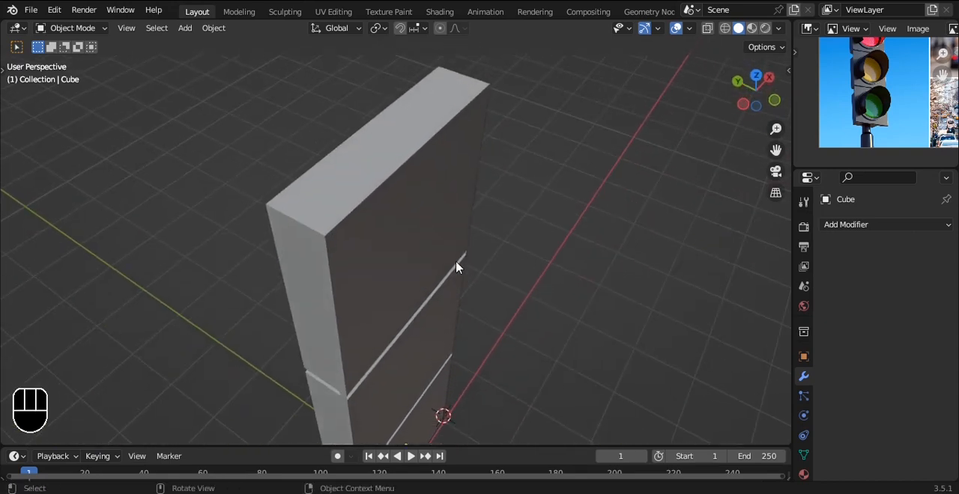
click(430, 218)
scroll(430, 218, up, 1)
key(Tab)
key(Tab)
key(ctrl+a)
click(382, 200)
key(Tab)
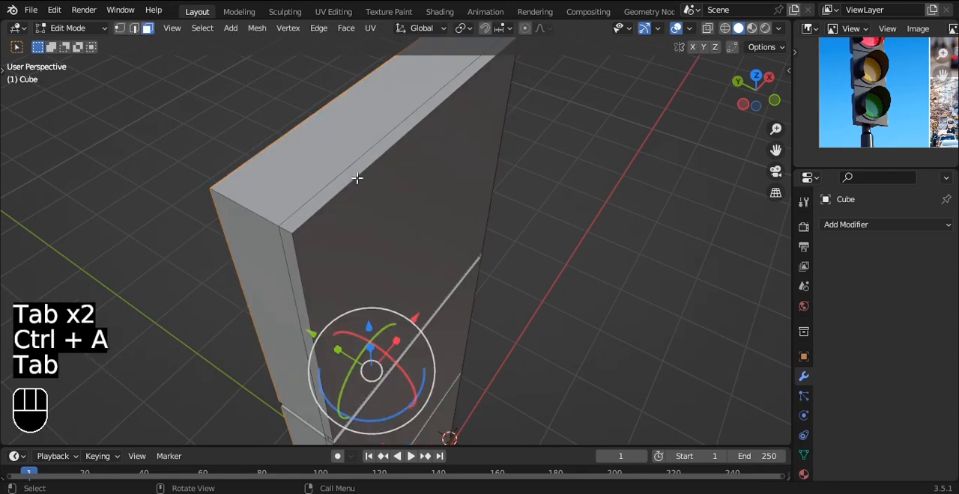
key(2)
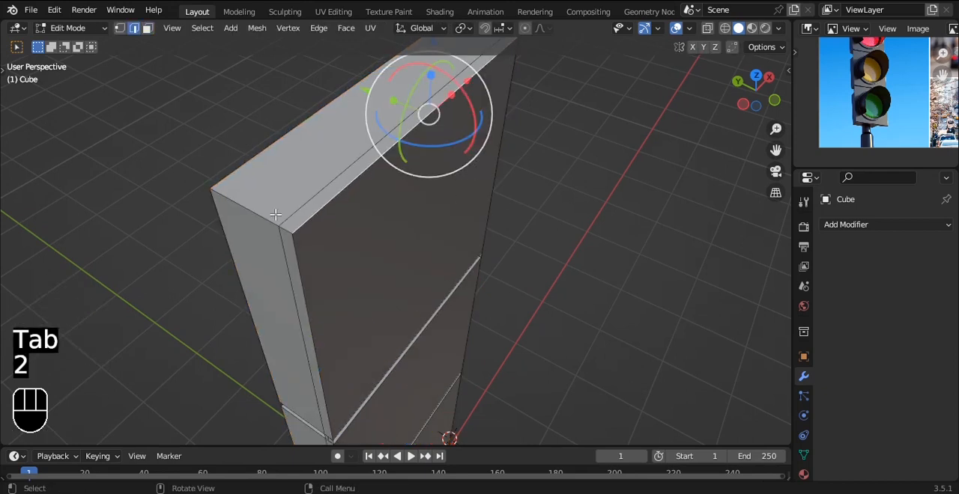
key(Tab)
scroll(352, 223, down, 3)
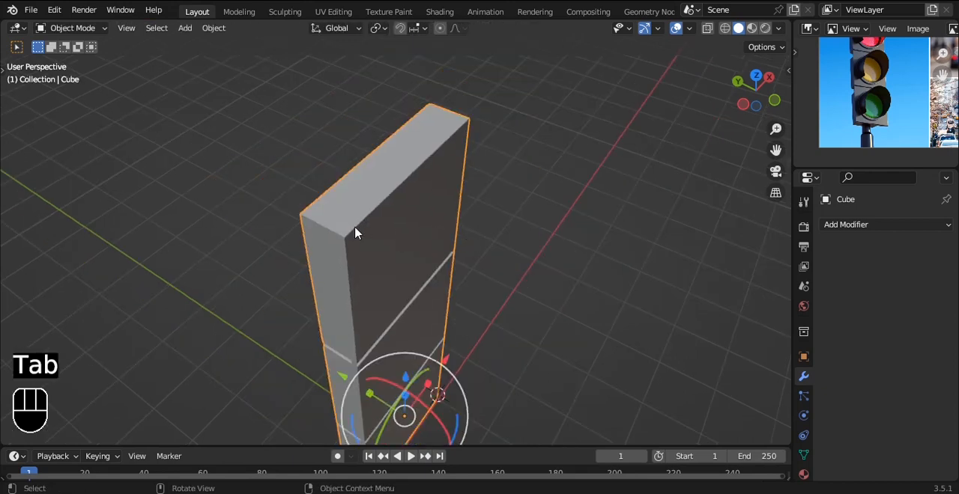
key(Tab)
scroll(413, 176, up, 2)
key(ctrl+b)
right_click(457, 152)
shift+middle_drag(460, 152, 463, 251)
shift+click(469, 151)
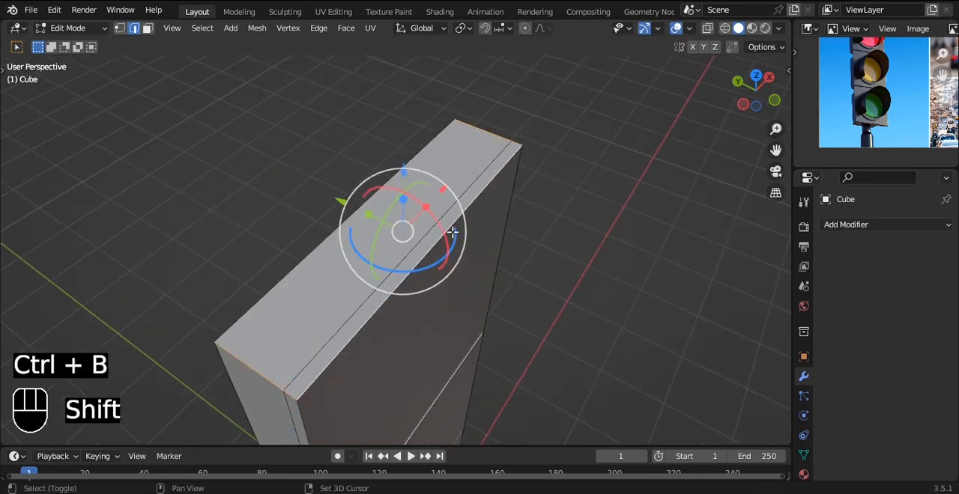
key(ctrl+b)
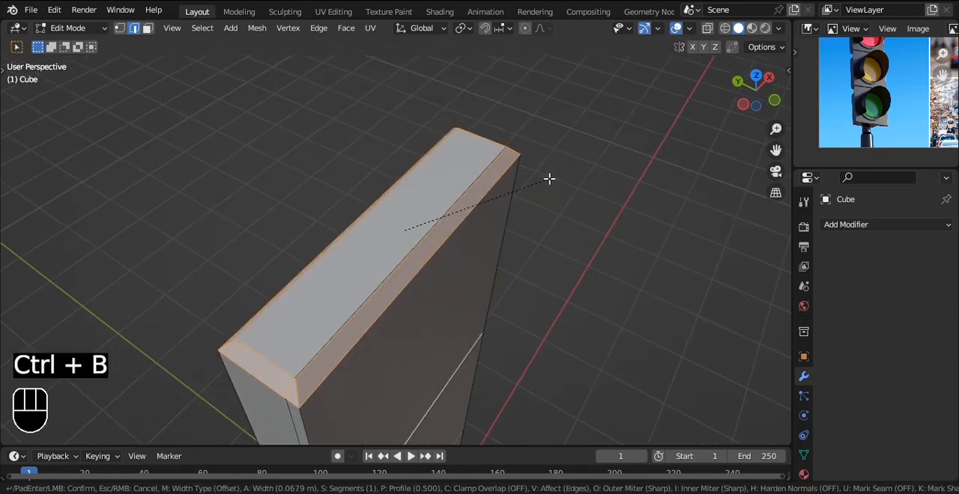
right_click(549, 178)
Step: Try to bevel the two short end edges on the block's top by about 0.11 m with one segment, and undo it
click(269, 346)
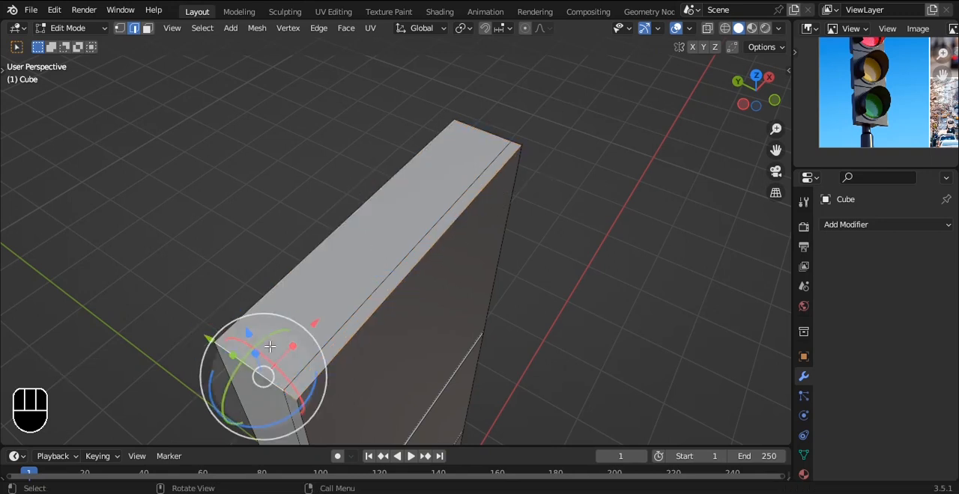
ctrl+click(476, 155)
key(ctrl+b)
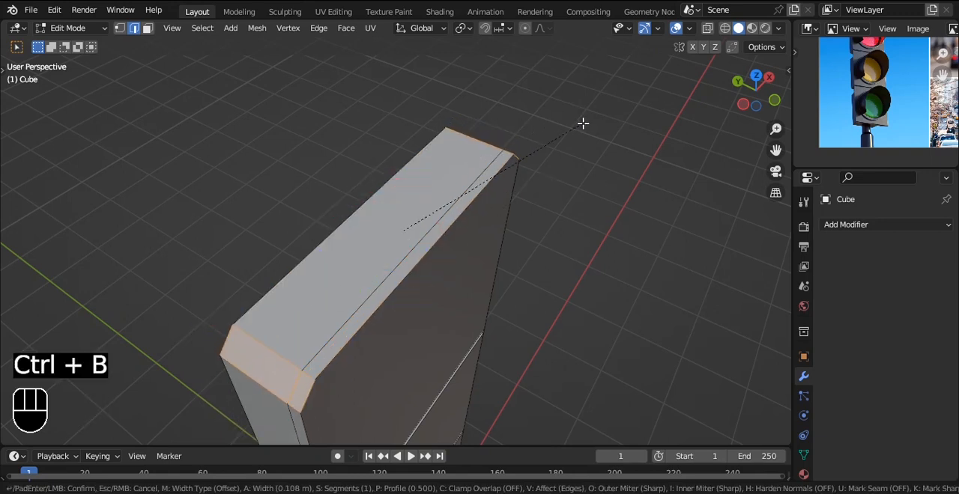
click(583, 125)
middle_drag(589, 168, 467, 171)
scroll(530, 112, down, 3)
key(Tab)
key(ctrl+z)
key(ctrl+z)
key(ctrl+b)
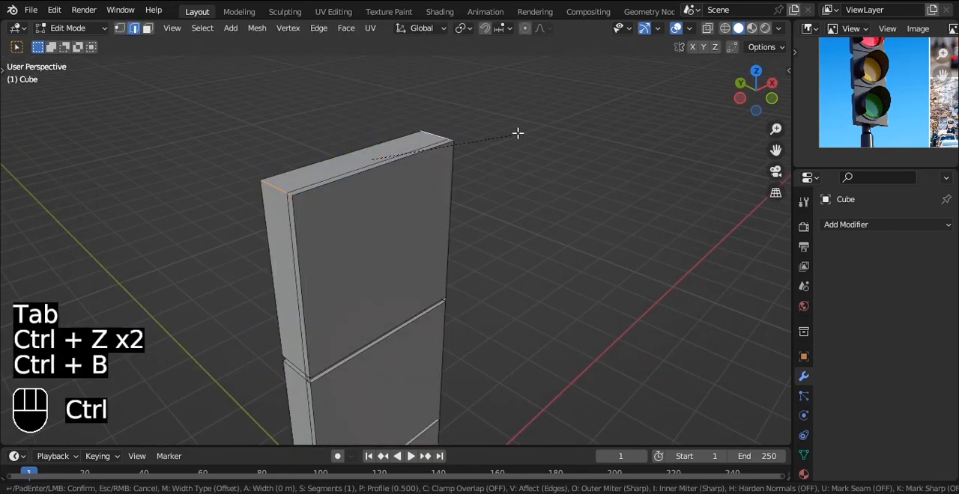
click(539, 133)
alt+shift+drag(447, 334, 455, 238)
key(ctrl+z)
Step: Bevel the four short corner edges at the block's top and bottom by about 0.3 m with 16 segments, and smooth its shading
alt+shift+drag(446, 427, 460, 239)
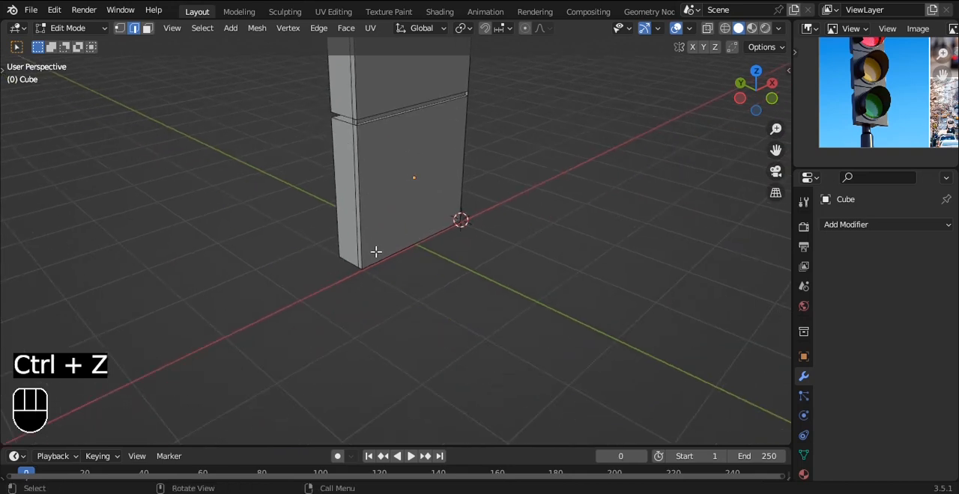
key(alt+z)
shift+drag(314, 240, 374, 290)
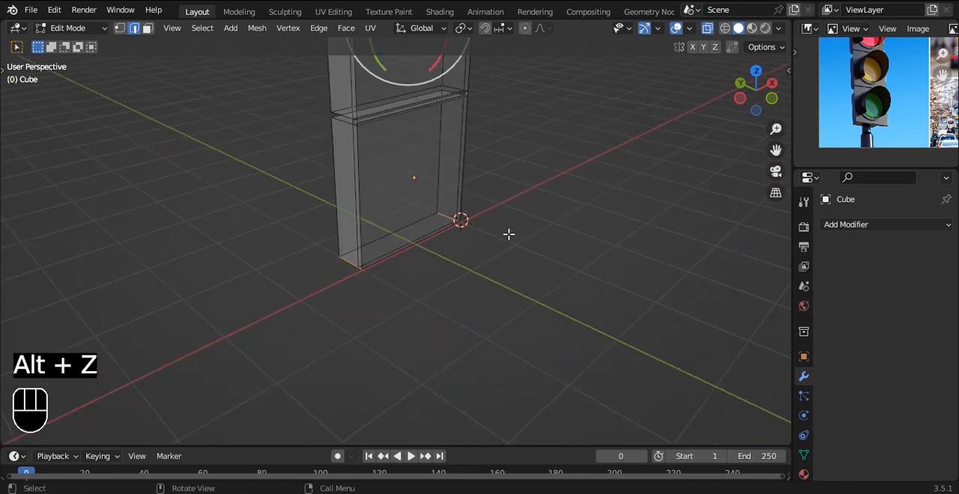
key(ctrl+b)
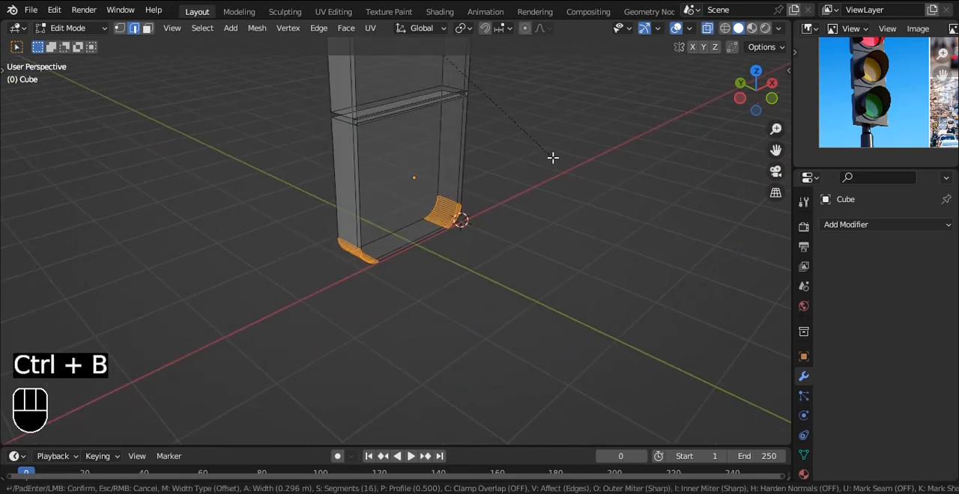
click(552, 157)
key(Tab)
right_click(554, 161)
click(554, 156)
key(alt+z)
Step: Try a level-2 subdivision on the rounded block and undo it
alt+shift+drag(518, 147, 494, 264)
key(ctrl+2)
key(ctrl+z)
alt+middle_drag(497, 195, 599, 162)
Step: Add a cylinder mesh in the front view and smooth its shading
key(grave)
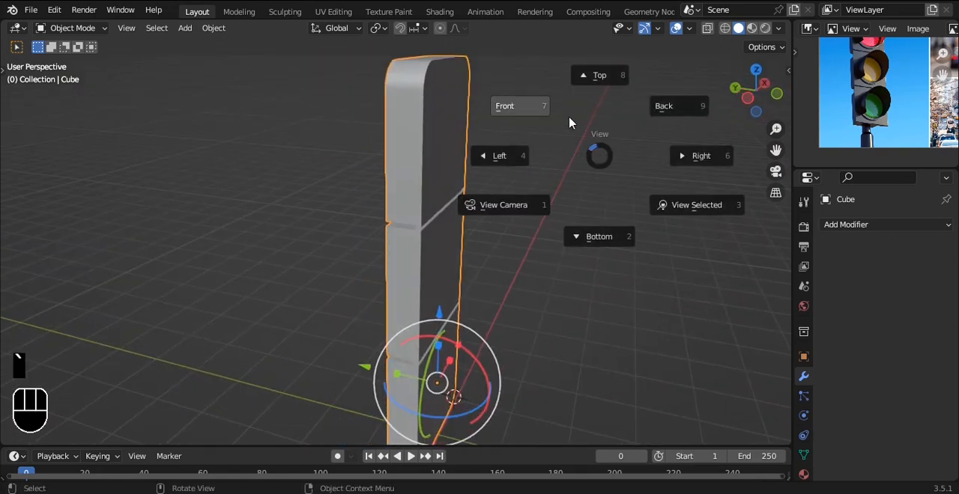
click(568, 122)
alt+middle_drag(381, 180, 435, 175)
key(grave)
click(381, 133)
key(shift+a)
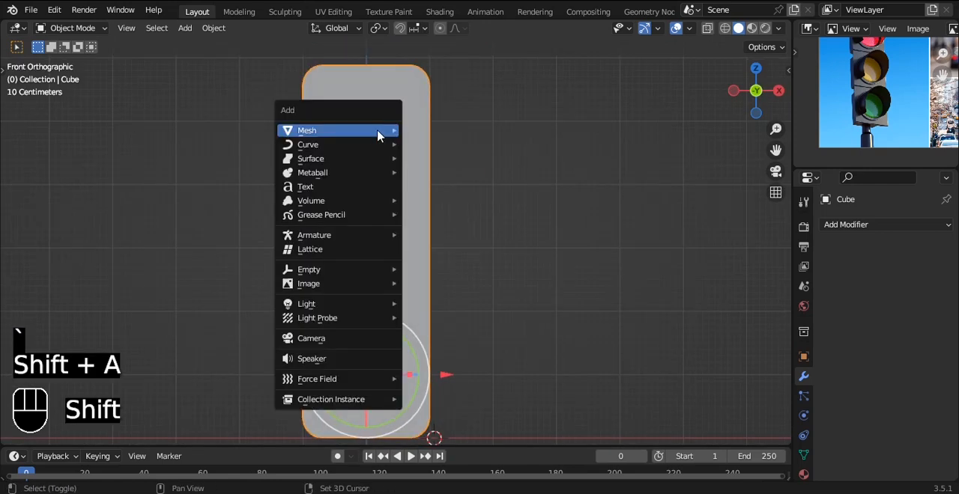
mouse_move(381, 132)
click(438, 200)
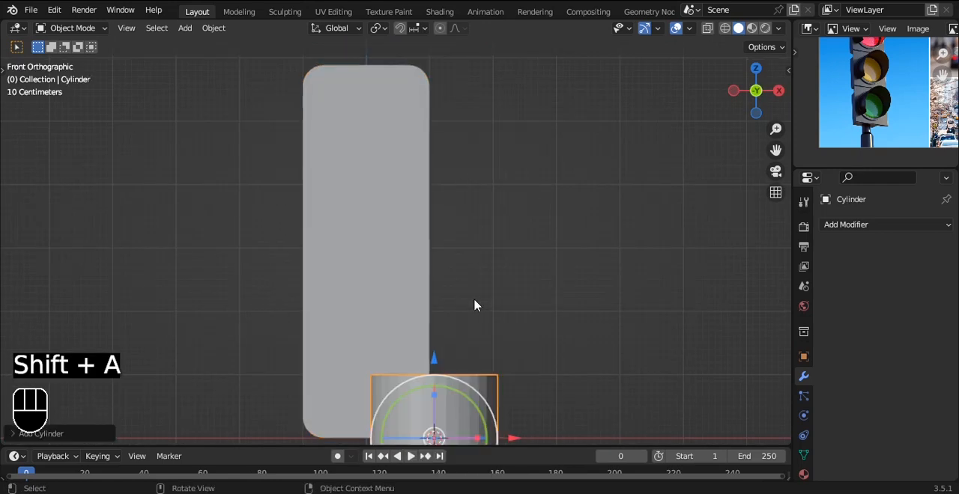
right_click(567, 227)
click(567, 227)
Step: Rotate the cylinder 90° about X and move it onto the upper section of the block
text(rx90)
click(566, 228)
key(g)
click(529, 49)
Step: Delete the back cap face of the cylinder so that end is open
alt+middle_drag(491, 161, 522, 212)
key(Tab)
key(3)
key(x)
click(500, 161)
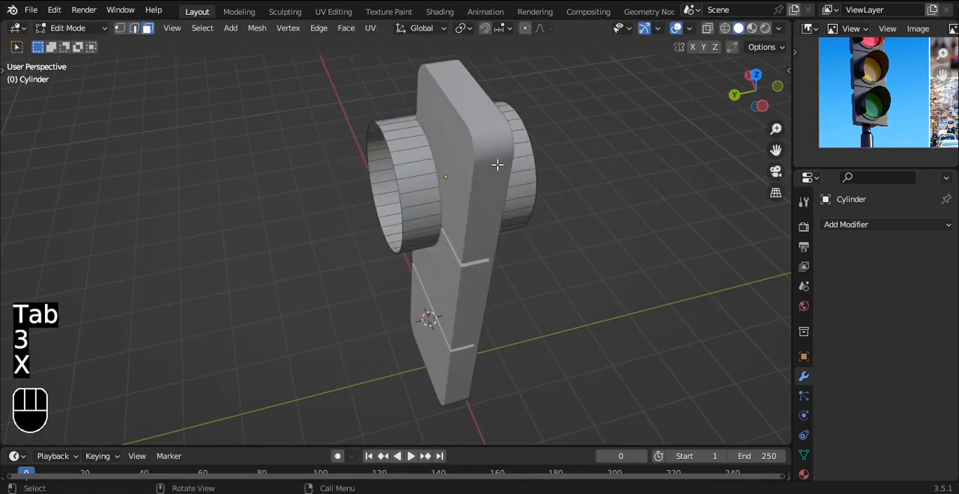
key(Tab)
Step: Place the cylinder against the front of the block's upper section and scale it to about 0.76
key(grave)
drag(370, 190, 408, 190)
shift+middle_drag(461, 164, 423, 185)
key(s)
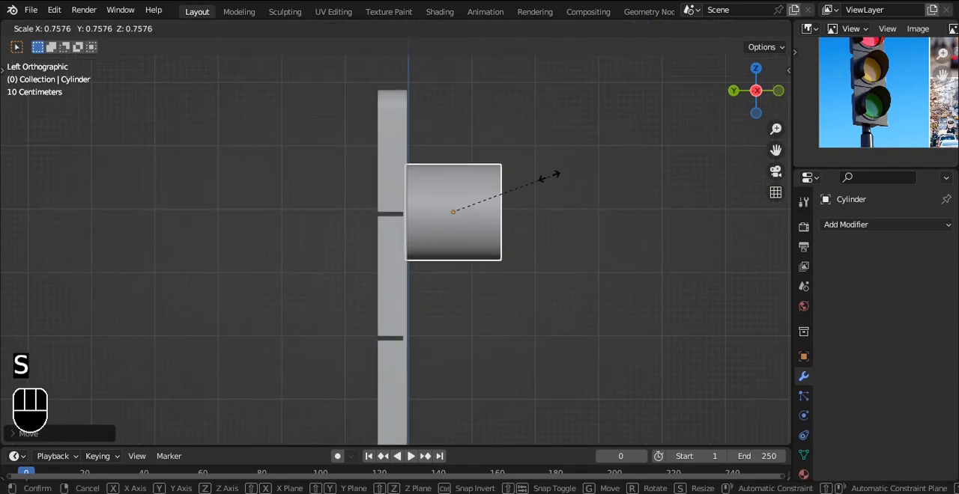
click(548, 176)
alt+shift+drag(475, 149, 472, 89)
scroll(463, 188, up, 2)
drag(380, 173, 357, 163)
Step: Move the cylinder's front cap back toward the block to shorten it into a shallow disc
key(Tab)
key(alt+z)
drag(445, 179, 327, 183)
key(alt+z)
alt+drag(505, 126, 474, 199)
alt+shift+drag(477, 126, 448, 178)
Step: Set the disc's origin to the centre of its geometry
key(grave)
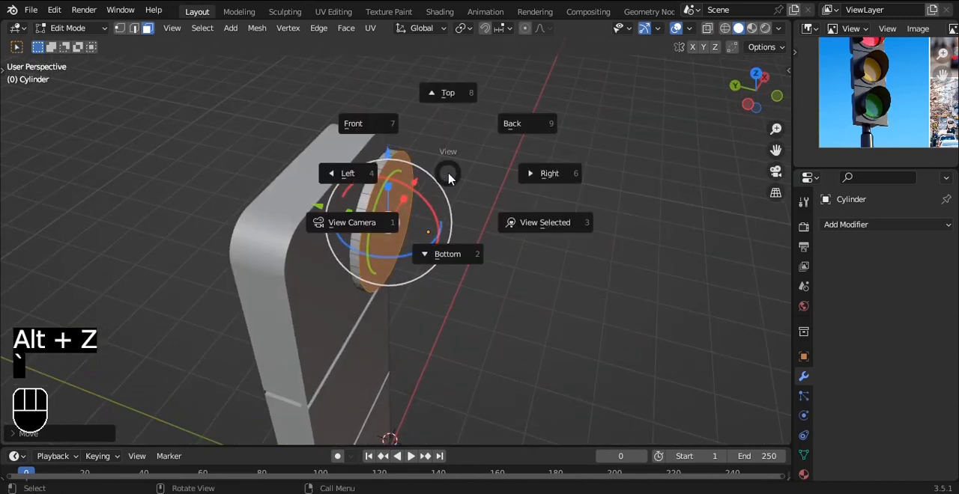
click(352, 123)
key(Tab)
drag(467, 212, 386, 208)
middle_drag(377, 197, 464, 234)
click(214, 28)
mouse_move(224, 55)
click(322, 73)
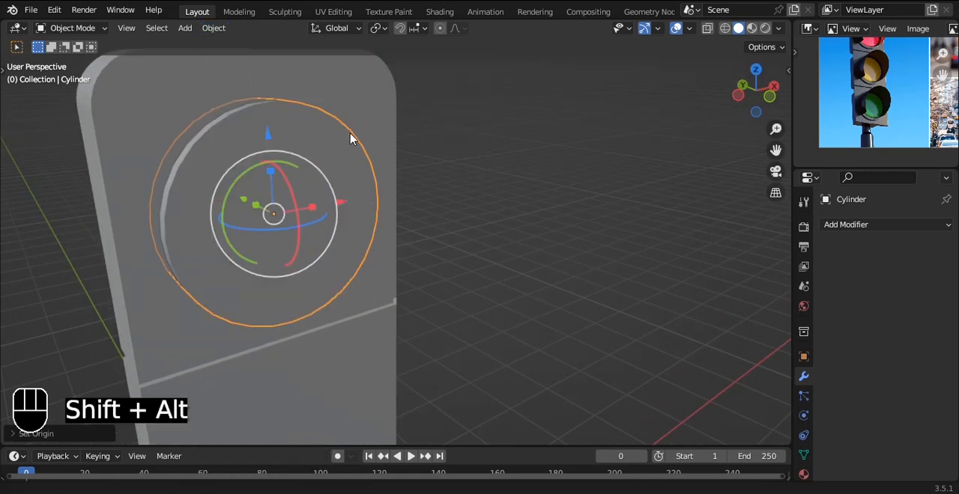
Step: Inset the disc's front face by about 0.04 m to form a thin rim
alt+shift+drag(349, 132, 402, 230)
key(Tab)
scroll(475, 218, up, 3)
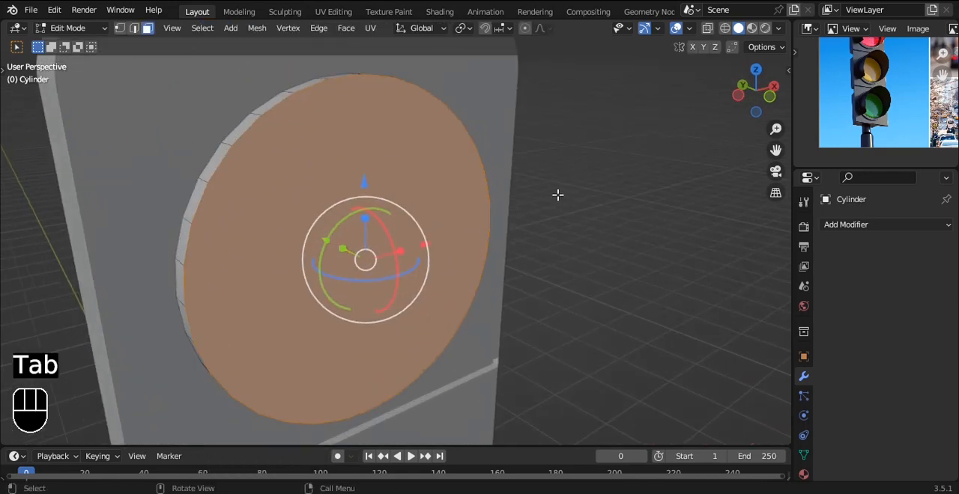
key(i)
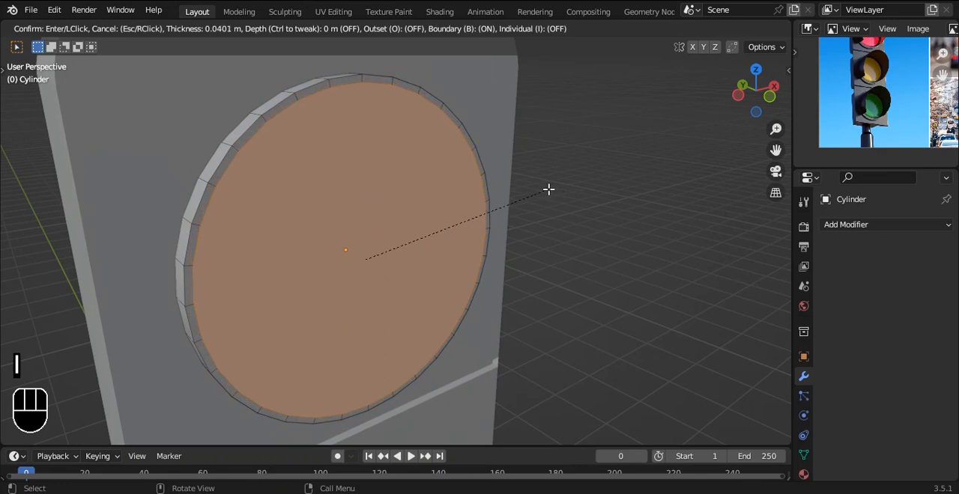
click(548, 189)
Step: Extrude the inset face about 0.077 m inward, using the green lamp in the reference photo as a guide
alt+drag(524, 169, 637, 163)
scroll(871, 108, up, 3)
scroll(872, 102, up, 1)
alt+drag(871, 102, 883, 84)
alt+drag(320, 164, 367, 166)
key(e)
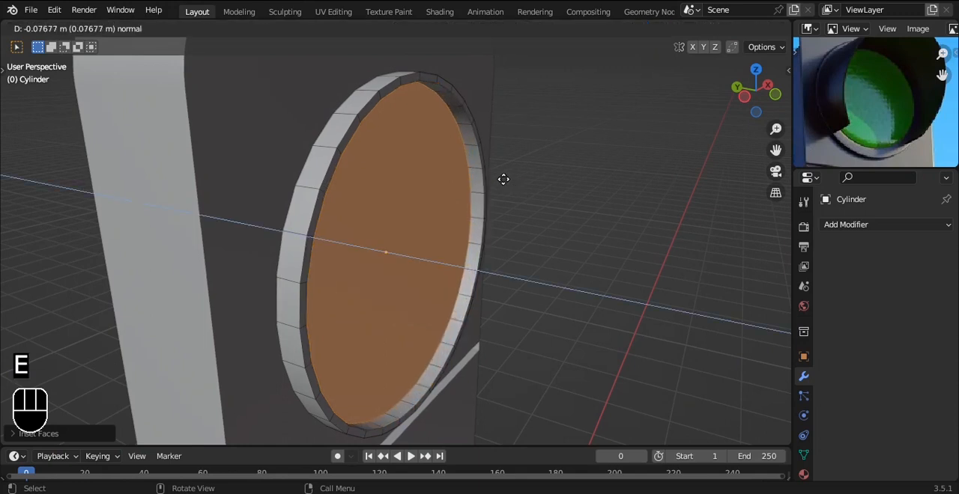
click(503, 179)
Step: Inset the recessed face slightly and extrude it outward past the rim as the start of the lamp hood
alt+drag(550, 177, 501, 173)
scroll(584, 173, up, 1)
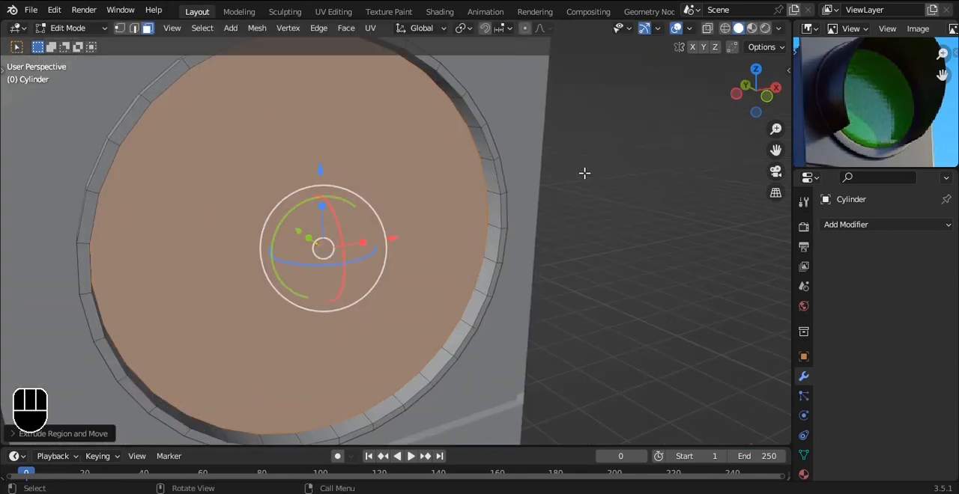
key(i)
click(579, 170)
scroll(567, 169, down, 2)
alt+drag(567, 169, 609, 191)
key(e)
click(571, 187)
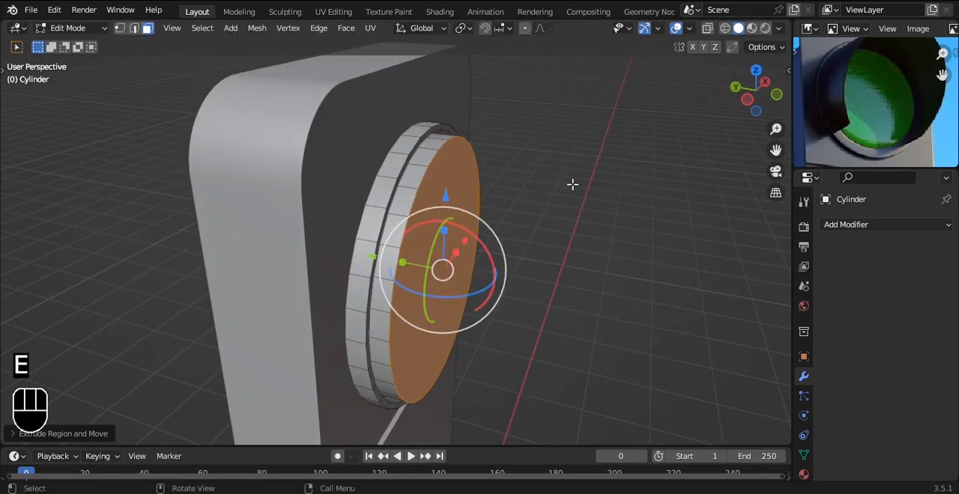
Step: Apply the disc object's transform and bevel the outer edge of the extruded front face with 16 segments
key(Tab)
key(ctrl+a)
click(571, 179)
key(Tab)
key(ctrl+b)
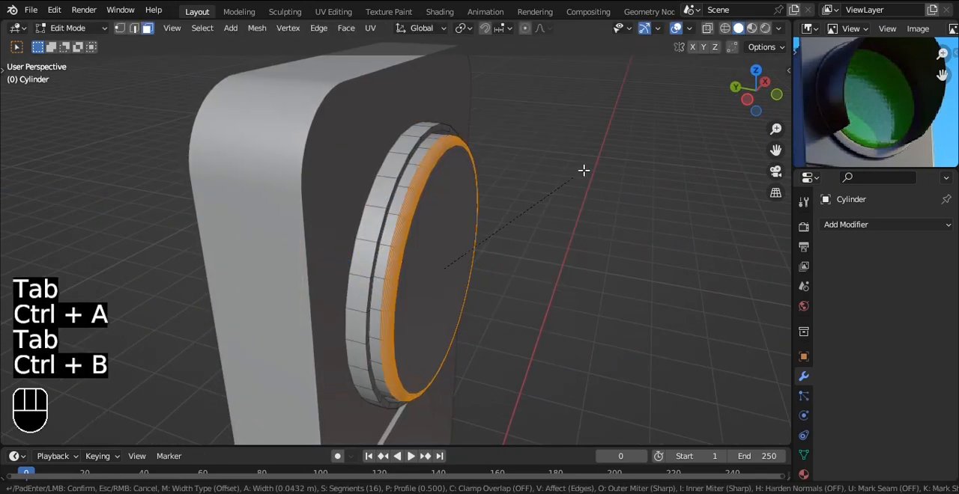
click(599, 173)
scroll(427, 161, up, 2)
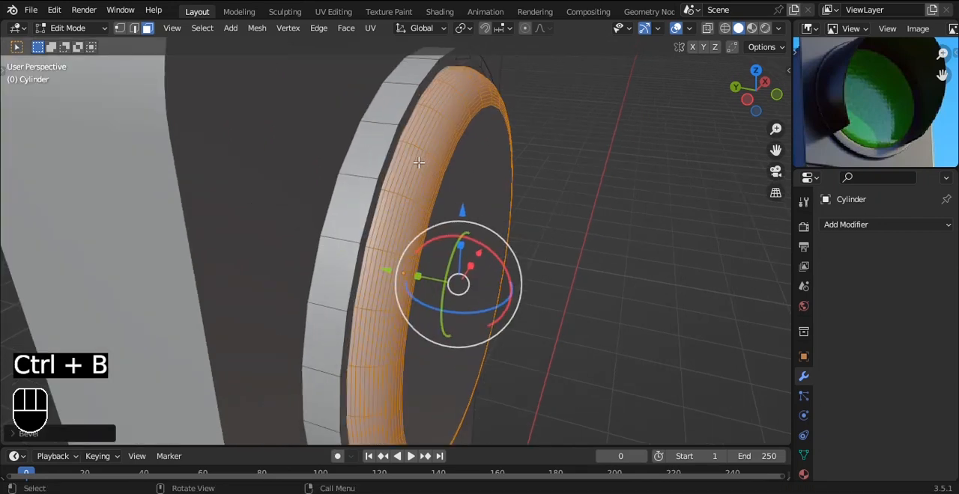
Step: Bevel the front edge loop of the outer rim by about 0.022 m with 2 segments
key(2)
alt+click(392, 142)
key(ctrl+b)
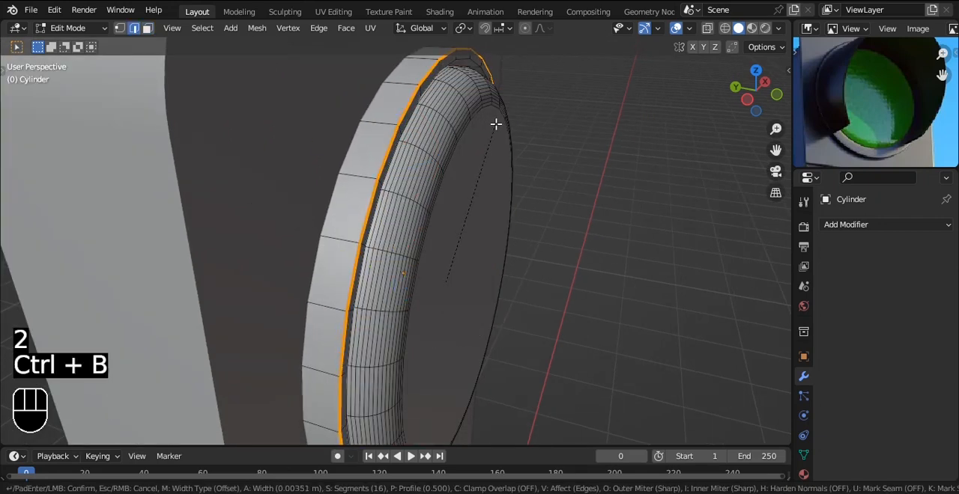
scroll(499, 119, down, 4)
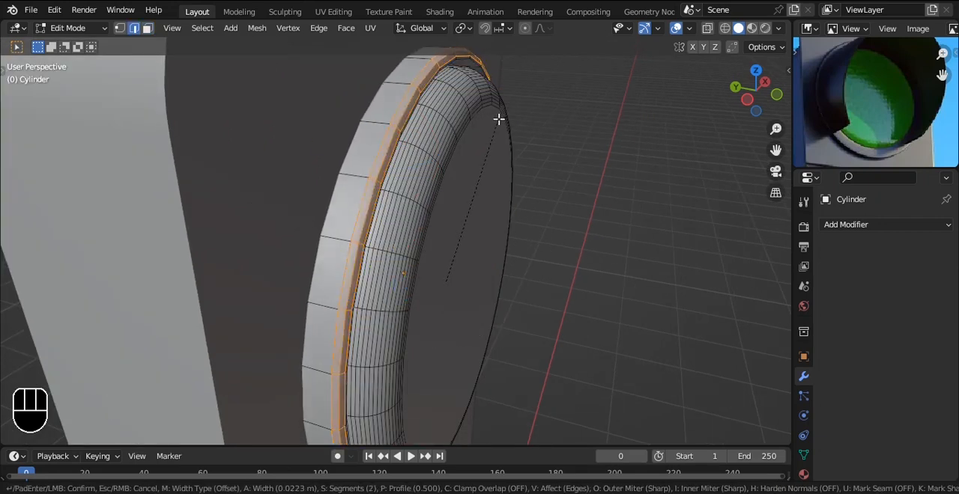
click(500, 122)
Step: Add a level 2 subdivision surface to the lamp disc and save the file
key(Tab)
key(ctrl+2)
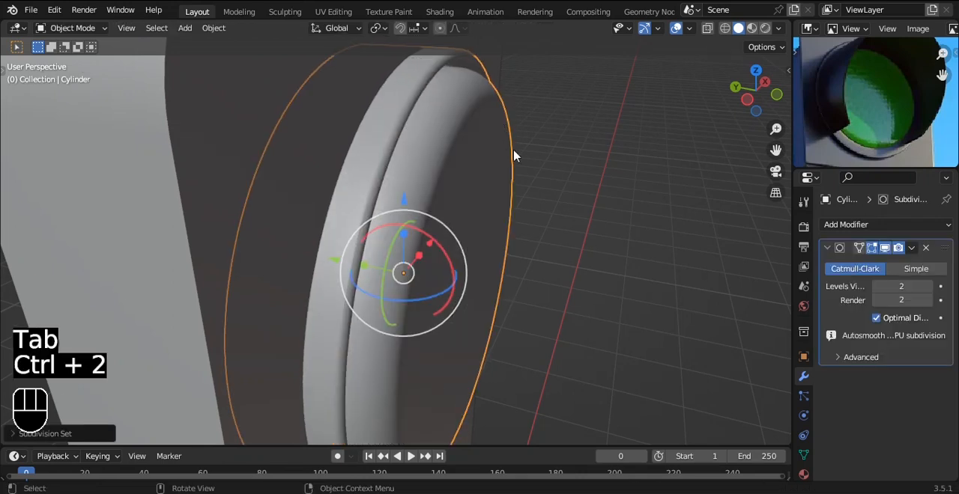
key(KP_1)
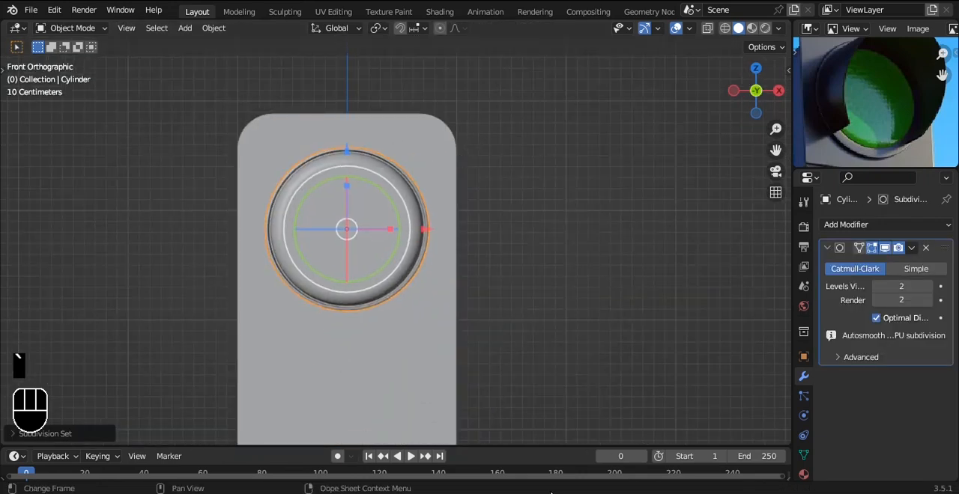
key(ctrl+s)
Step: Turn on the wireframe overlay for the viewport
alt+shift+drag(422, 195, 450, 111)
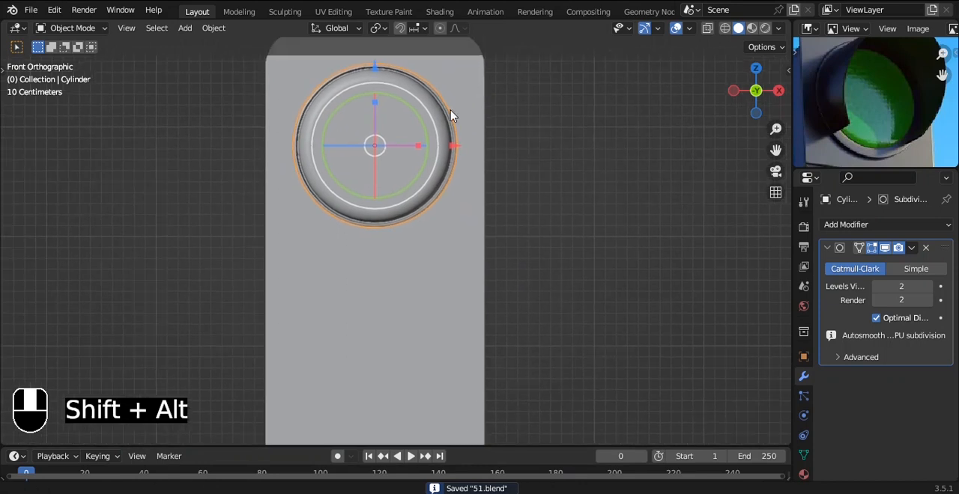
scroll(450, 111, down, 4)
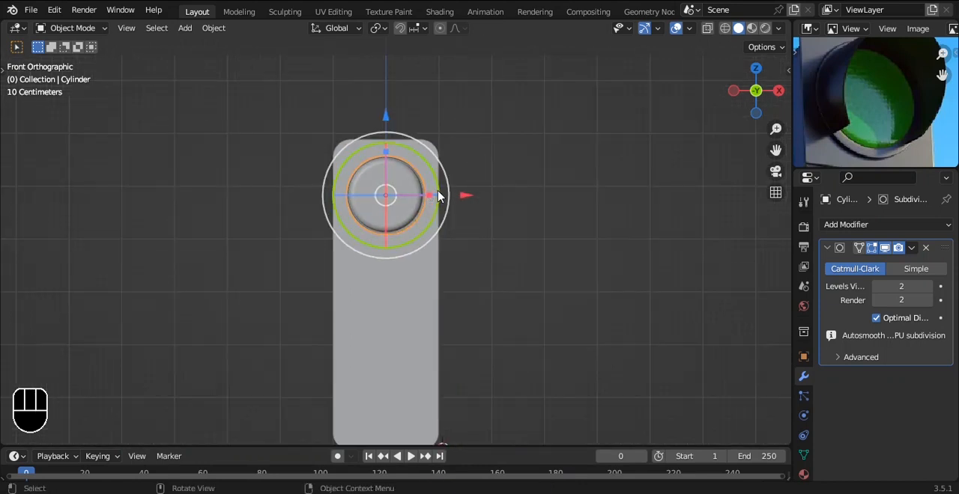
key(Tab)
key(Tab)
click(689, 28)
click(603, 264)
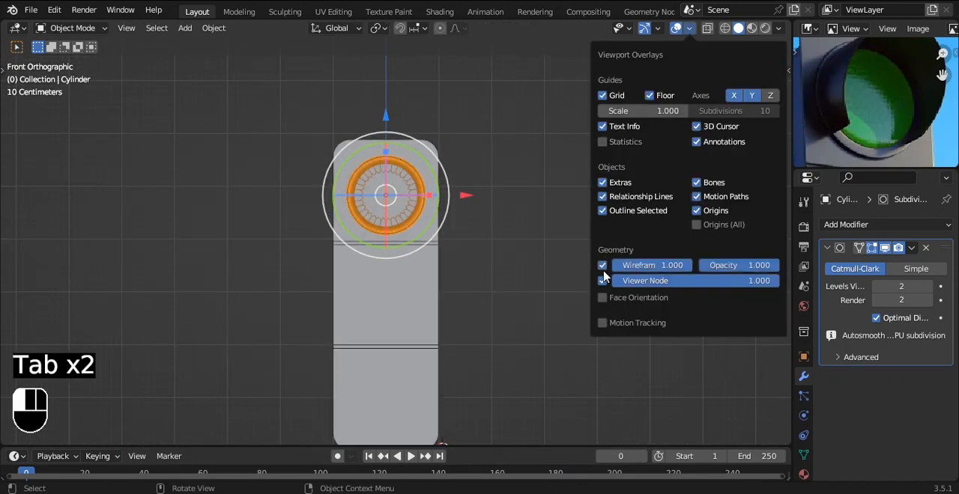
Step: Try duplicating the lamp mesh straight down along Z into the middle and lower housing sections
key(Tab)
key(a)
key(a)
key(shift+d)
key(z)
click(439, 252)
shift+middle_drag(440, 247, 473, 170)
key(shift+d)
key(z)
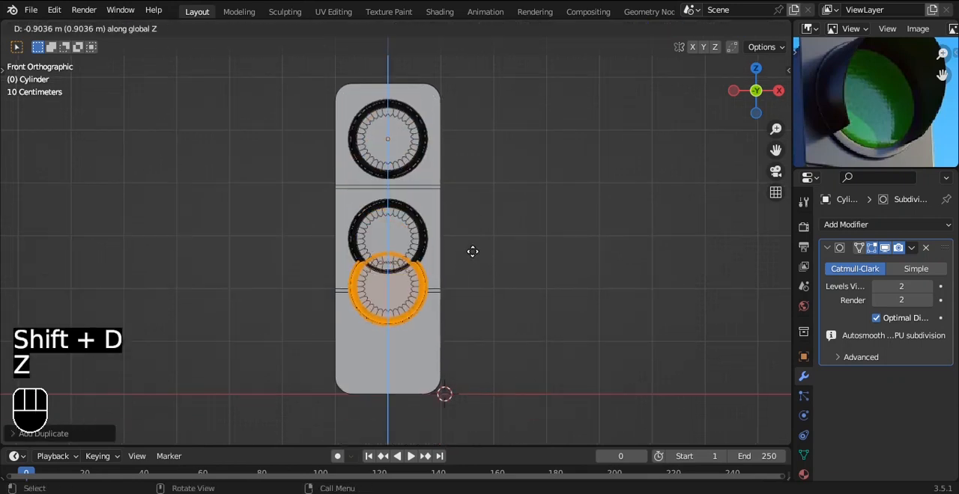
click(477, 275)
key(Tab)
Step: Undo both lamp duplicates
middle_drag(484, 193, 514, 167)
scroll(505, 176, up, 2)
scroll(505, 176, up, 1)
key(ctrl+z)
key(ctrl+z)
key(ctrl+z)
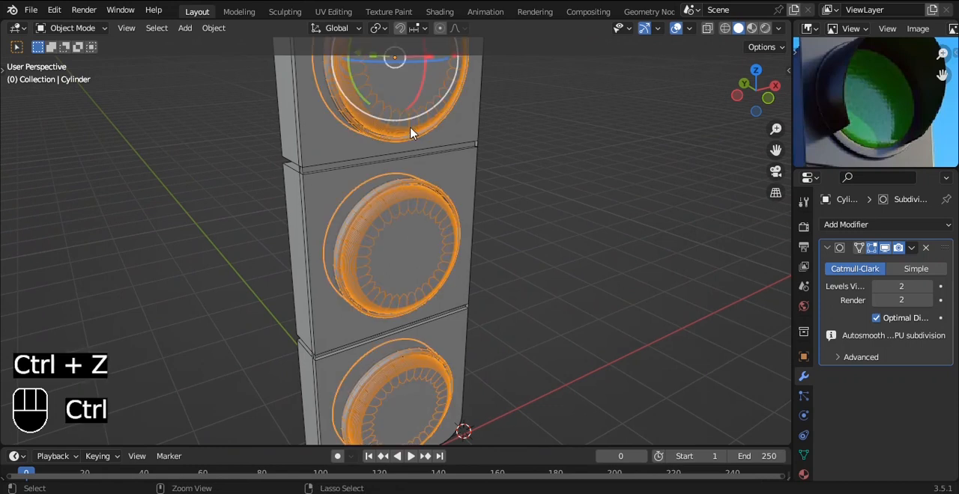
key(ctrl+z)
Step: Select one outer rim face on the lamp's lower left side as the start of the hood arc
shift+middle_drag(429, 127, 445, 165)
scroll(457, 187, up, 4)
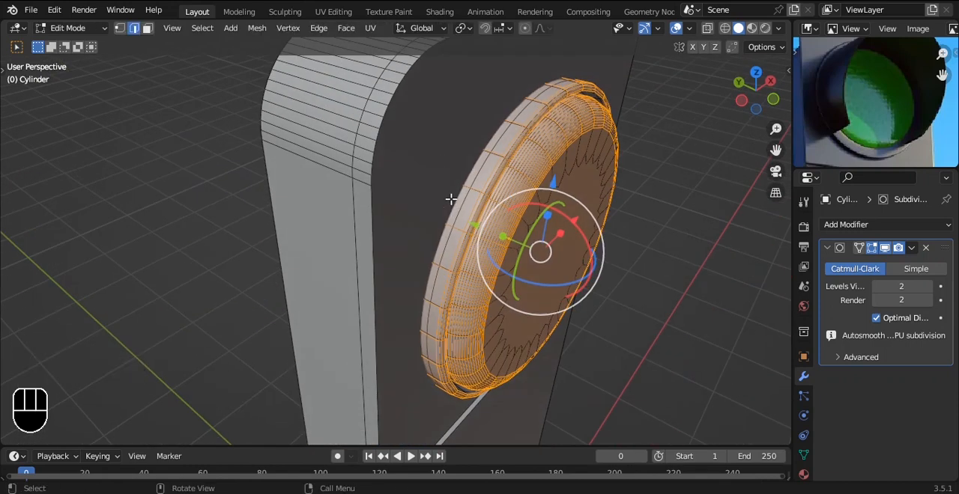
key(grave)
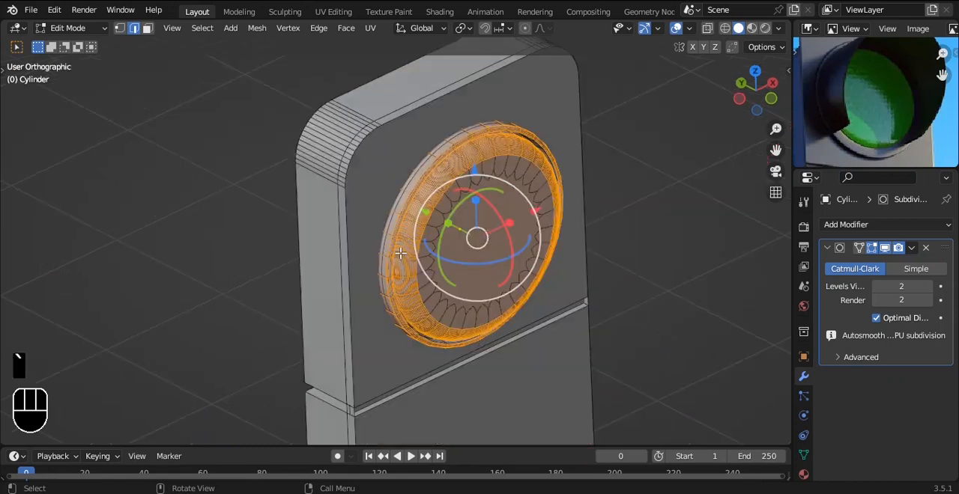
shift+middle_drag(408, 253, 464, 277)
scroll(442, 213, up, 4)
middle_drag(382, 213, 492, 324)
click(470, 376)
scroll(474, 373, down, 2)
key(grave)
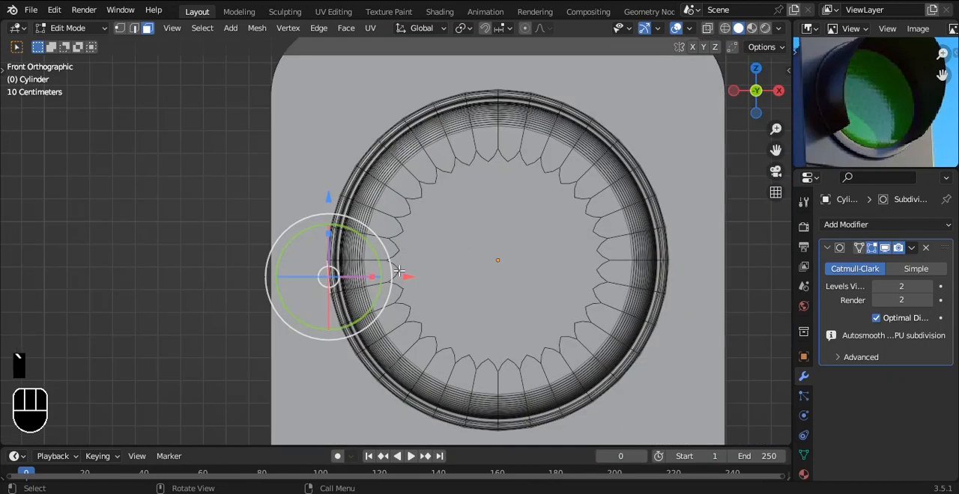
middle_drag(376, 302, 464, 357)
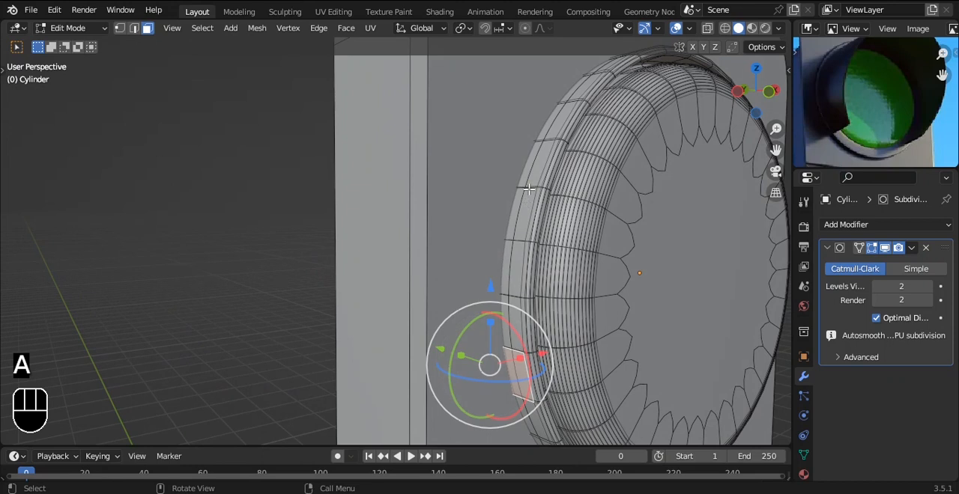
Step: Extend the face selection over the top of the outer rim to the matching face on the lower right side
ctrl+click(582, 84)
alt+middle_drag(727, 95, 633, 135)
ctrl+click(681, 263)
alt+drag(764, 286, 675, 247)
ctrl+click(339, 359)
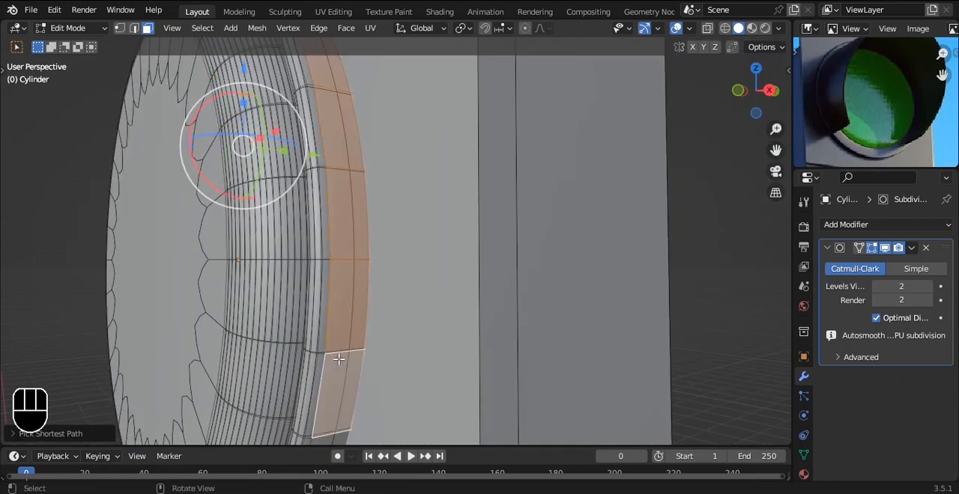
key(grave)
click(281, 301)
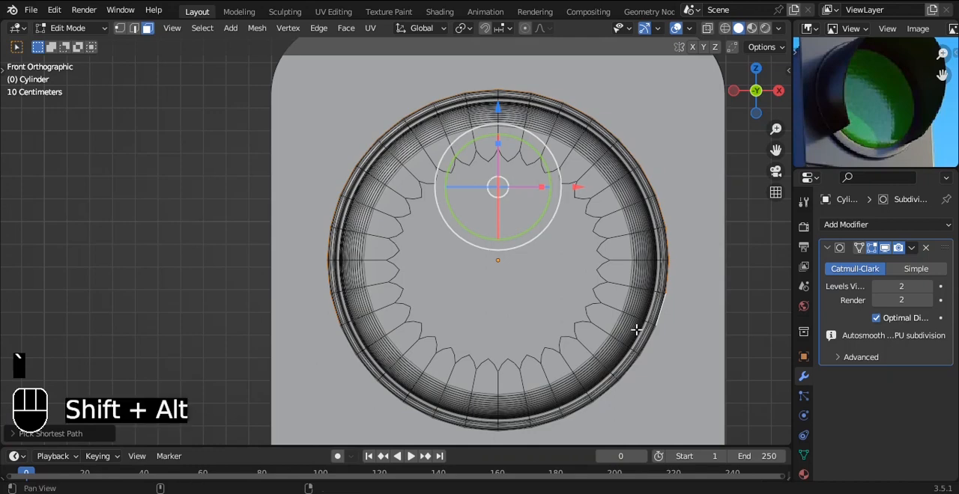
Step: Try to form the hood by extruding the selected rim faces and moving them forward
alt+drag(606, 322, 572, 234)
key(e)
right_click(605, 208)
drag(441, 219, 510, 257)
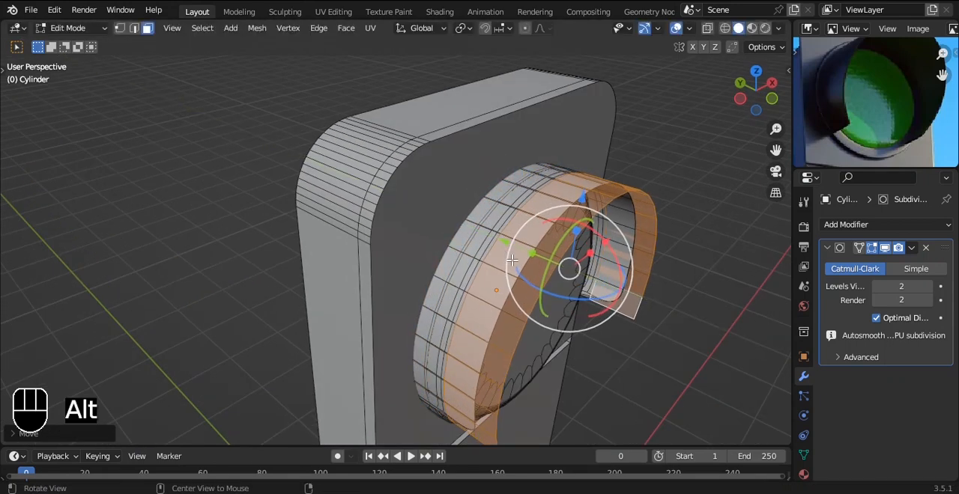
key(alt+z)
alt+drag(654, 247, 689, 242)
Step: Undo the rim face extrusion, keeping the arc of outer rim faces selected
key(alt+z)
scroll(681, 225, up, 1)
scroll(680, 225, up, 1)
key(ctrl+z)
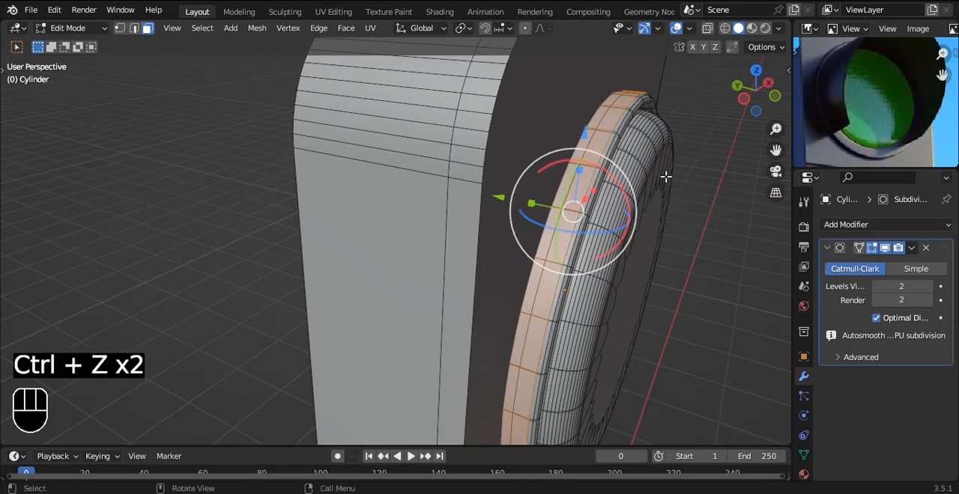
Step: Duplicate the selected rim faces in place and separate the copy into its own object
key(shift+d)
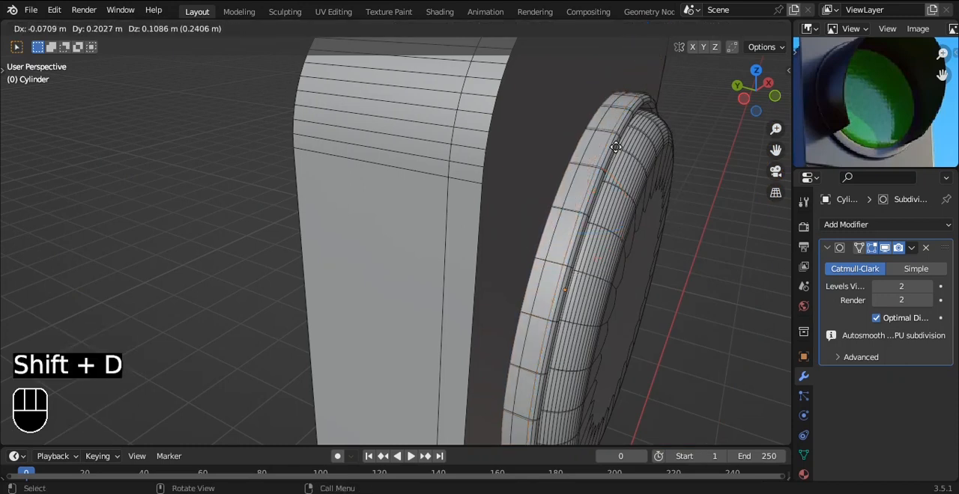
right_click(617, 152)
key(p)
click(615, 147)
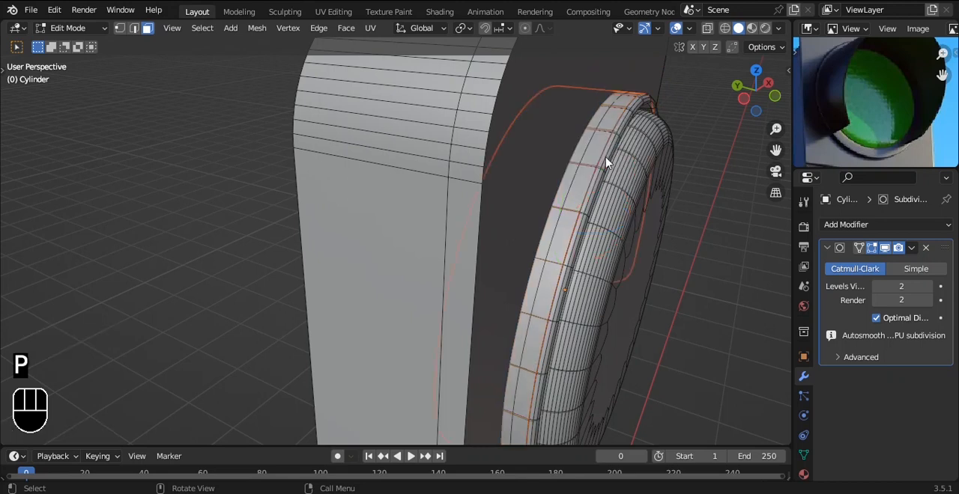
Step: Try extruding the separated strip's front edge forward into a hood with a slanted opening
key(Tab)
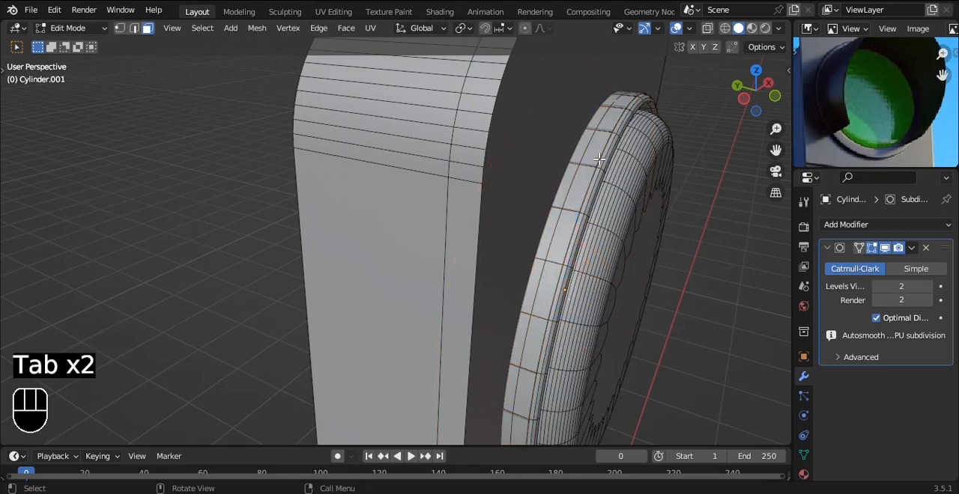
key(2)
alt+click(599, 159)
scroll(606, 166, down, 5)
drag(440, 216, 503, 257)
alt+drag(595, 253, 647, 228)
key(Tab)
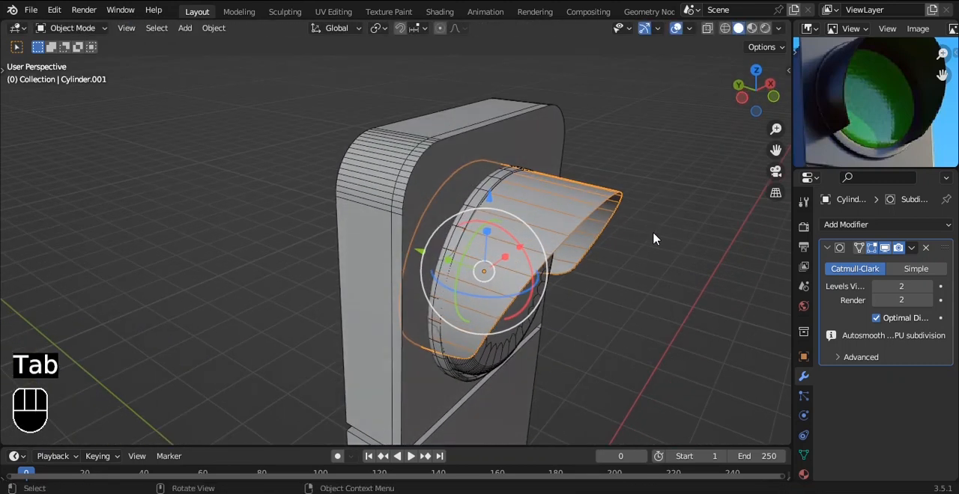
Step: Undo the slant of the hood's opening
key(ctrl+z)
key(ctrl+z)
key(ctrl+z)
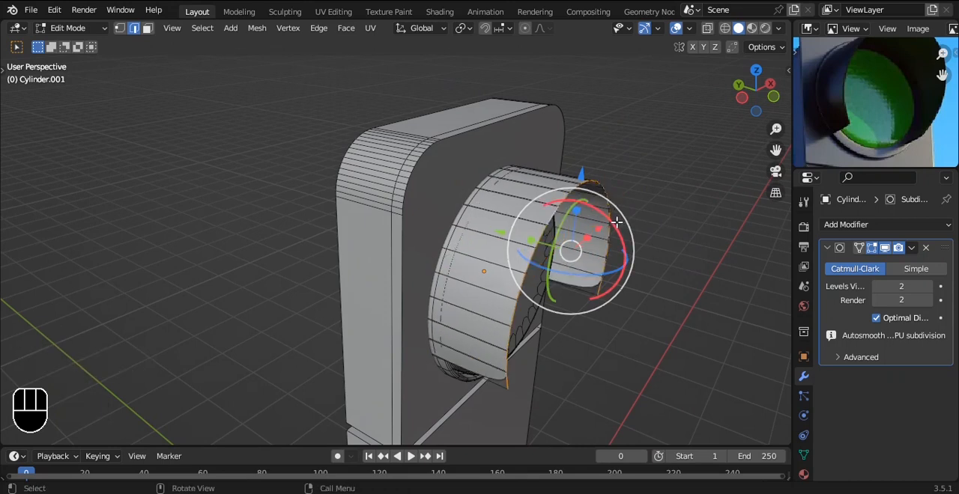
Step: Try extruding the hood's front edge further along Y and rotating it about X to slant the opening
alt+drag(614, 218, 652, 203)
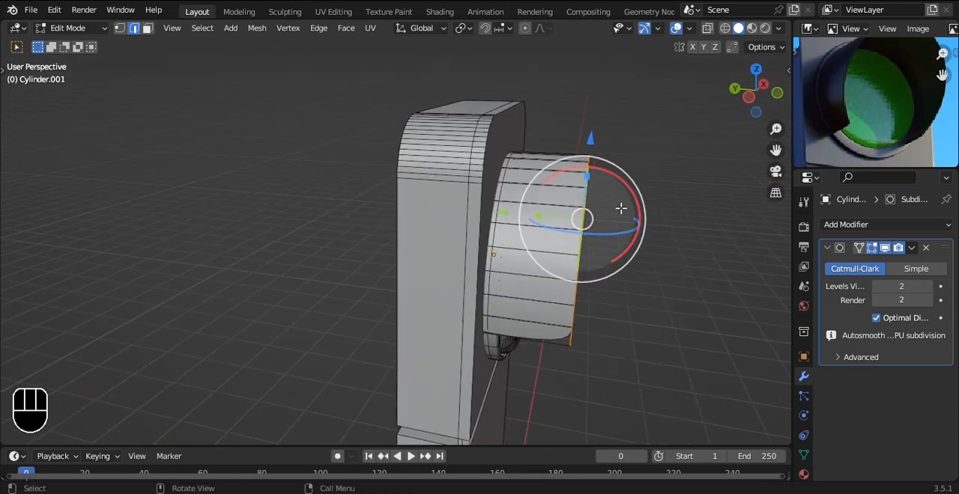
key(e)
key(y)
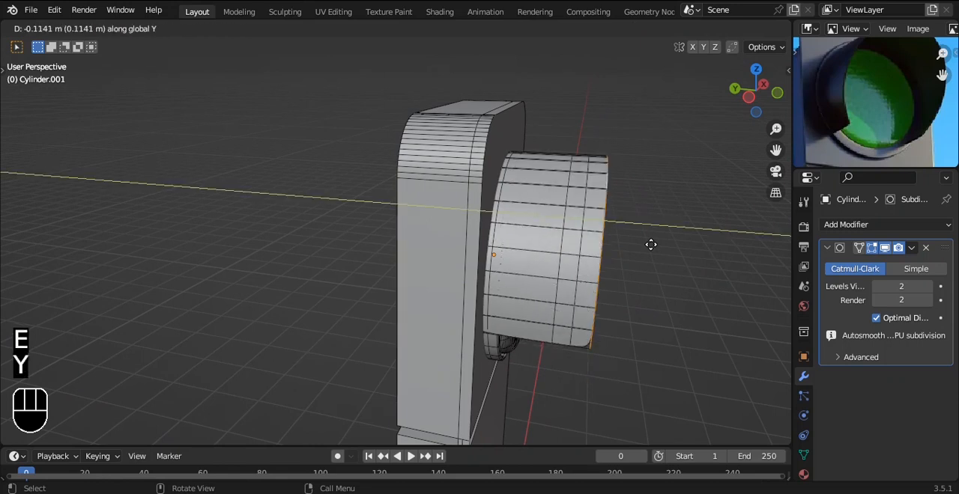
click(657, 246)
key(r)
key(x)
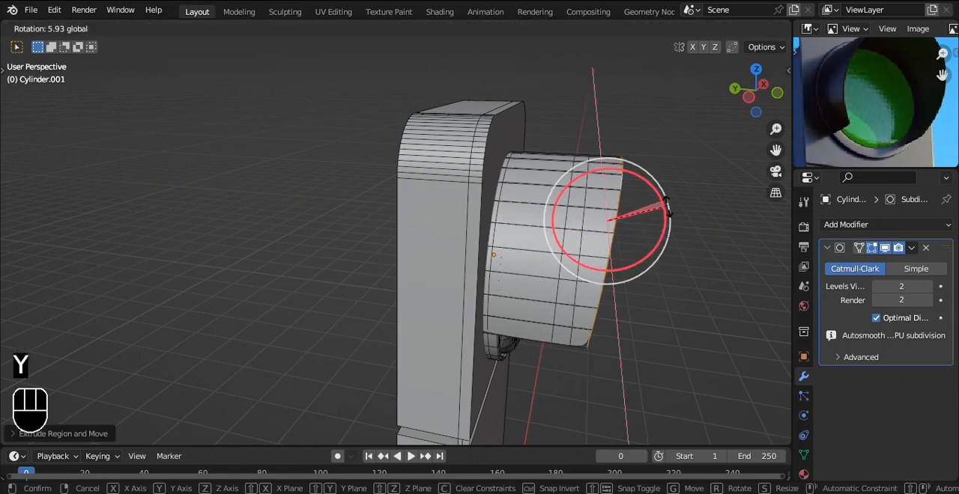
click(664, 167)
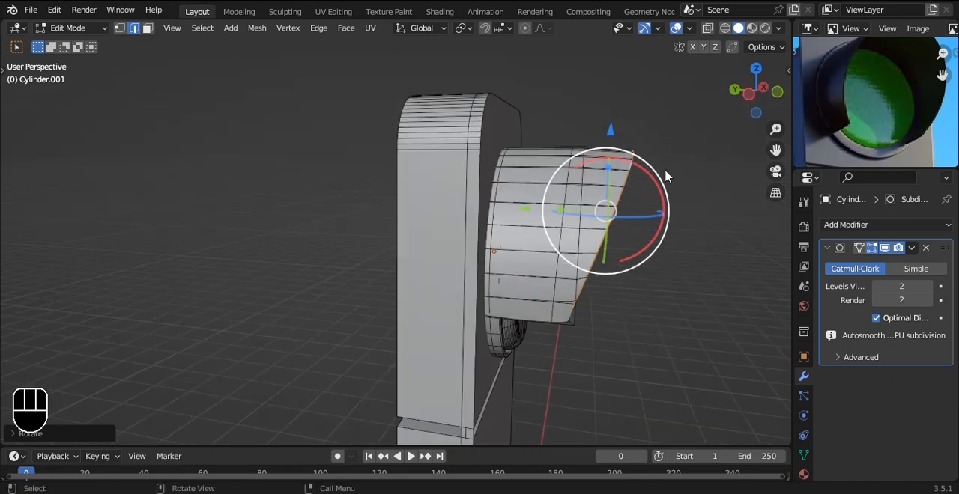
Step: Undo the hood's rotation and extrusions in the left view, back to the short rim strip
key(ctrl+KP_3)
scroll(528, 206, up, 2)
key(ctrl+z)
key(ctrl+z)
key(ctrl+z)
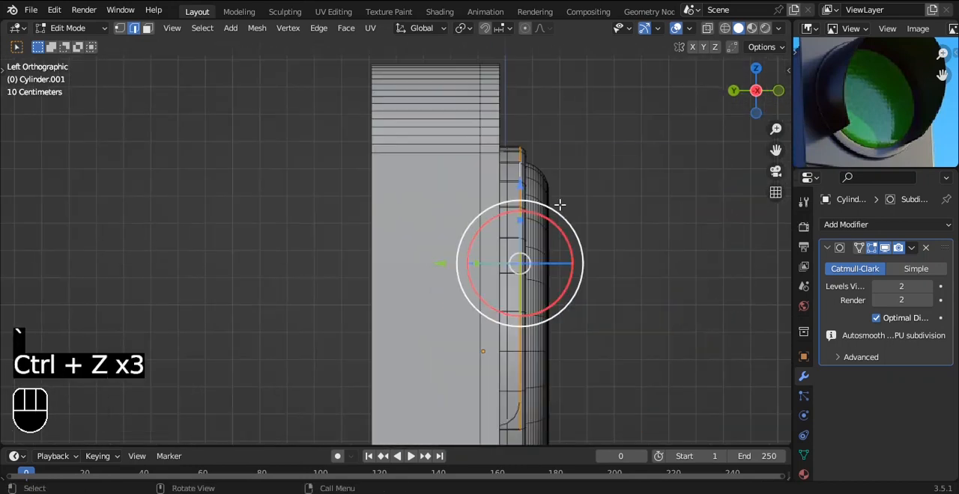
Step: Extrude the strip's front edge forward and tilt it so the hood's top projects further than its lower ends
ctrl+scroll(517, 206, down, 2)
drag(402, 256, 533, 257)
shift+middle_drag(630, 227, 606, 202)
drag(619, 193, 633, 209)
Step: Try flaring the hood by scaling up its slanted front edge, and check it from the front
key(s)
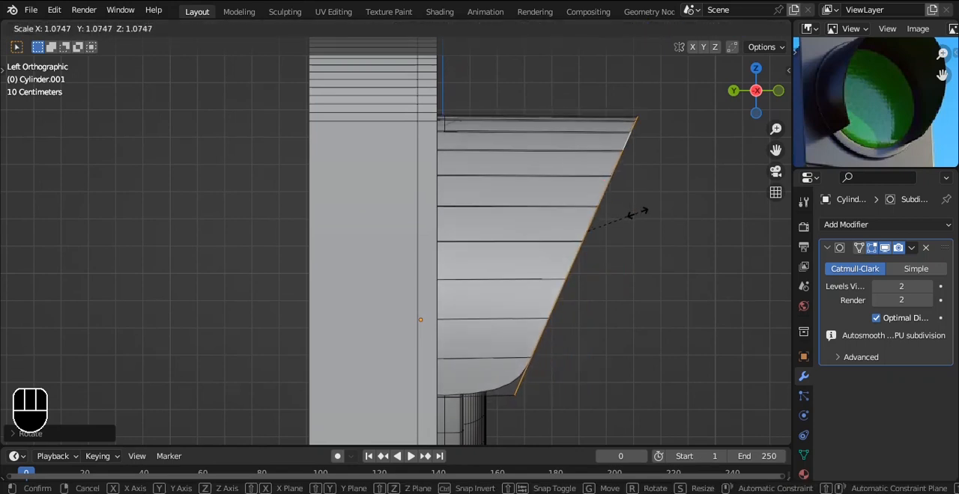
click(633, 212)
key(Tab)
middle_drag(677, 207, 535, 207)
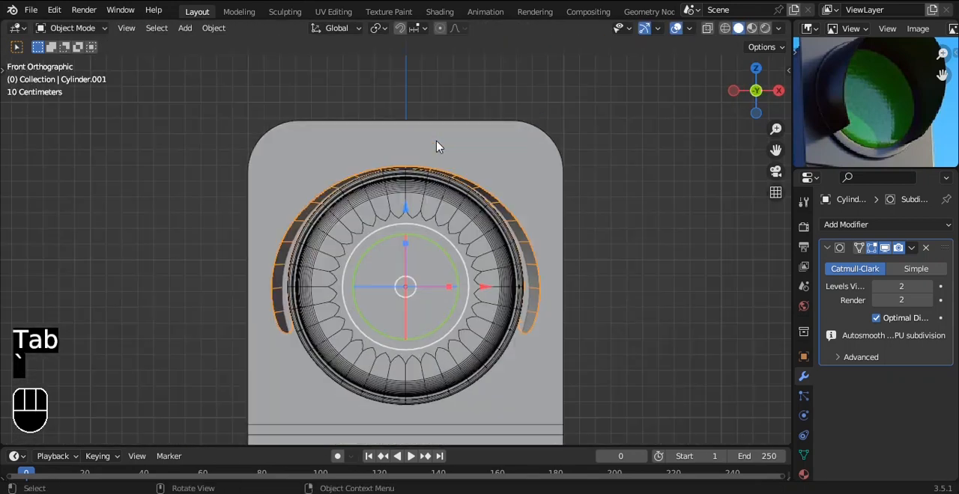
key(ctrl+z)
key(ctrl+z)
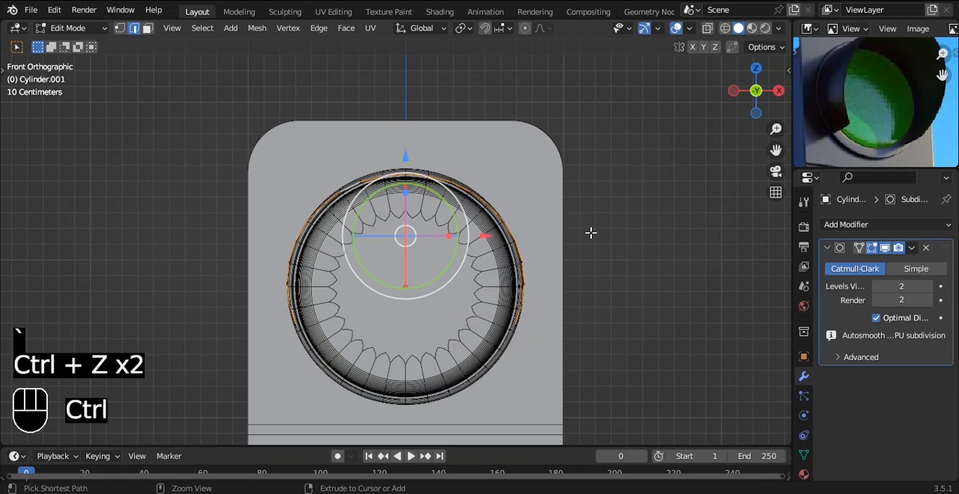
Step: Add a Solidify modifier to the hood with a thickness of -0.04 m
middle_drag(509, 233, 622, 229)
key(Tab)
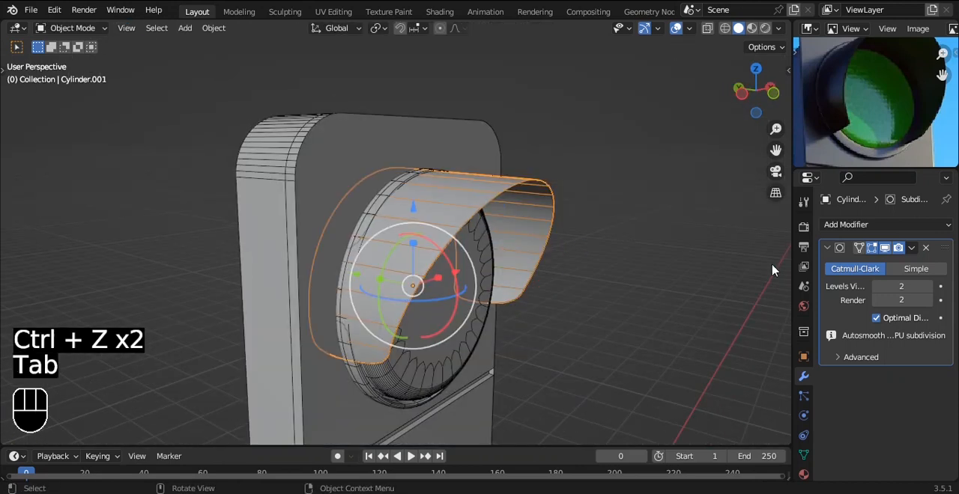
click(865, 228)
click(683, 464)
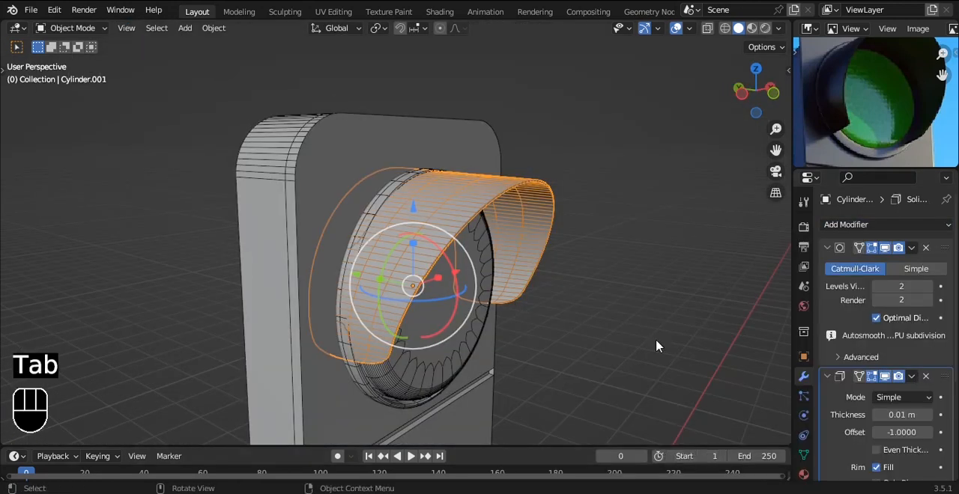
mouse_move(901, 408)
mouse_down()
mouse_move(939, 409)
mouse_move(871, 408)
mouse_move(883, 408)
mouse_up()
alt+middle_drag(704, 273, 545, 215)
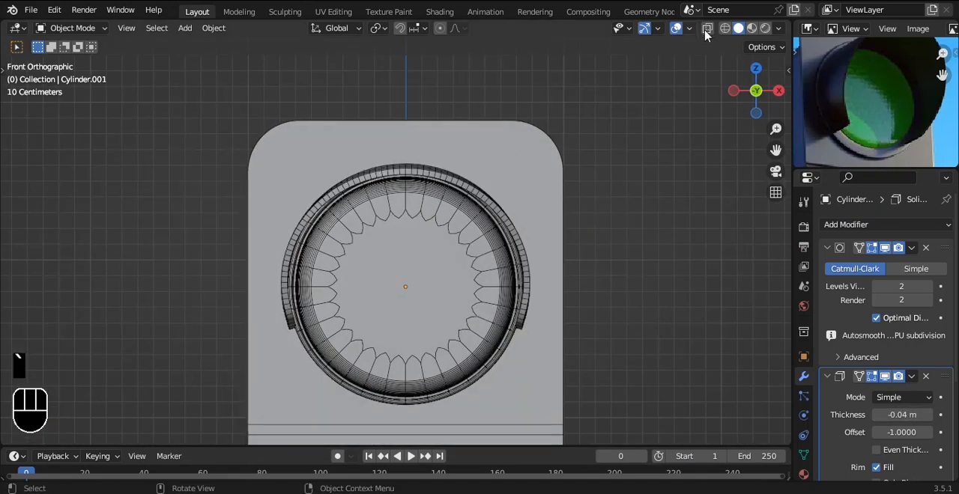
Step: Try an Array modifier on the lamp in the front view and remove it
scroll(531, 141, down, 4)
alt+shift+drag(524, 289, 544, 215)
click(454, 140)
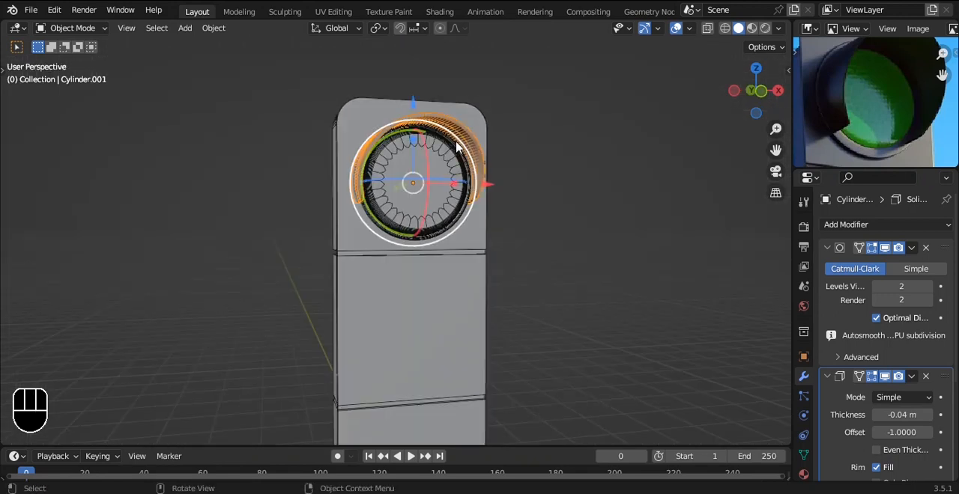
click(450, 174)
key(grave)
click(585, 236)
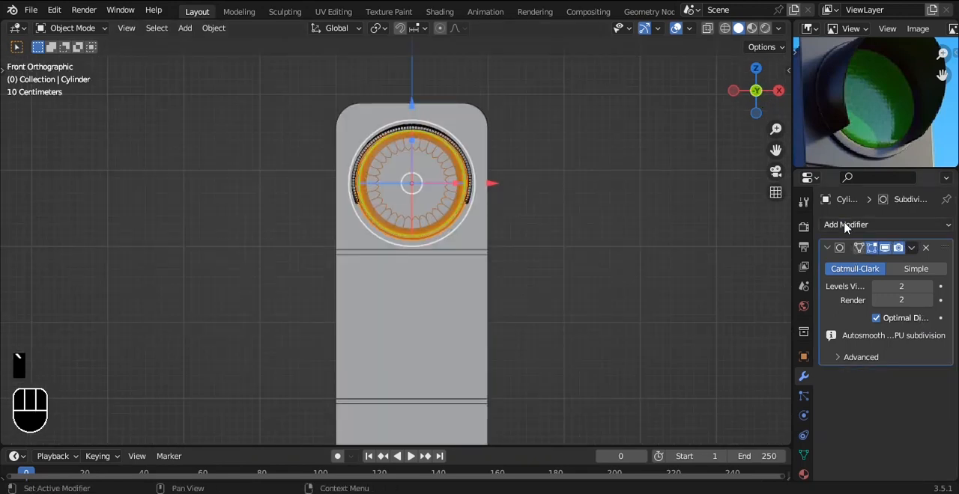
click(830, 225)
click(666, 264)
alt+shift+drag(552, 257, 528, 220)
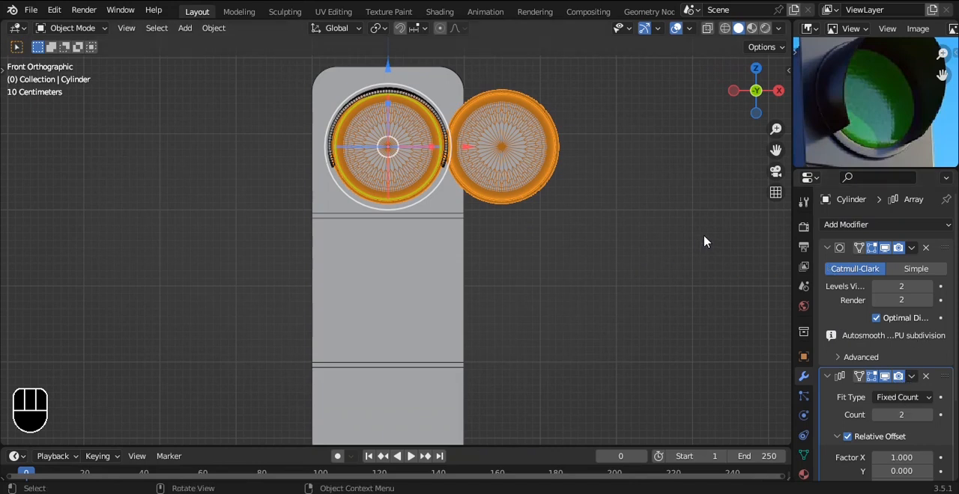
click(926, 376)
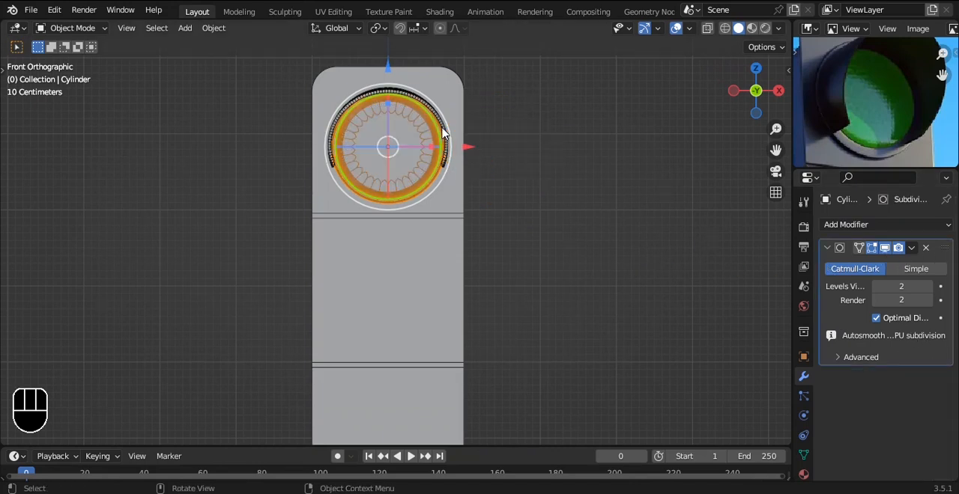
Step: Duplicate the lamp and hood meshes together straight down about 1.94 m onto the housing's middle section
click(453, 103)
key(Tab)
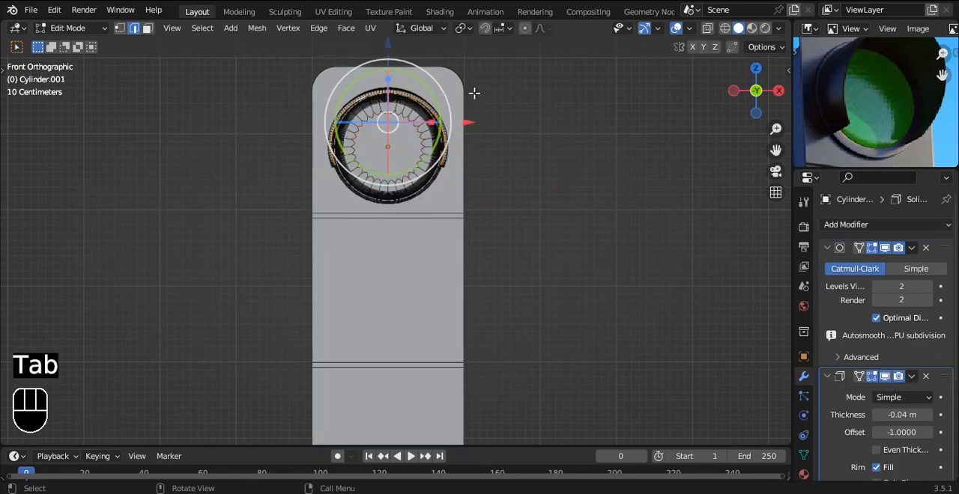
key(a)
key(a)
scroll(474, 93, down, 2)
key(shift+d)
key(z)
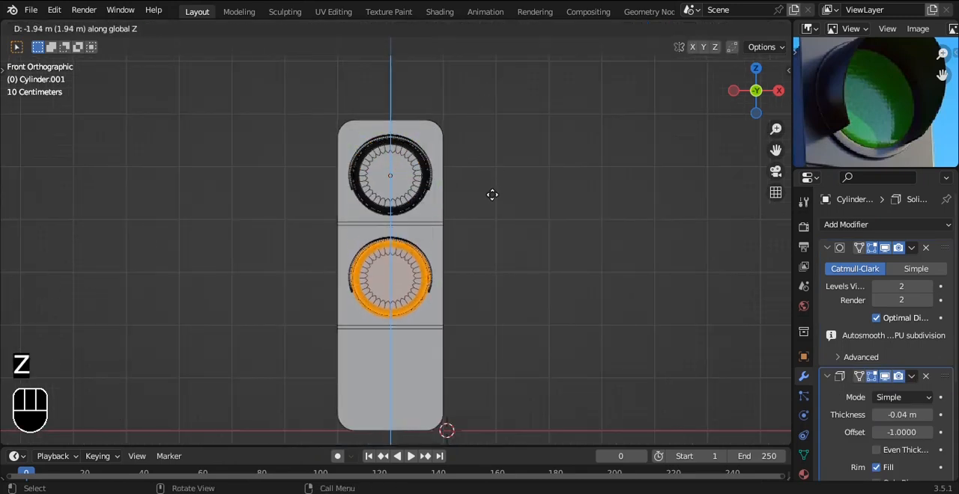
click(492, 197)
Step: Duplicate the middle lamp and hood straight down about 1.97 m onto the lowest section and leave mesh editing
key(shift+d)
key(z)
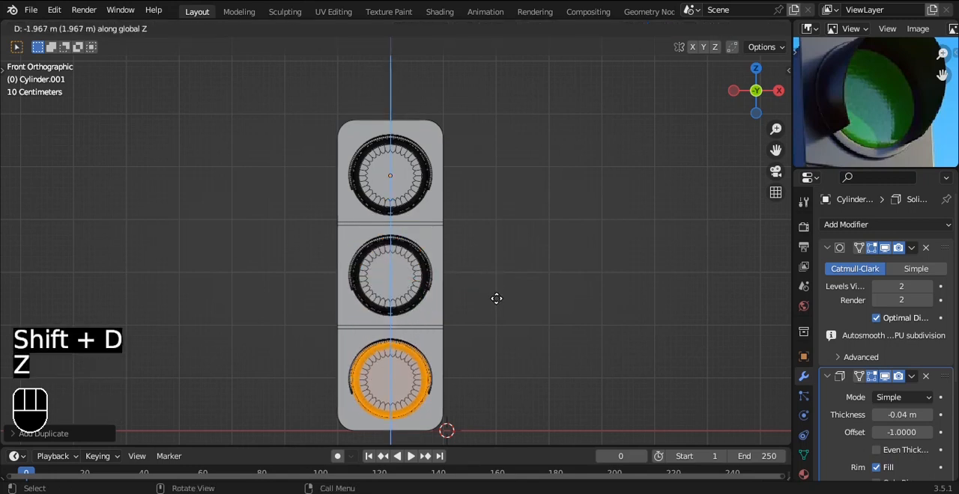
click(497, 300)
key(Tab)
Step: Turn off the wireframe overlay on the model and save the file
alt+drag(460, 156, 583, 183)
click(689, 29)
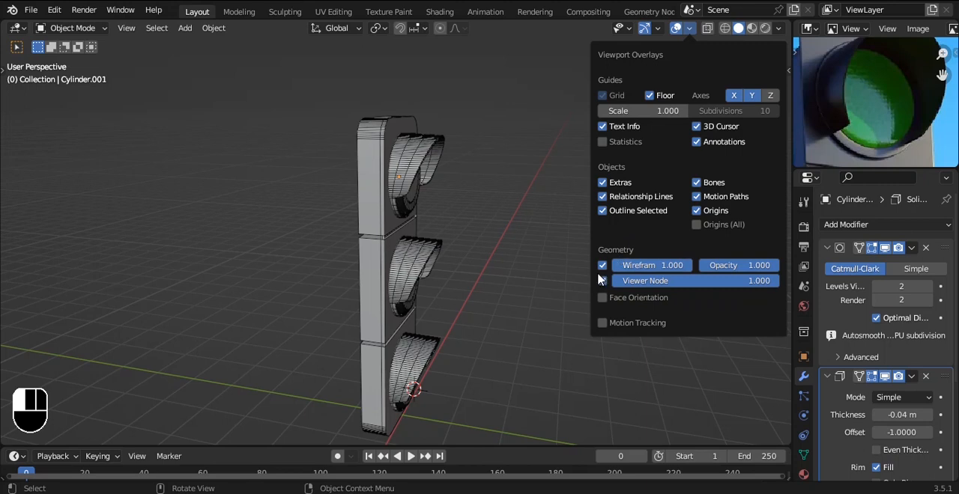
click(689, 29)
click(605, 269)
key(ctrl+s)
Step: Consult the pole in the reference photo, then add a cylinder for it and shade it smooth
alt+drag(531, 171, 416, 159)
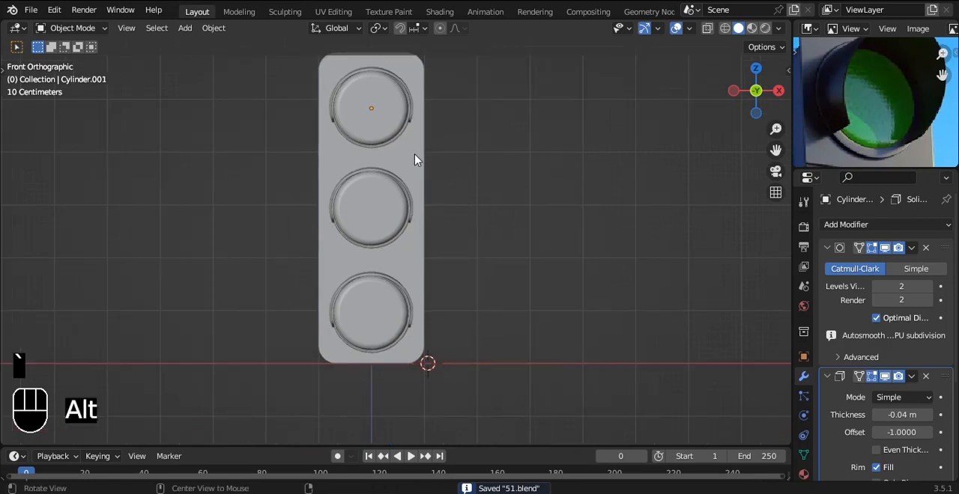
alt+shift+drag(418, 284, 421, 227)
alt+drag(421, 227, 479, 188)
alt+drag(918, 123, 912, 55)
alt+drag(869, 127, 861, 116)
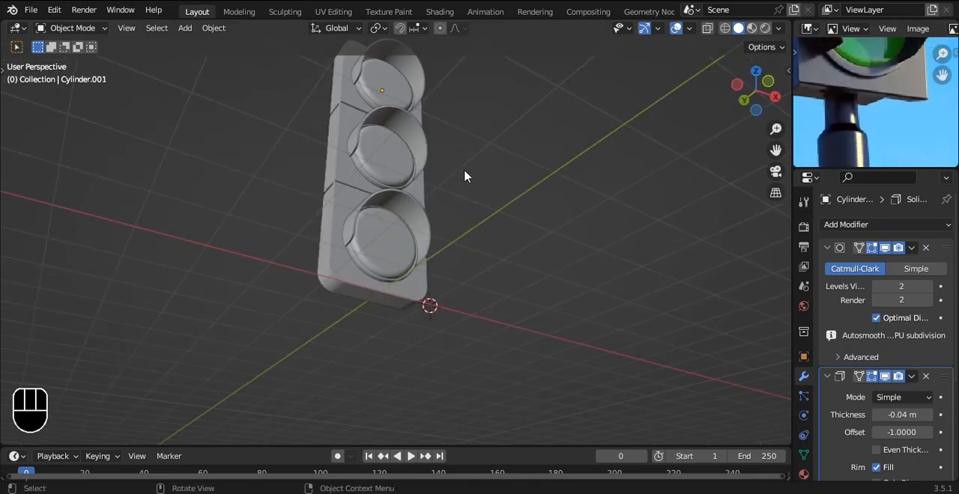
key(shift+a)
mouse_move(531, 162)
click(563, 222)
right_click(621, 296)
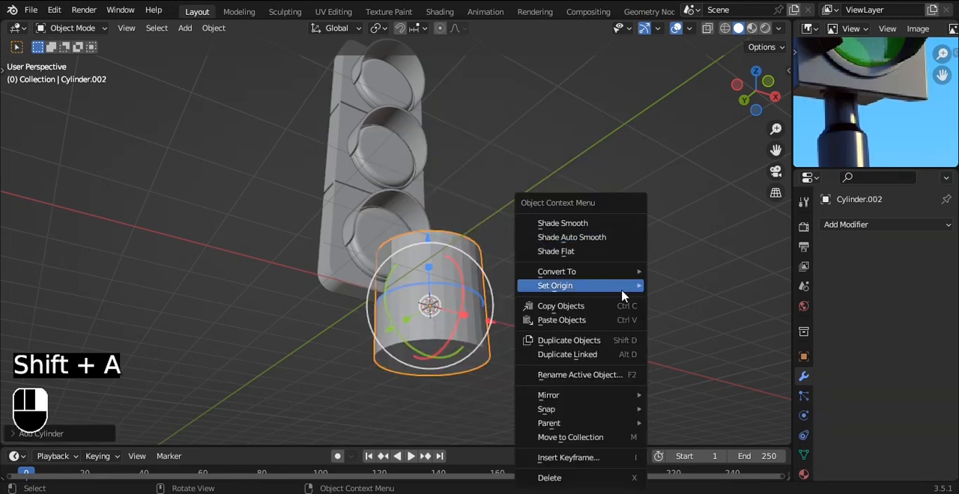
click(592, 223)
Step: Scale the cylinder down in the front view to a stub much narrower than the housing
key(grave)
click(567, 233)
key(s)
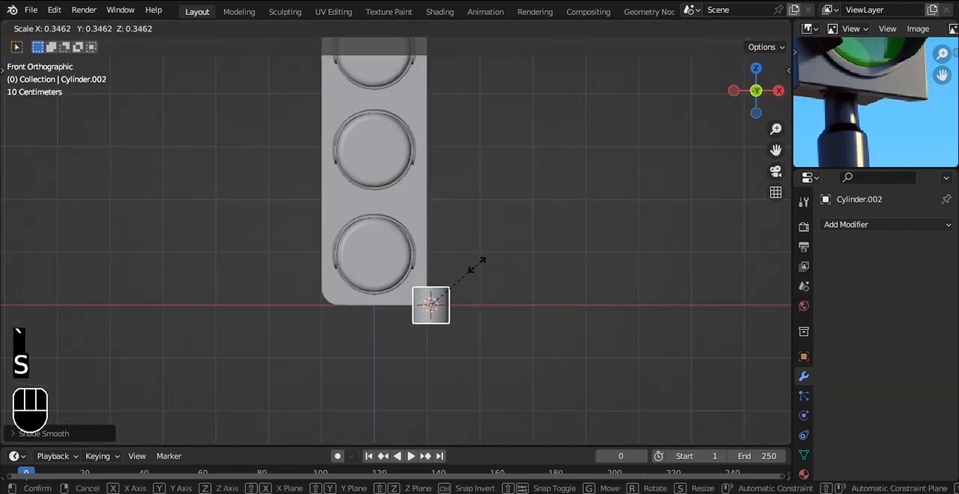
click(461, 286)
Step: Centre the stub beneath the housing in both width and depth, then save the file
drag(507, 305, 522, 242)
drag(318, 281, 302, 274)
key(grave)
click(305, 357)
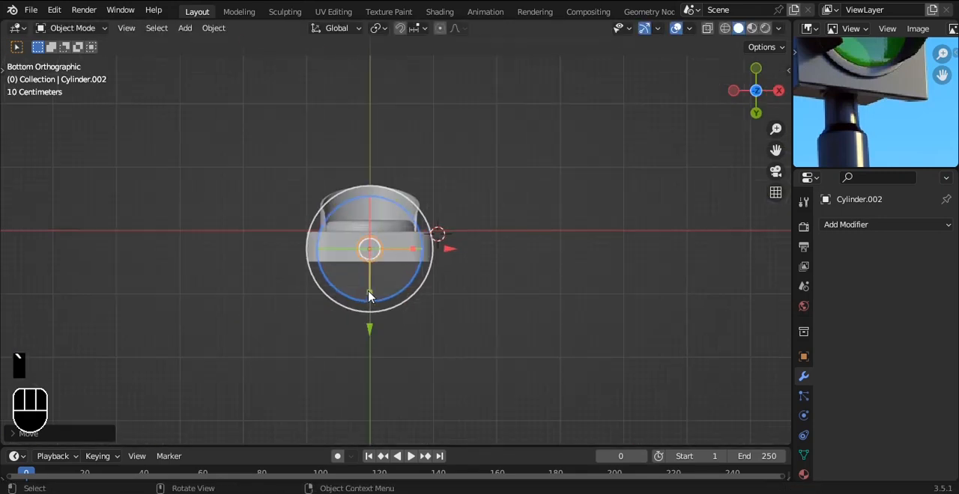
scroll(377, 278, up, 1)
drag(318, 351, 318, 341)
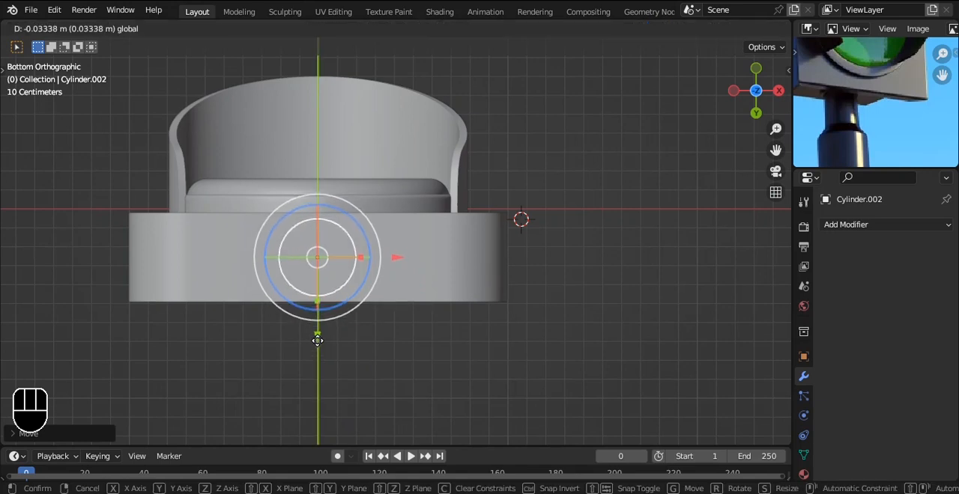
key(grave)
click(457, 211)
scroll(456, 206, down, 5)
key(ctrl+s)
Step: In X-ray mode, lower the stub's mesh slightly and stretch its lower end downward to form the pole's neck
shift+middle_drag(446, 303, 472, 160)
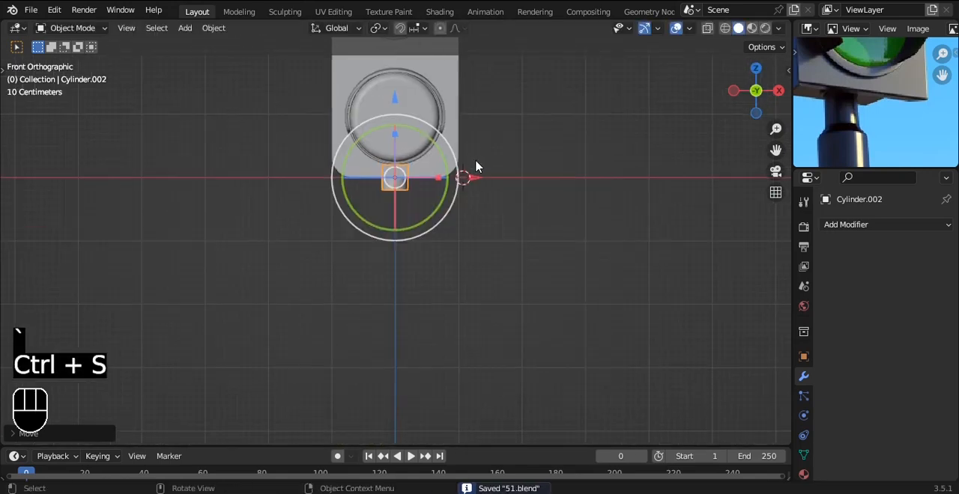
key(Tab)
key(alt+z)
scroll(475, 159, up, 2)
key(a)
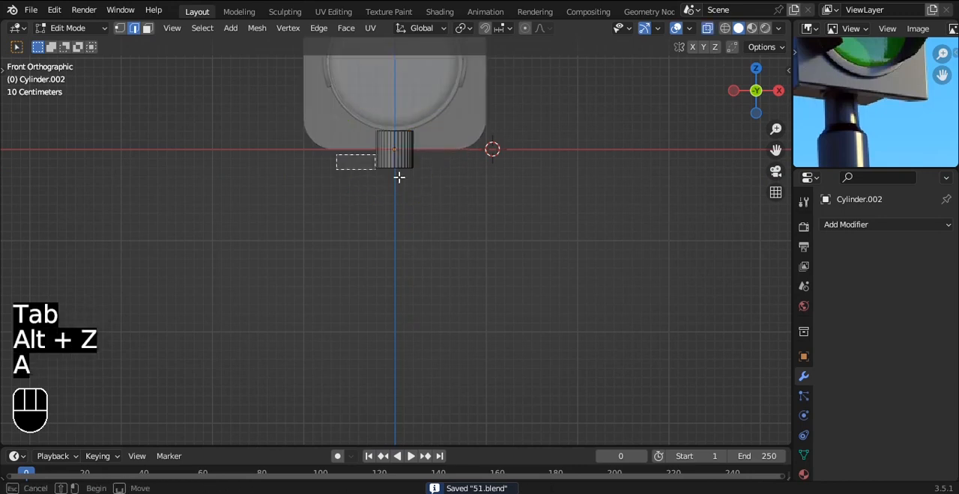
drag(394, 57, 394, 67)
key(a)
drag(322, 157, 448, 196)
drag(413, 113, 396, 140)
Step: Extrude the neck's lower end a short way down and scale it up into a sloped shoulder
key(e)
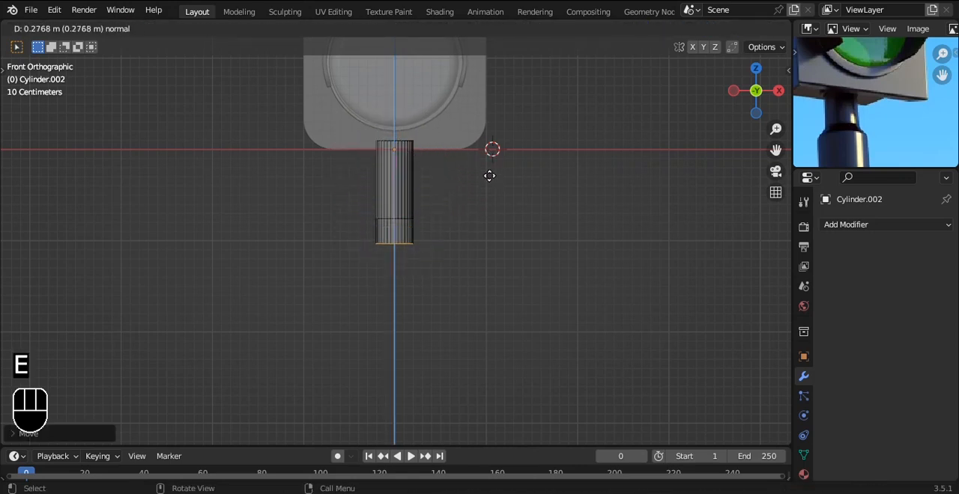
click(490, 175)
key(s)
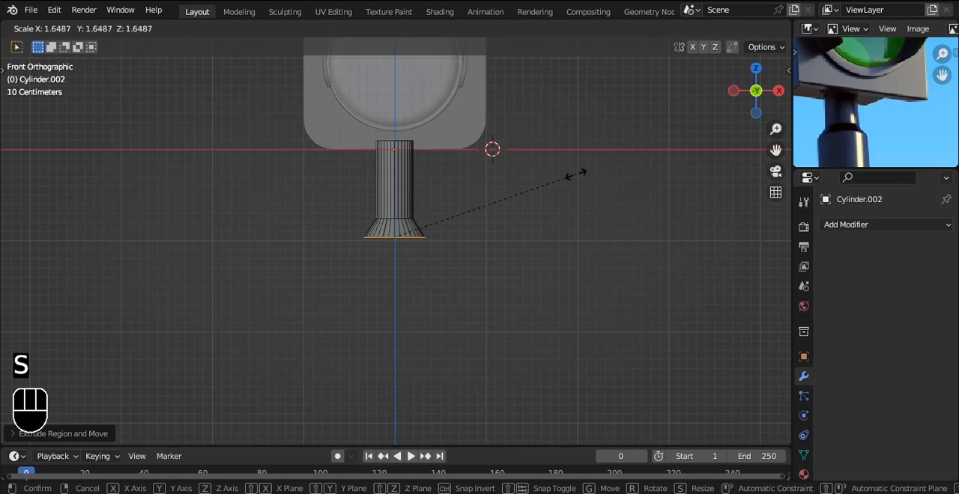
click(576, 175)
scroll(543, 186, down, 1)
key(s)
click(534, 188)
Step: Extrude the shoulder's lower end straight down into a long pole shaft and return to solid object view
scroll(535, 189, down, 3)
key(e)
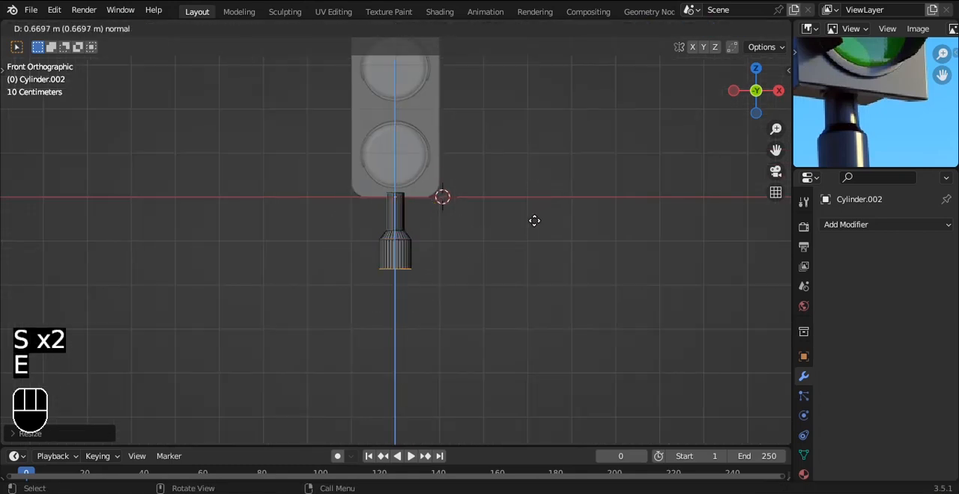
click(530, 301)
key(Tab)
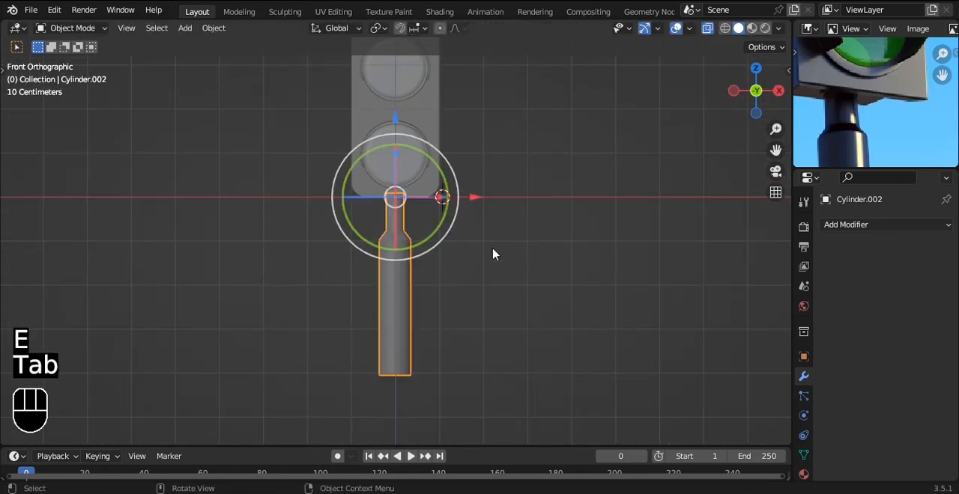
key(alt+z)
scroll(464, 198, up, 5)
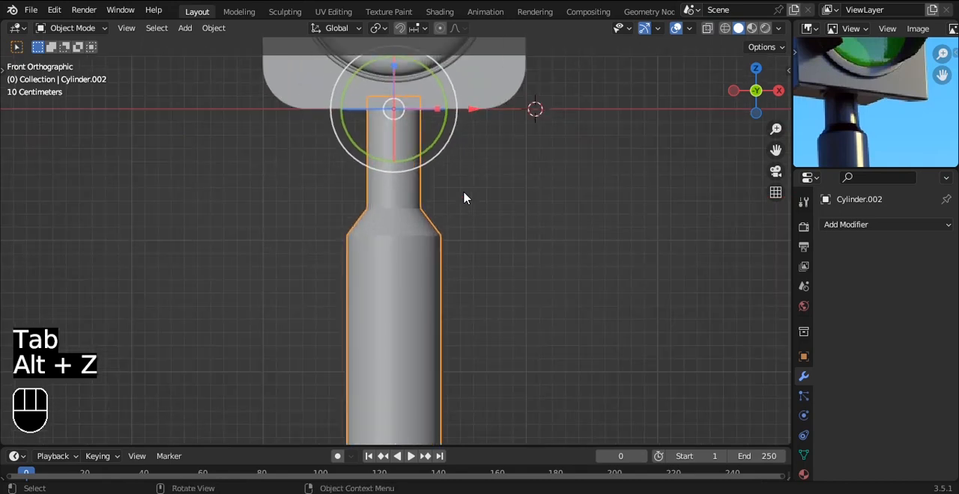
Step: Save the file and scale up the whole pole in the front view, using the reference photo for proportion
scroll(463, 196, down, 4)
alt+drag(464, 192, 485, 126)
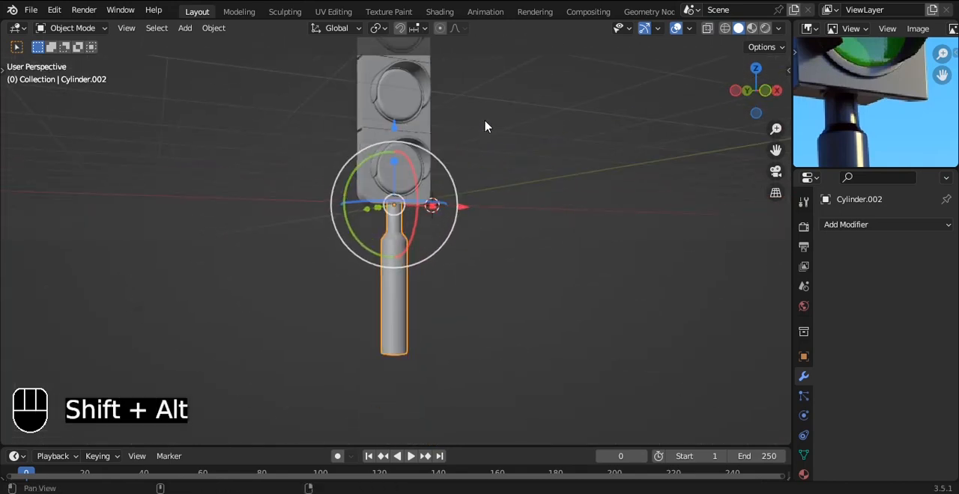
key(grave)
click(464, 161)
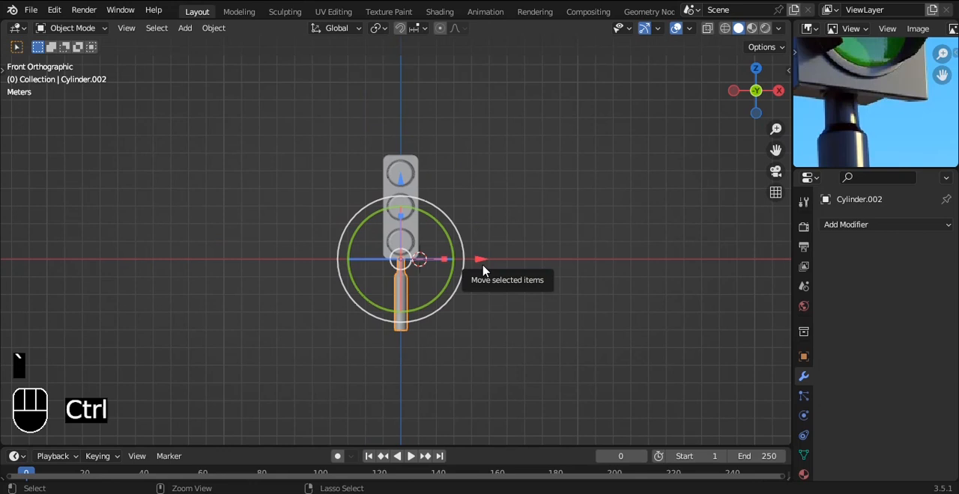
key(ctrl+s)
key(s)
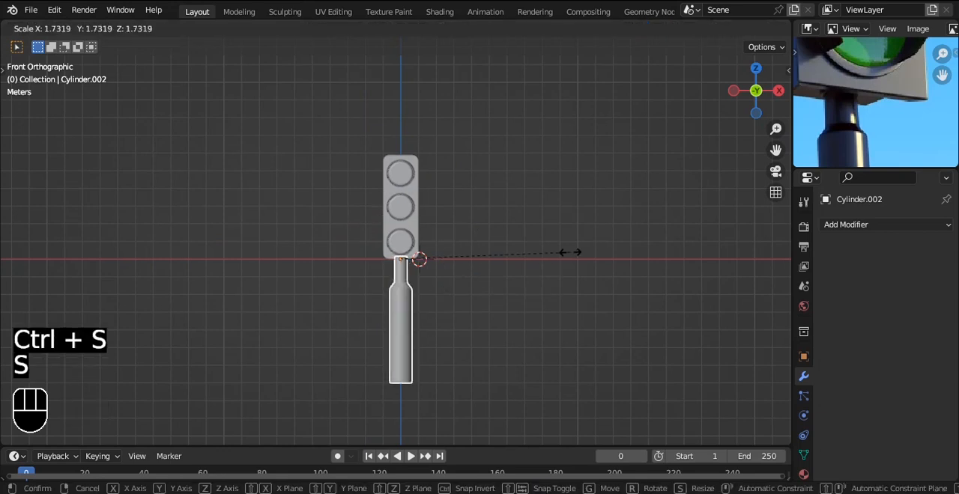
right_click(570, 253)
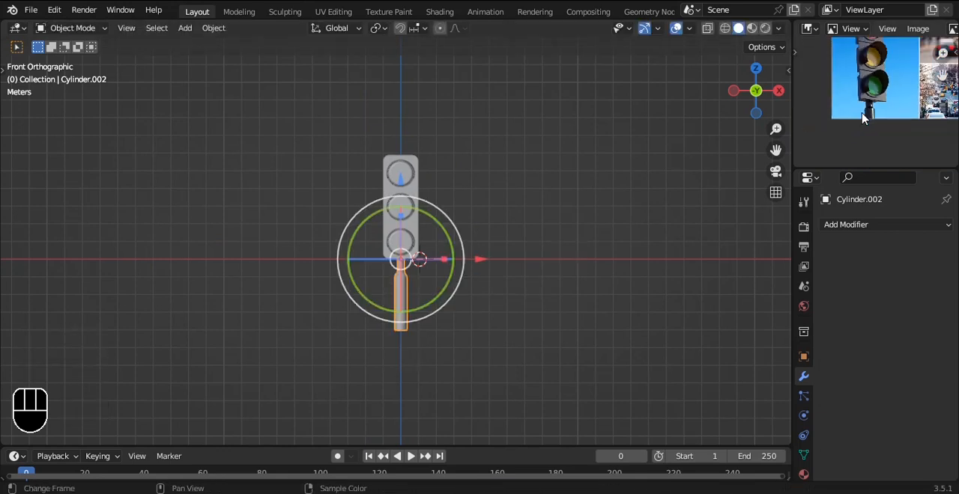
key(s)
click(558, 283)
Step: Scale the pole down to about 0.72 in the left view so its neck fits within the housing's depth, and save
alt+drag(565, 285, 531, 285)
key(grave)
click(467, 295)
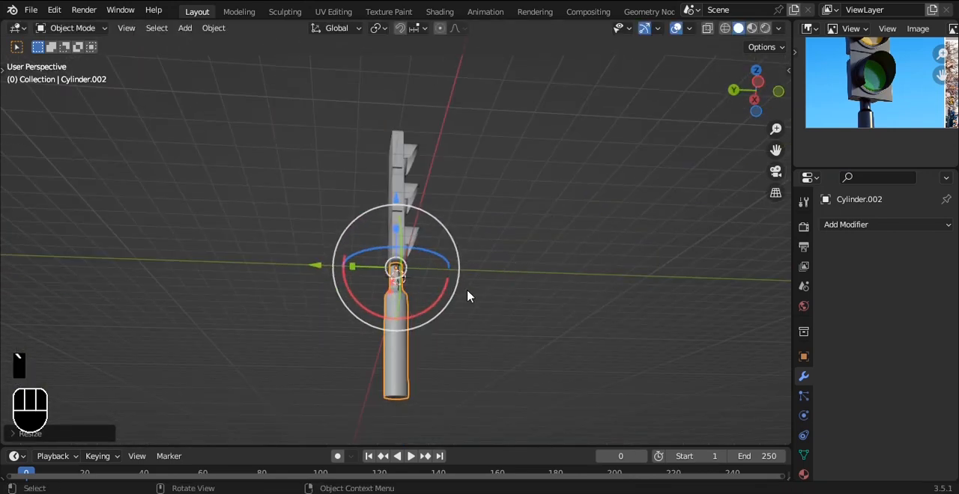
key(s)
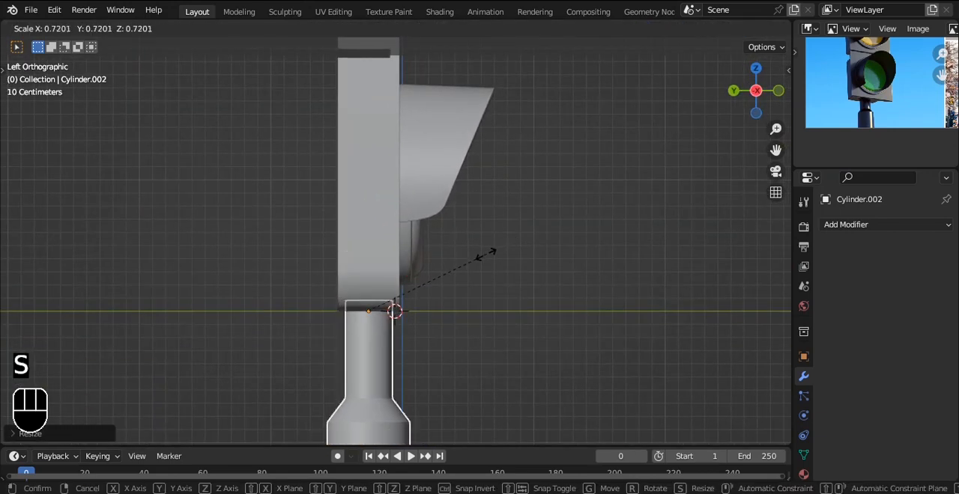
click(487, 254)
key(grave)
key(ctrl+s)
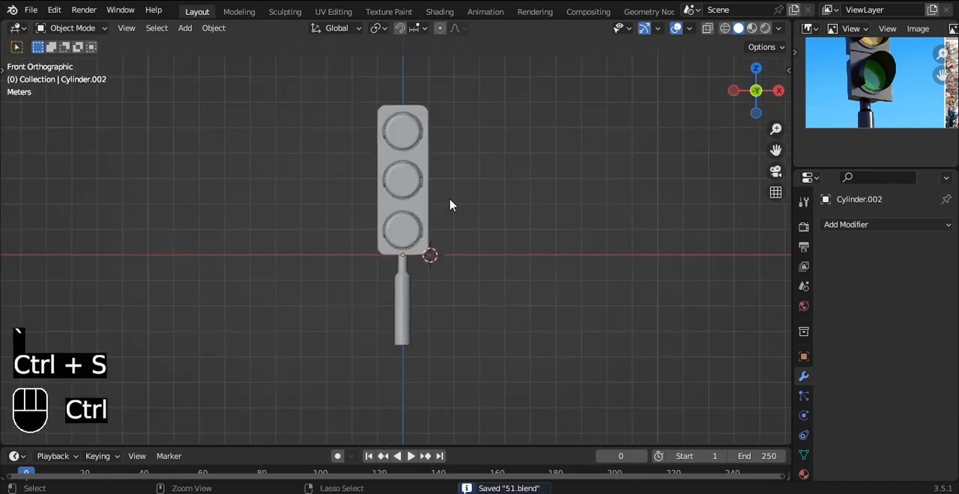
Step: Switch to material preview and give the housing a material with a near-black base colour of value 0.035
scroll(448, 199, up, 2)
alt+shift+drag(446, 168, 507, 202)
key(grave)
click(413, 145)
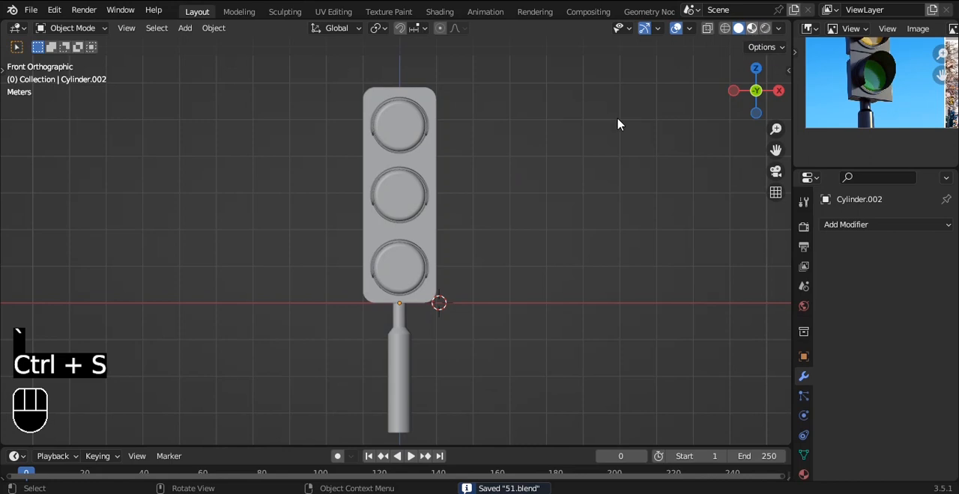
click(450, 194)
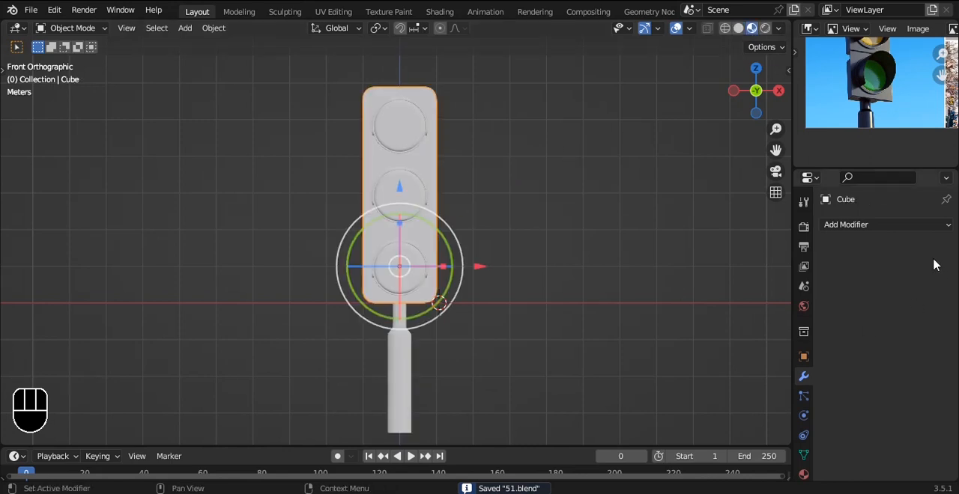
click(803, 474)
click(879, 288)
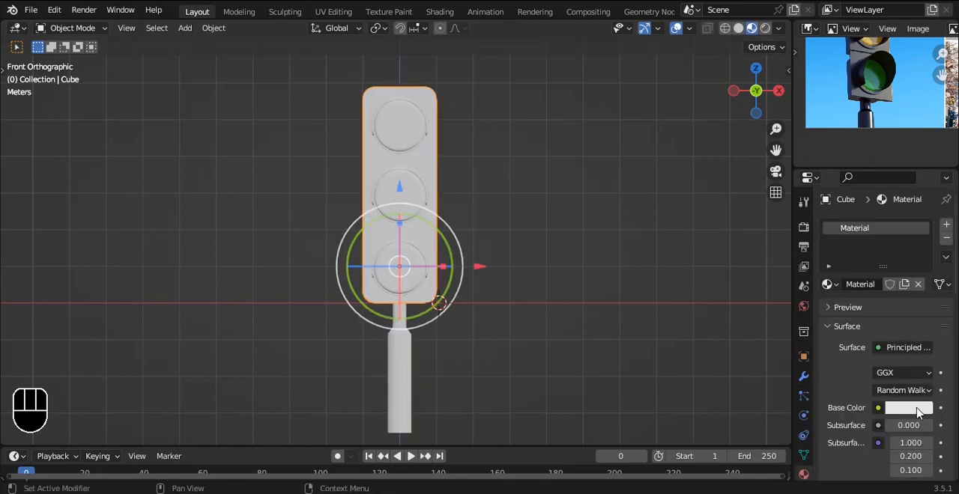
click(908, 402)
drag(921, 225, 921, 287)
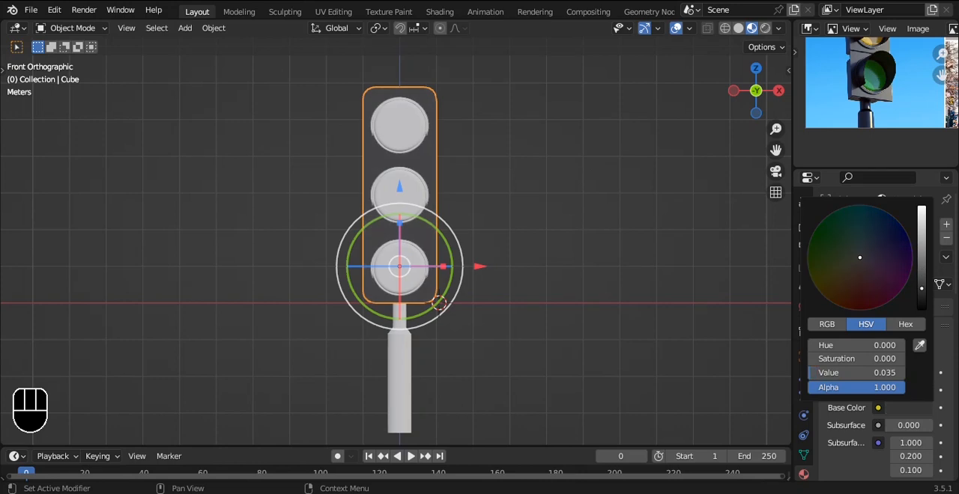
Step: Give the lamps a new material with a red base colour of hue 0.003, saturation 0.977 and value 0.800
scroll(556, 227, up, 1)
click(393, 286)
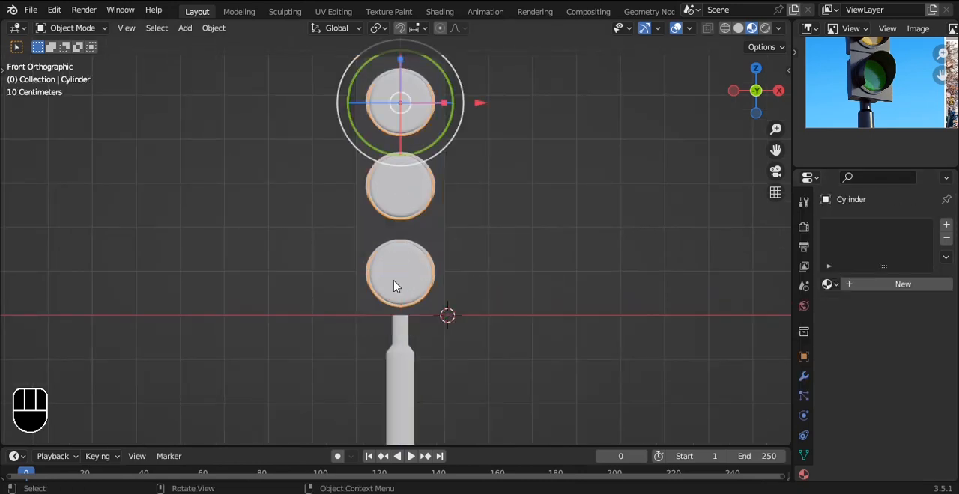
click(870, 291)
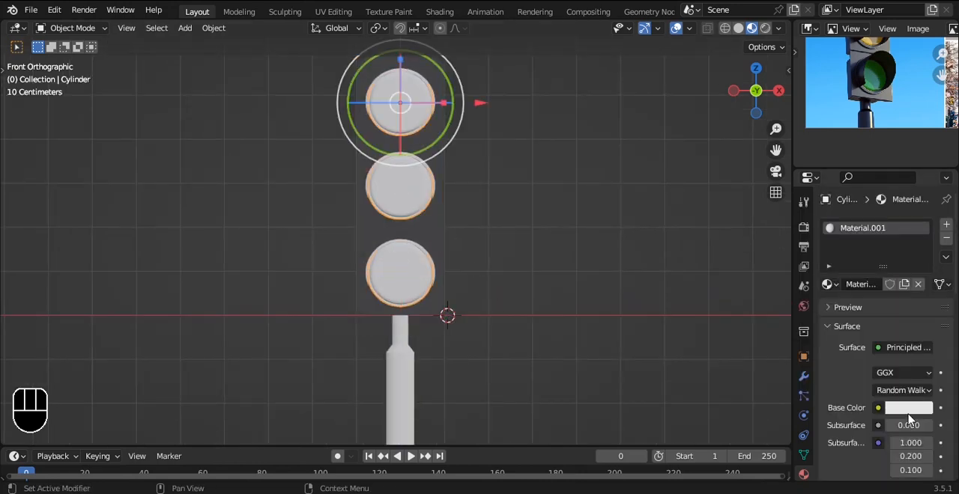
click(909, 407)
drag(866, 260, 858, 298)
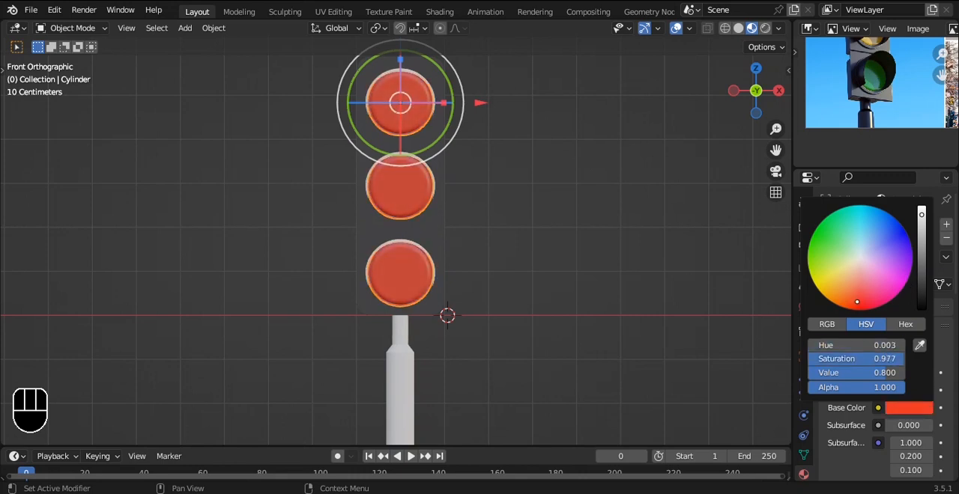
Step: Select the middle lamp's lens faces out to their domed edge and assign them a new material in a second slot
scroll(449, 125, up, 2)
alt+drag(450, 127, 442, 221)
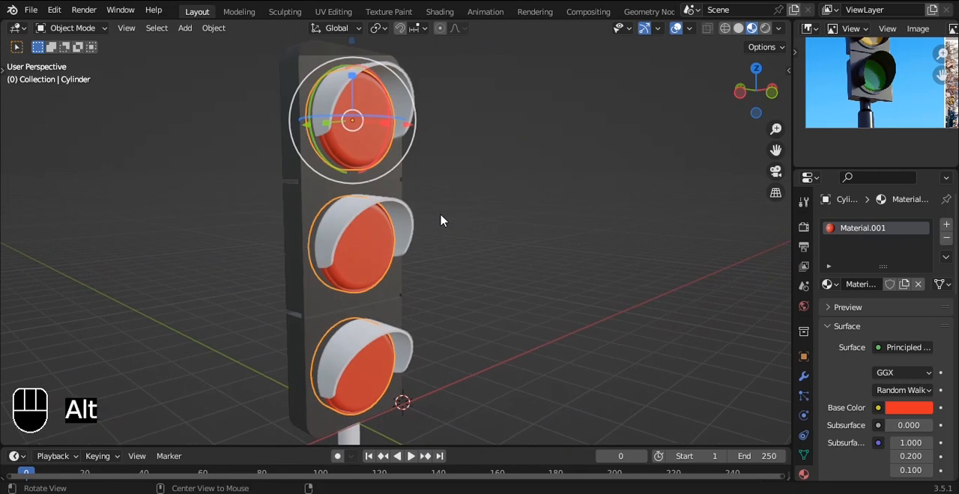
scroll(357, 238, up, 4)
key(Tab)
key(a)
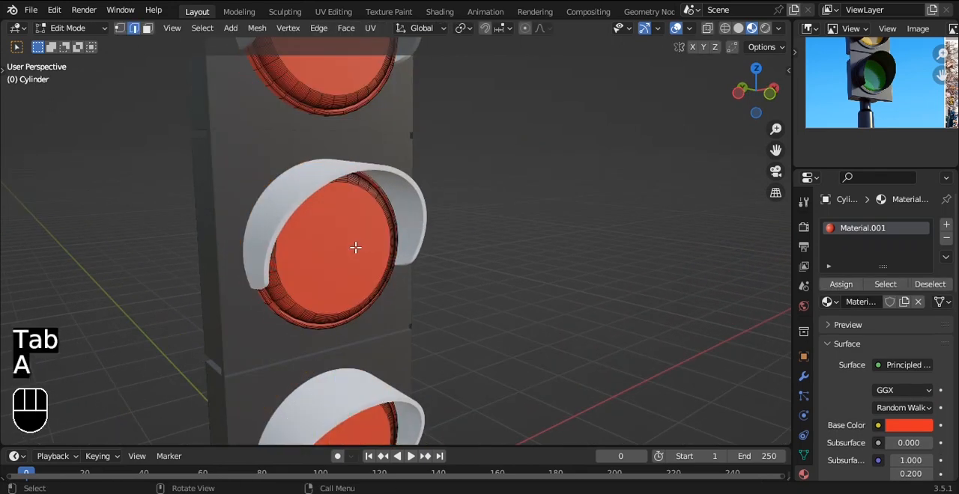
key(3)
click(355, 248)
scroll(388, 240, up, 3)
alt+drag(387, 240, 430, 207)
key(ctrl+KP_Add)
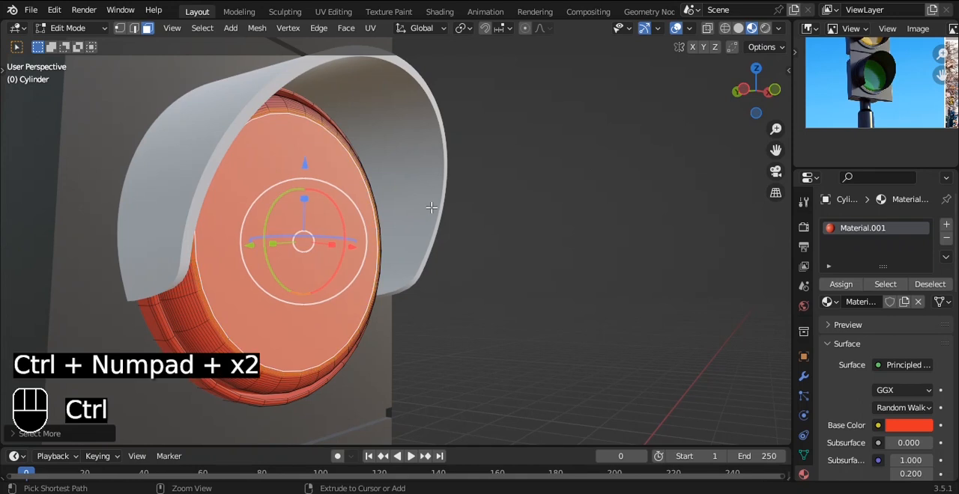
key(ctrl+KP_Add)
key(ctrl+KP_Add)
key(ctrl+KP_Add)
key(ctrl+KP_Add)
key(ctrl+KP_Add)
key(ctrl+KP_Add)
key(ctrl+KP_Add)
key(ctrl+KP_Add)
key(ctrl+KP_Add)
key(ctrl+KP_Add)
key(ctrl+KP_Add)
key(ctrl+KP_Add)
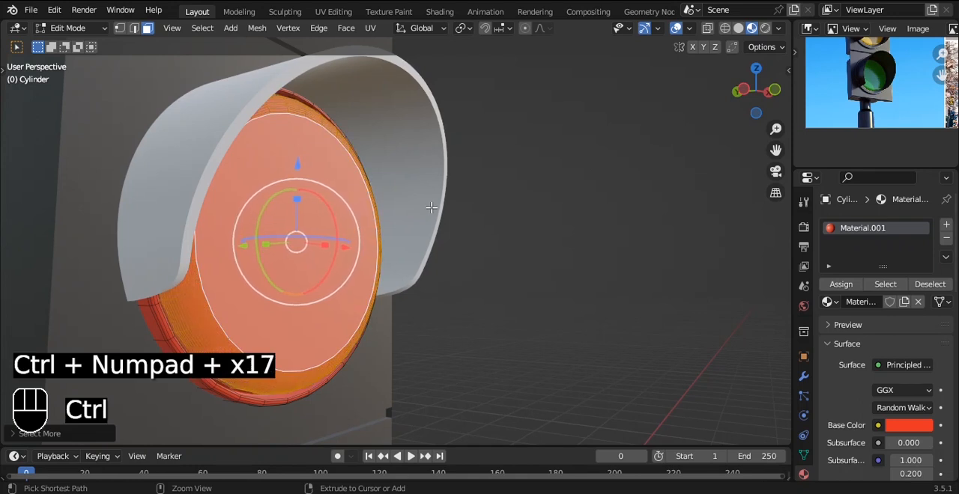
key(ctrl+KP_Subtract)
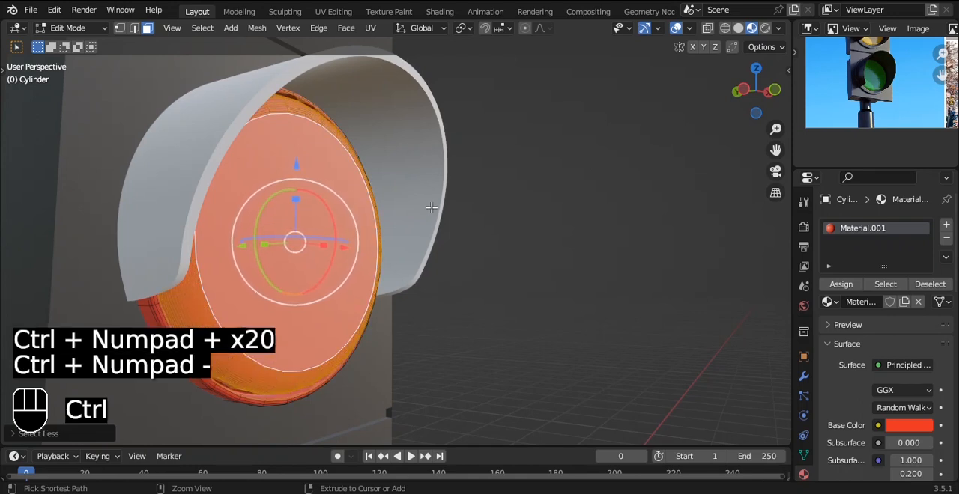
click(946, 224)
click(840, 307)
click(873, 323)
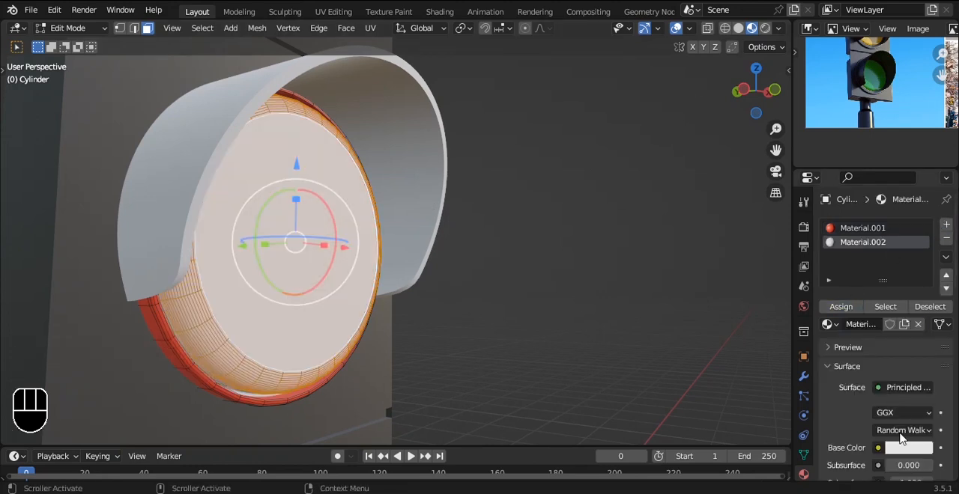
Step: Set the middle lens material's base colour to amber with hue 0.095, saturation 0.956 and value 0.800
click(907, 448)
drag(865, 307, 834, 321)
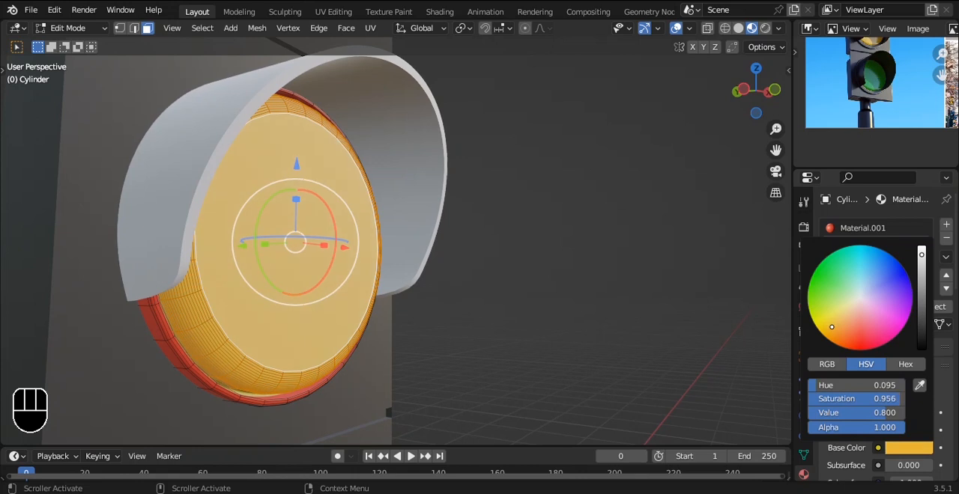
key(Tab)
Step: Select the bottom lamp's lens faces out to their domed edge and assign them a new material in a third slot
scroll(599, 275, down, 6)
alt+drag(558, 266, 491, 276)
alt+shift+drag(490, 288, 428, 214)
scroll(412, 217, up, 5)
key(Tab)
key(a)
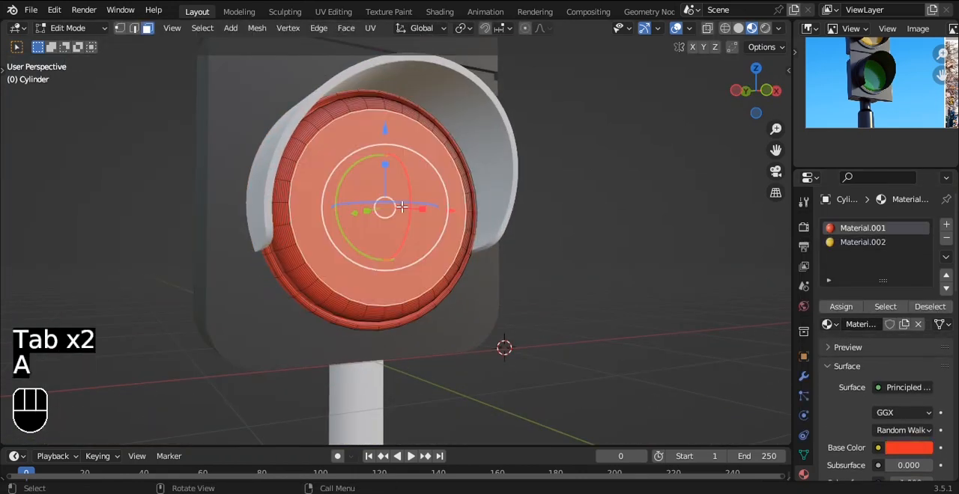
scroll(449, 210, up, 3)
alt+shift+drag(355, 279, 389, 224)
scroll(351, 214, up, 2)
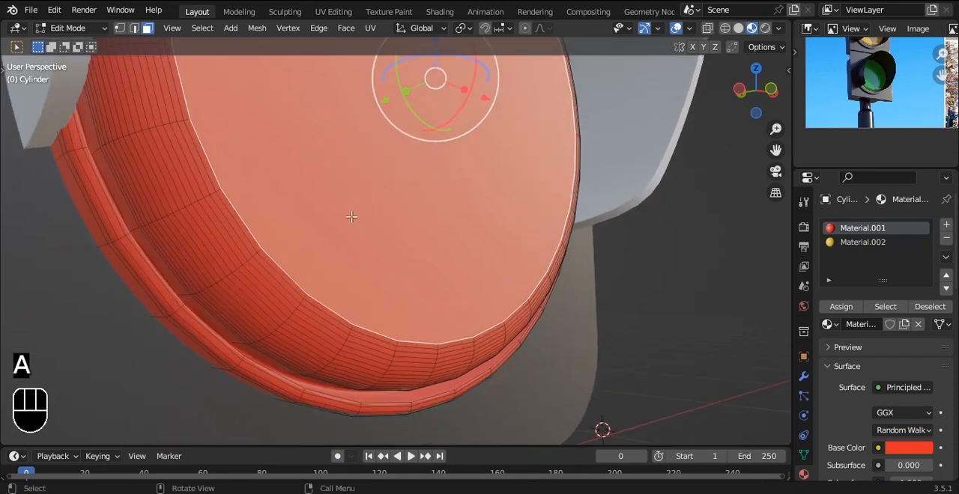
alt+drag(322, 223, 313, 223)
key(ctrl+KP_Add)
key(ctrl+KP_Add)
key(ctrl+KP_Add)
key(ctrl+KP_Add)
key(ctrl+KP_Add)
key(ctrl+KP_Add)
key(ctrl+KP_Add)
key(ctrl+KP_Add)
key(ctrl+KP_Add)
key(ctrl+KP_Add)
key(ctrl+KP_Add)
key(ctrl+KP_Add)
key(ctrl+KP_Add)
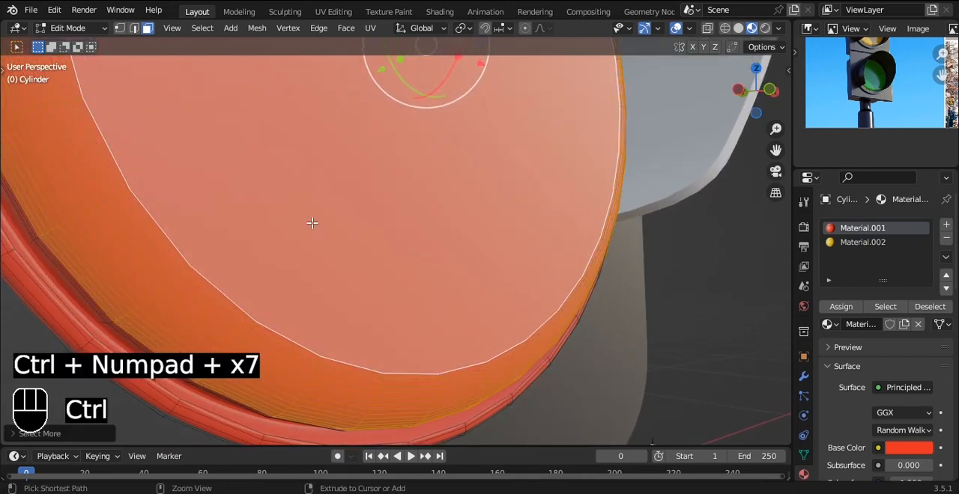
key(ctrl+KP_Add)
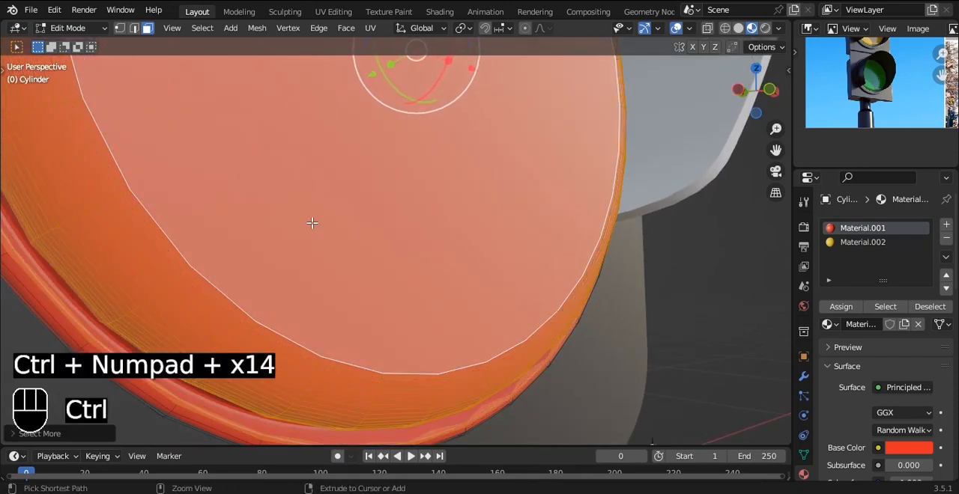
key(ctrl+KP_Subtract)
key(ctrl+KP_Subtract)
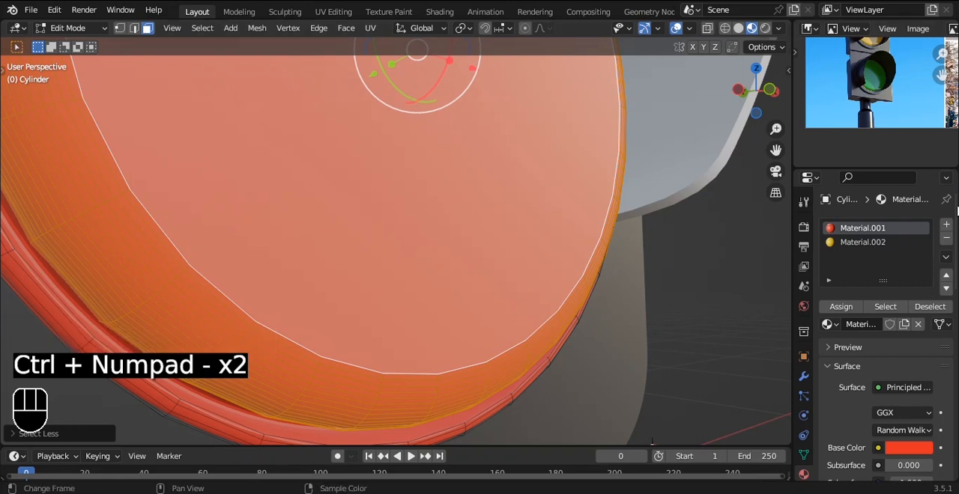
click(945, 225)
click(840, 307)
click(884, 323)
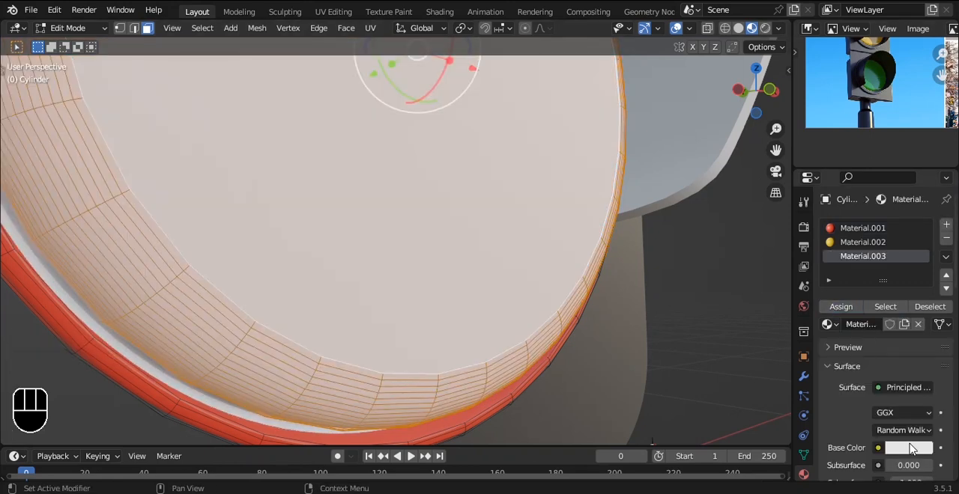
Step: Set the bottom lens material's base colour to green with hue 0.328, saturation 0.941 and value 0.800
click(909, 448)
drag(898, 316, 826, 283)
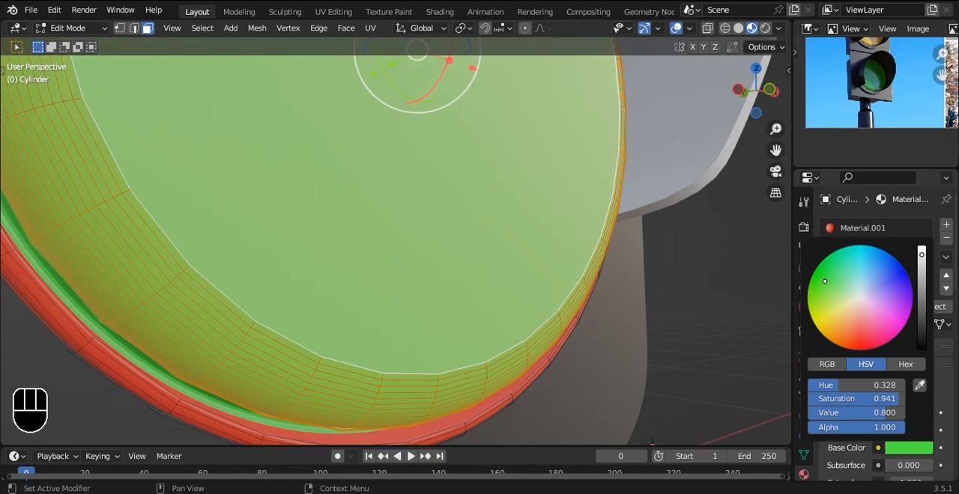
key(Tab)
Step: Select the outer rim faces around the top red lamp and assign them a new material in a fourth slot
scroll(575, 260, down, 5)
alt+middle_drag(575, 259, 492, 186)
scroll(494, 180, down, 2)
scroll(493, 186, up, 2)
alt+shift+middle_drag(438, 98, 491, 322)
click(441, 188)
alt+shift+middle_drag(576, 161, 566, 220)
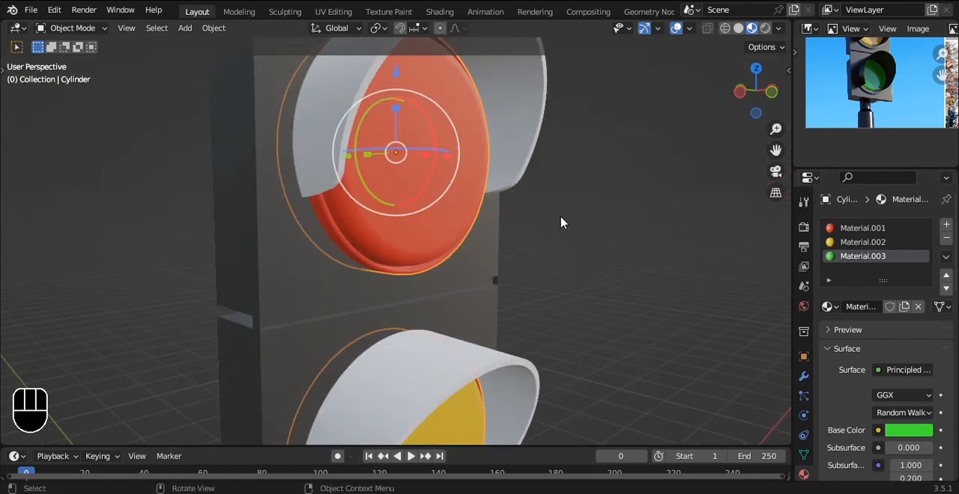
scroll(343, 228, up, 6)
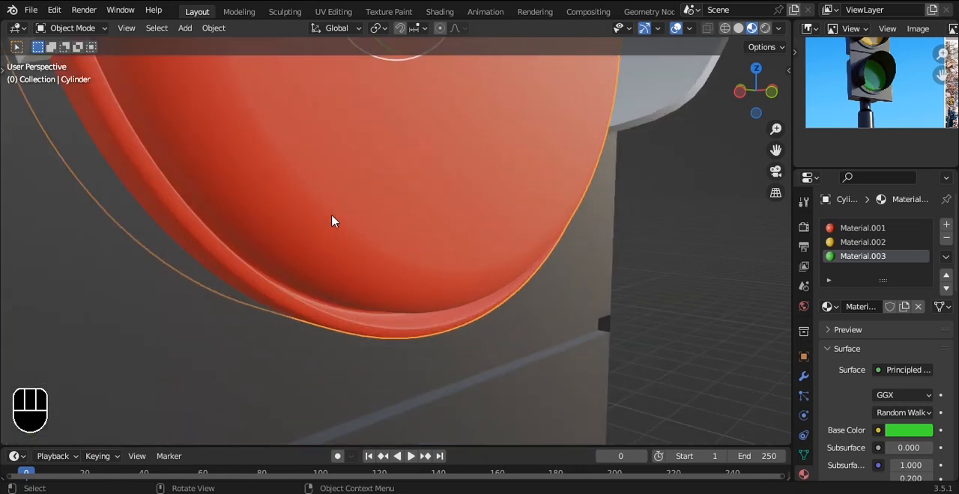
key(Tab)
alt+middle_drag(183, 210, 291, 175)
key(alt+z)
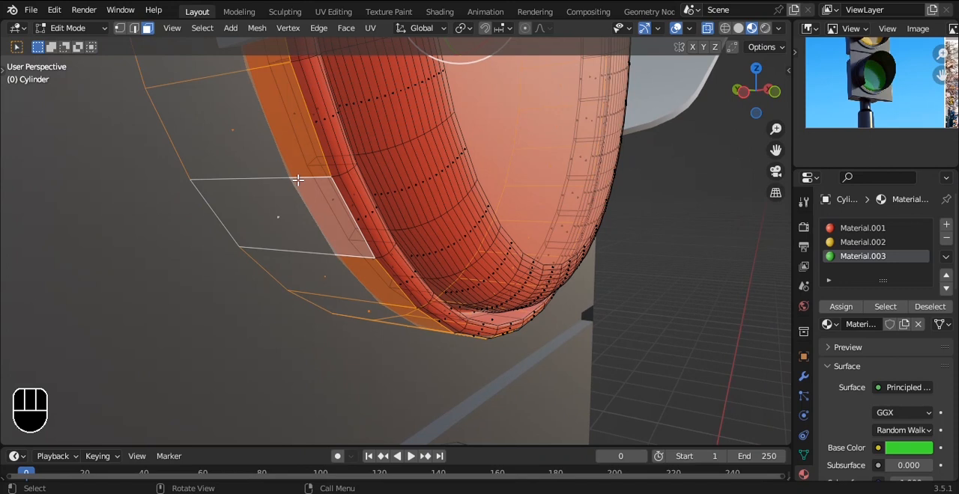
key(alt+z)
key(ctrl+KP_Add)
key(ctrl+KP_Add)
key(ctrl+KP_Add)
key(ctrl+KP_Add)
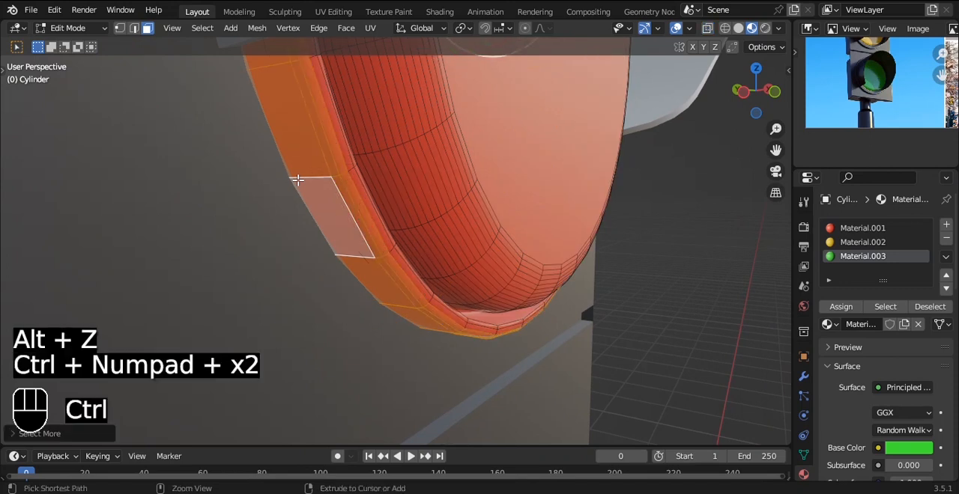
alt+drag(561, 116, 526, 167)
key(ctrl+KP_Add)
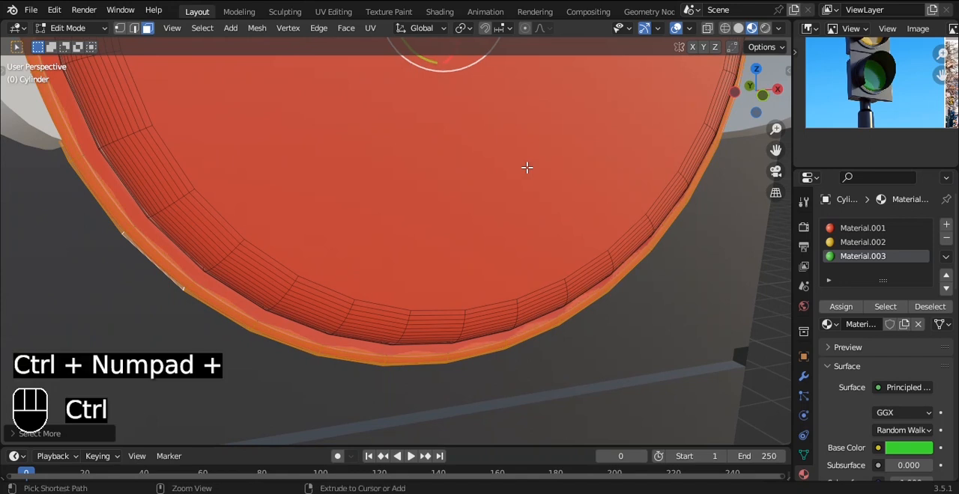
click(945, 224)
click(840, 306)
click(884, 325)
Step: Darken the rim material's base colour to near-black with value 0.011 and save the file
click(909, 448)
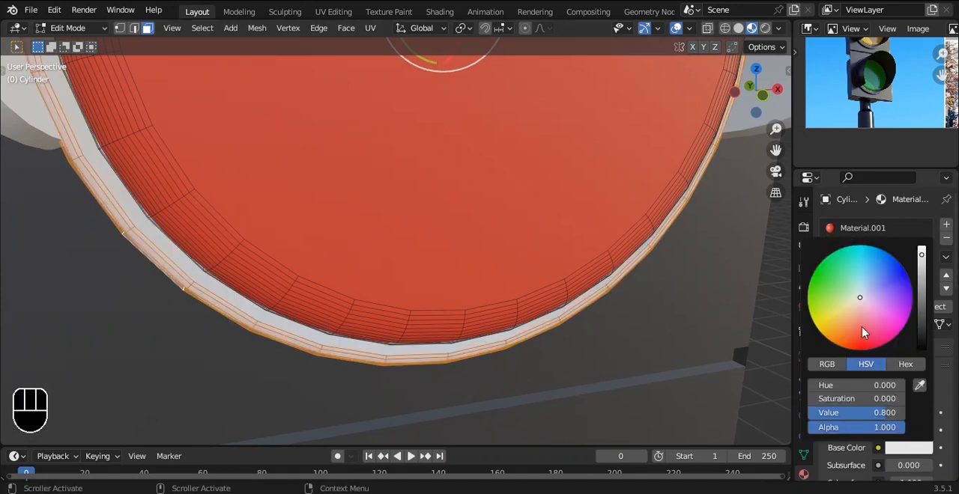
drag(922, 262, 921, 339)
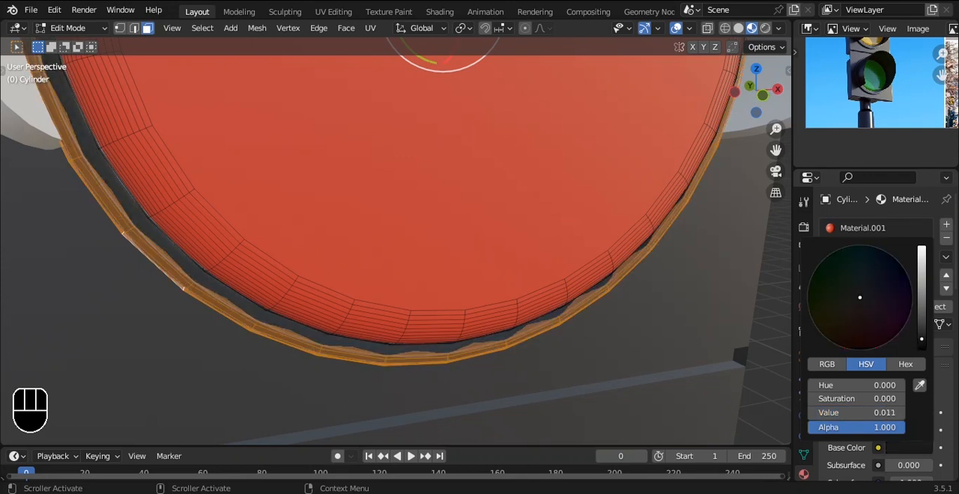
key(Tab)
scroll(677, 294, down, 8)
alt+drag(677, 294, 602, 225)
scroll(497, 281, up, 4)
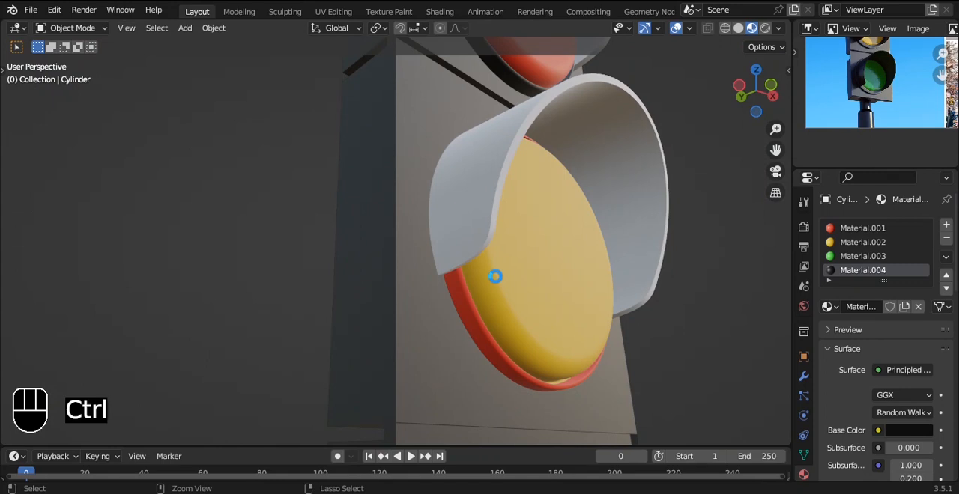
key(ctrl+s)
Step: Select the outer rim faces around the amber lamp and assign them the near-black Material.004
shift+middle_drag(501, 285, 469, 225)
scroll(524, 210, up, 4)
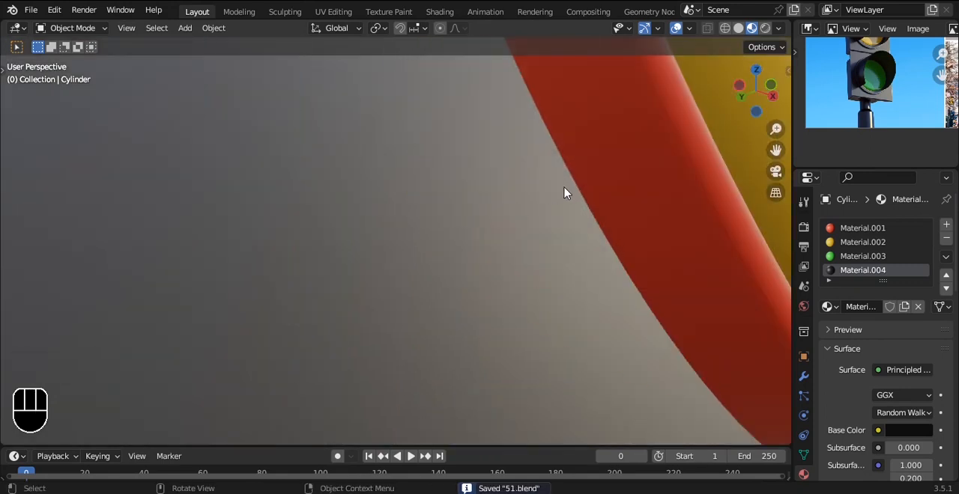
scroll(565, 193, down, 2)
click(524, 204)
key(Tab)
scroll(443, 270, up, 3)
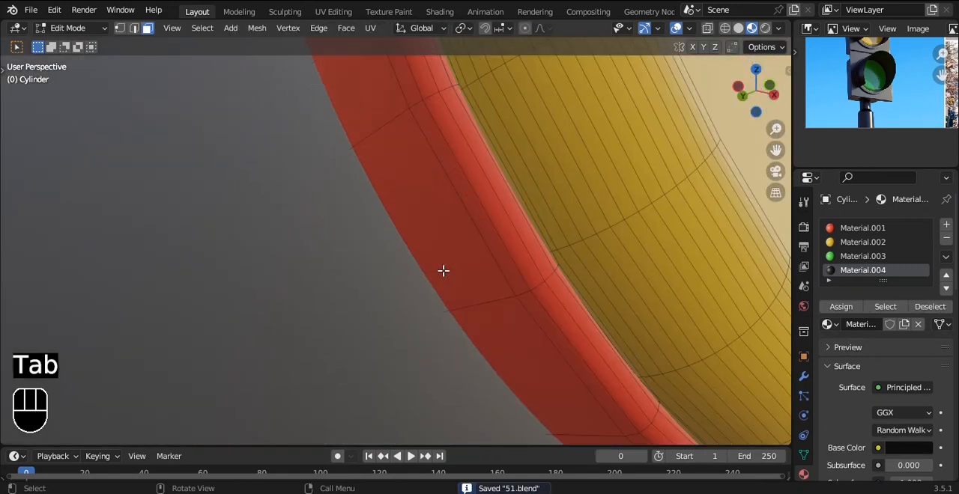
alt+click(375, 135)
alt+middle_drag(461, 96, 453, 144)
key(ctrl+KP_Add)
key(ctrl+KP_Add)
key(ctrl+KP_Add)
key(ctrl+KP_Add)
key(ctrl+KP_Add)
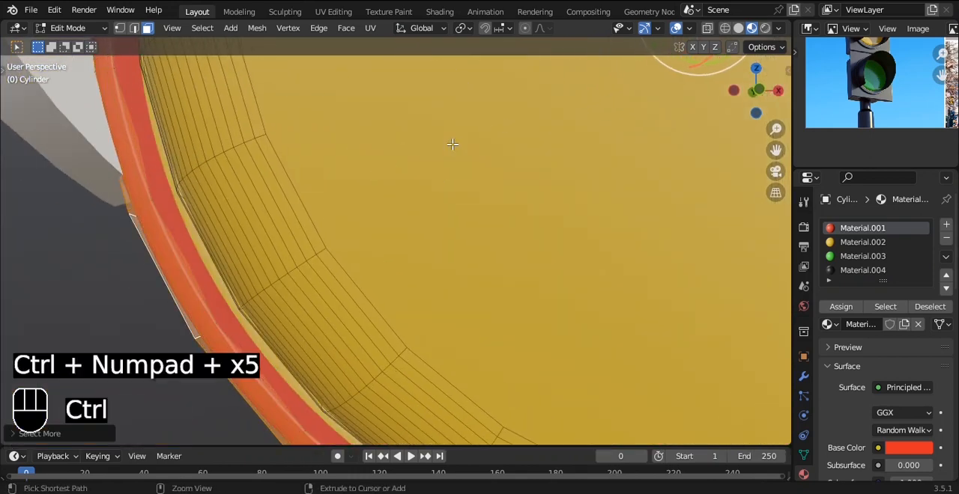
click(844, 307)
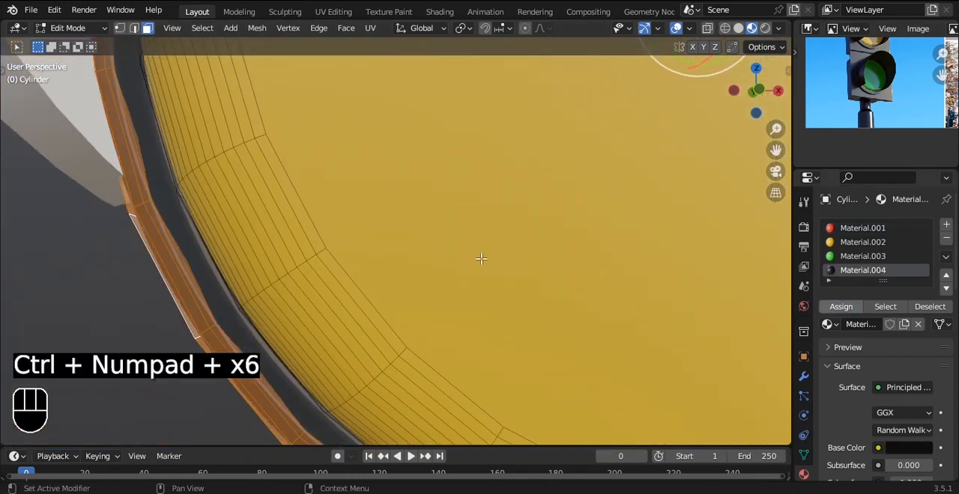
scroll(282, 204, down, 9)
key(Tab)
Step: Select the outer rim faces around the green lamp and assign them the near-black Material.004
alt+shift+drag(410, 281, 408, 230)
click(547, 289)
alt+drag(548, 290, 527, 209)
scroll(488, 325, up, 5)
alt+shift+drag(488, 325, 478, 240)
click(478, 240)
key(Tab)
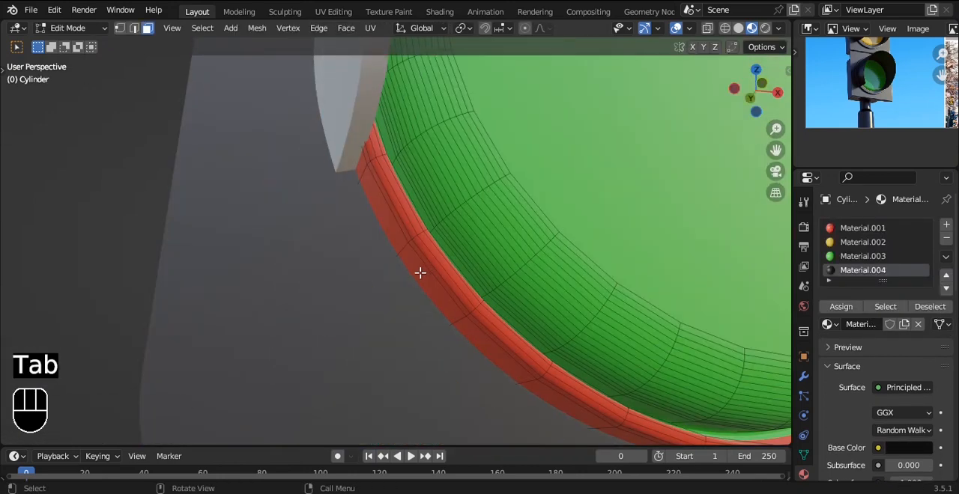
click(437, 230)
key(ctrl+KP_Add)
key(ctrl+KP_Add)
key(ctrl+KP_Add)
key(ctrl+KP_Add)
key(ctrl+KP_Add)
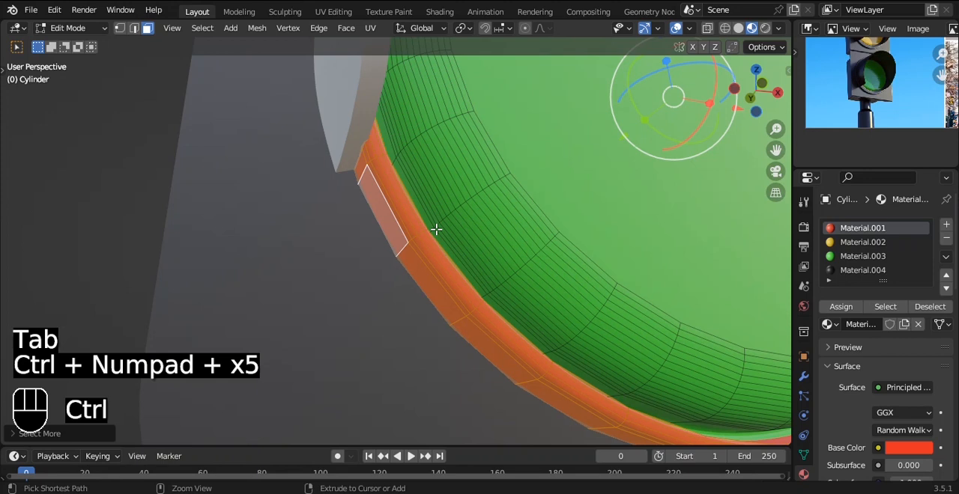
click(862, 271)
click(840, 307)
key(Tab)
Step: Link the housing's dark material to the pole
scroll(556, 217, down, 8)
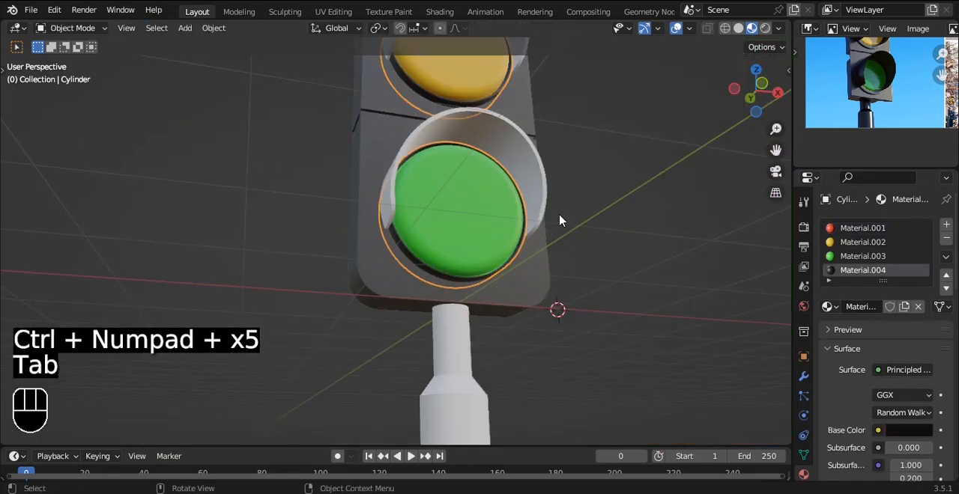
middle_drag(597, 197, 569, 217)
click(417, 387)
shift+click(486, 300)
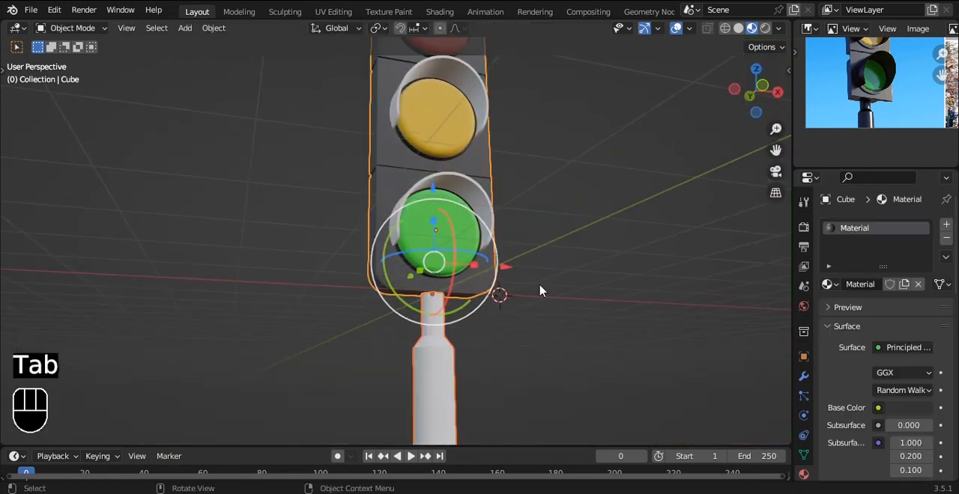
key(ctrl+l)
click(522, 322)
Step: Give the lamp hoods the existing near-black Material.004 and save the file
scroll(614, 175, down, 3)
middle_drag(614, 175, 559, 244)
shift+middle_drag(518, 143, 515, 193)
scroll(498, 197, up, 3)
click(468, 138)
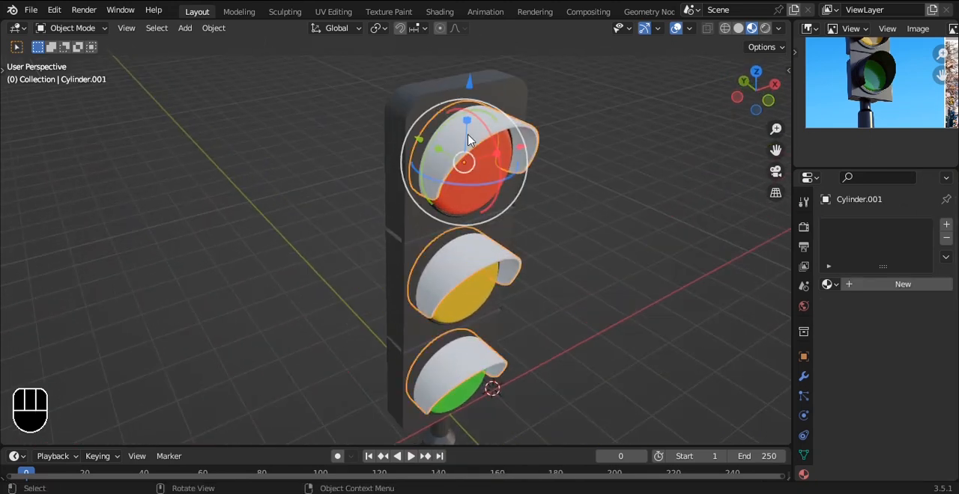
click(828, 284)
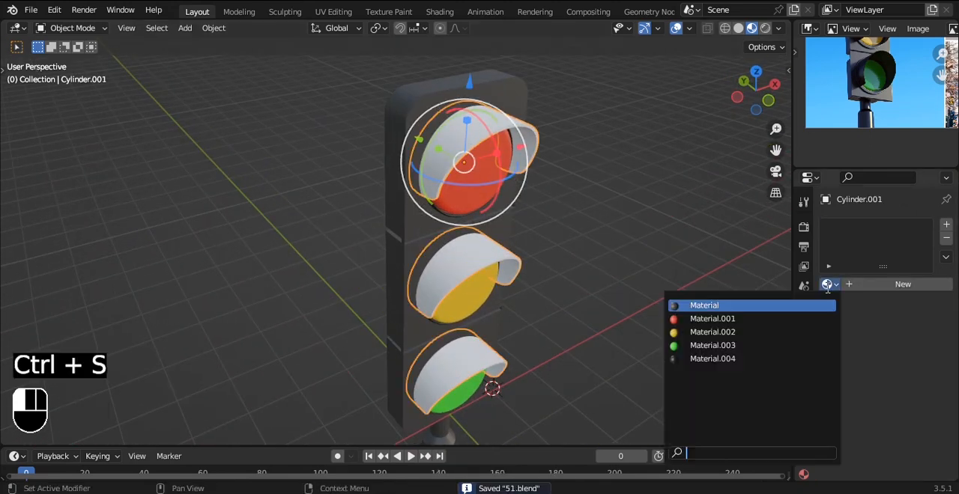
click(712, 359)
alt+middle_drag(621, 223, 607, 196)
scroll(600, 193, down, 3)
key(ctrl+s)
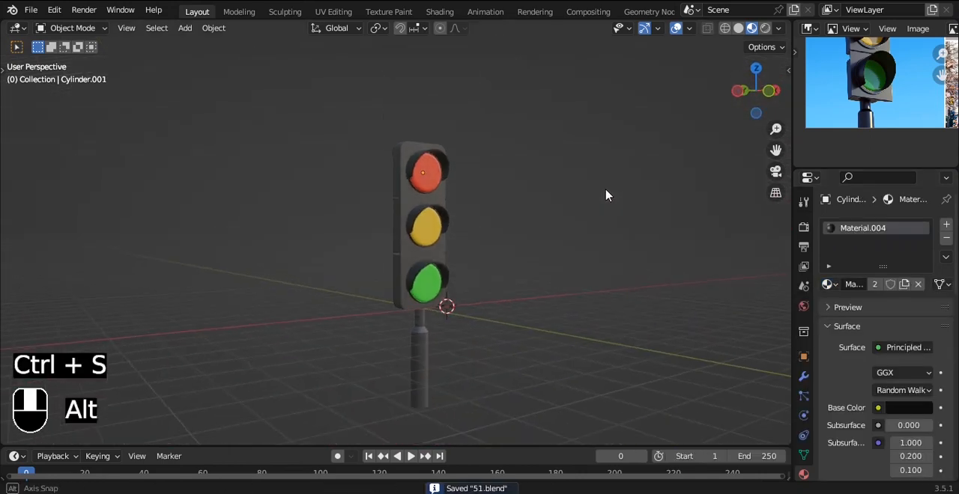
Step: Lower the roughness of the red lens material, Material.001, to 0.384 and save the file
scroll(506, 311, up, 3)
alt+middle_drag(505, 295, 481, 255)
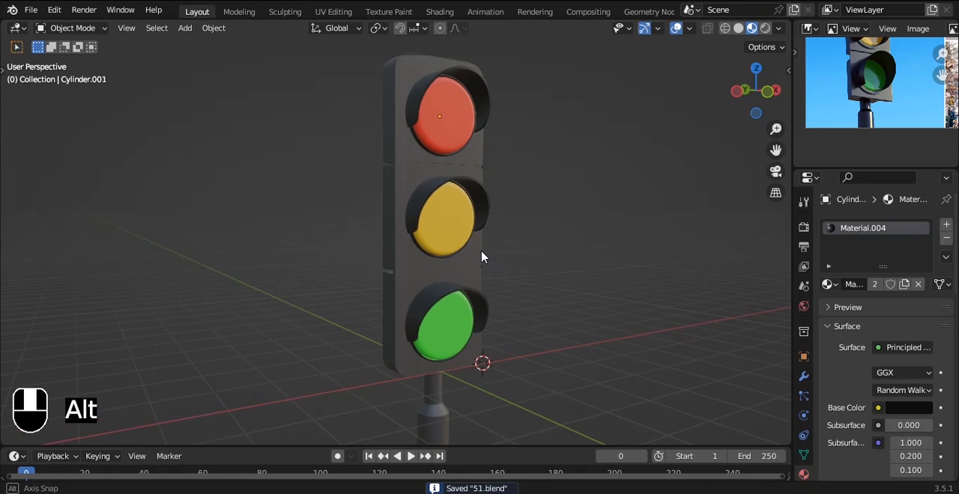
click(477, 141)
click(887, 228)
scroll(897, 421, down, 5)
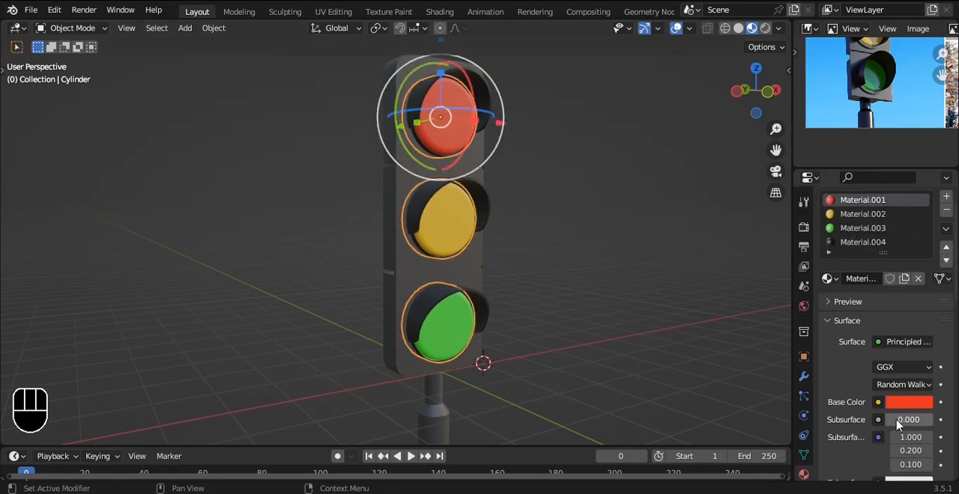
scroll(897, 408, down, 1)
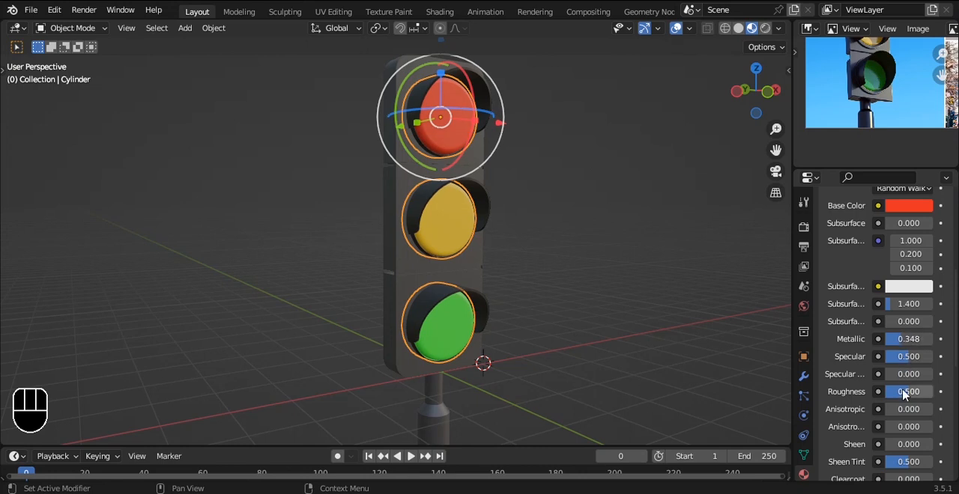
alt+shift+drag(600, 187, 587, 275)
scroll(689, 217, up, 5)
scroll(685, 222, down, 4)
click(672, 224)
key(ctrl+s)
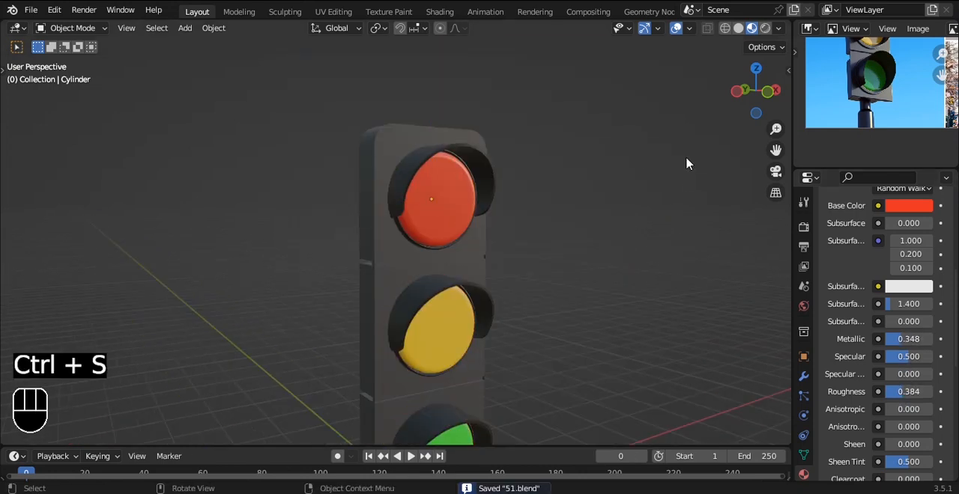
Step: Add a camera and align it to a front view of the whole traffic light
scroll(616, 158, down, 4)
key(grave)
click(553, 112)
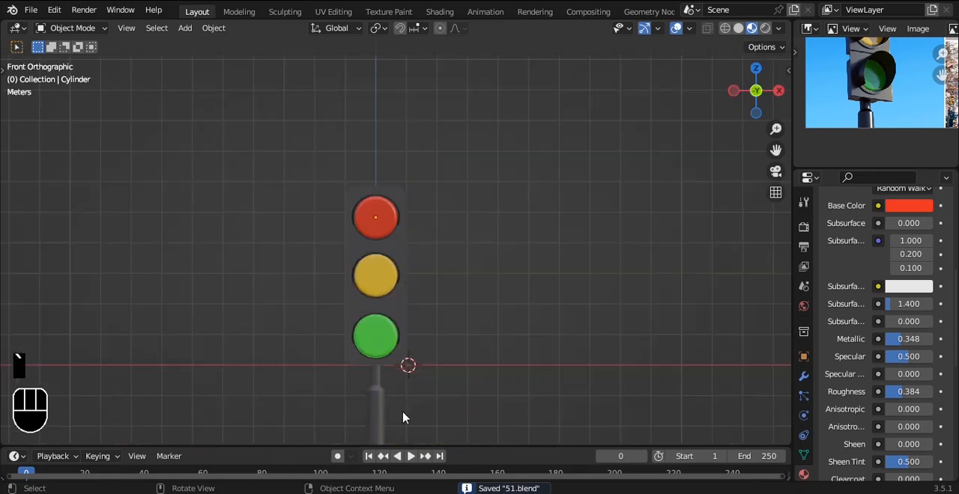
shift+middle_drag(491, 276, 497, 186)
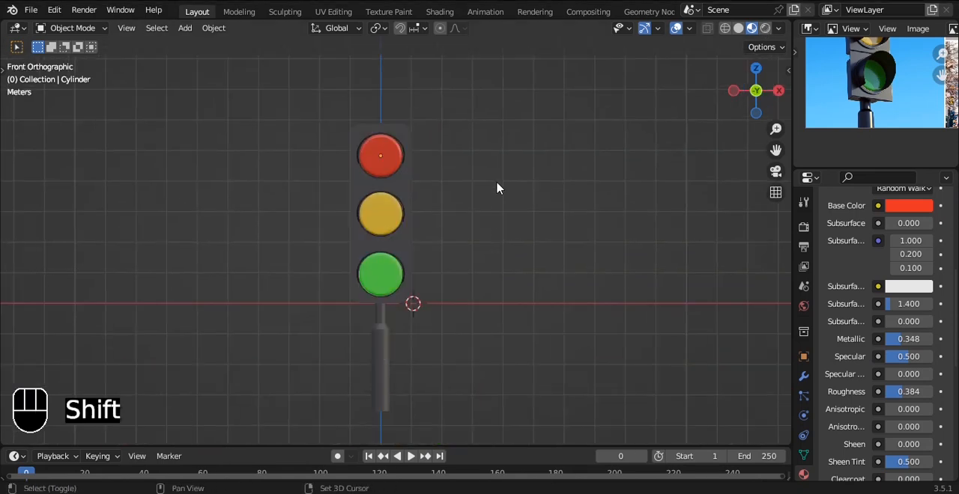
key(shift+a)
click(430, 392)
key(ctrl+alt+KP_0)
Step: Lock the camera to the view and reframe it so the full traffic light is seen at a slight angle
key(q)
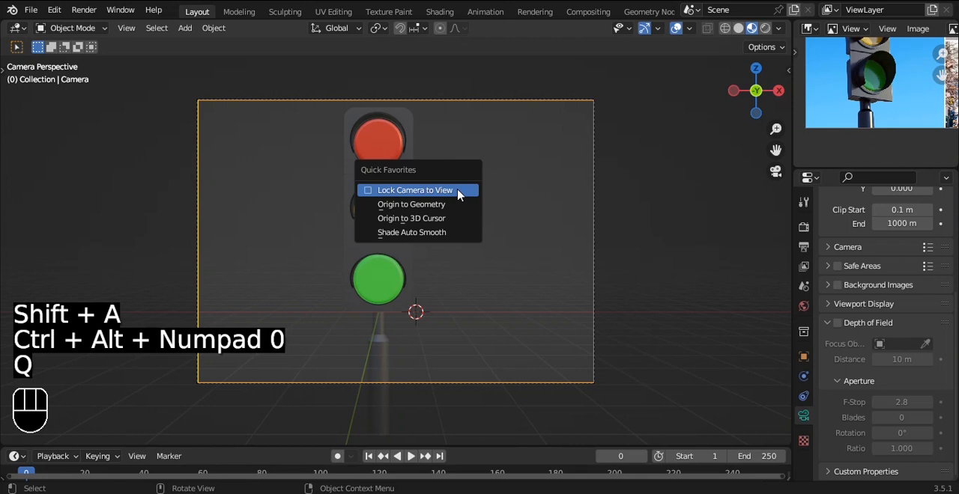
click(457, 191)
alt+shift+drag(458, 193, 546, 184)
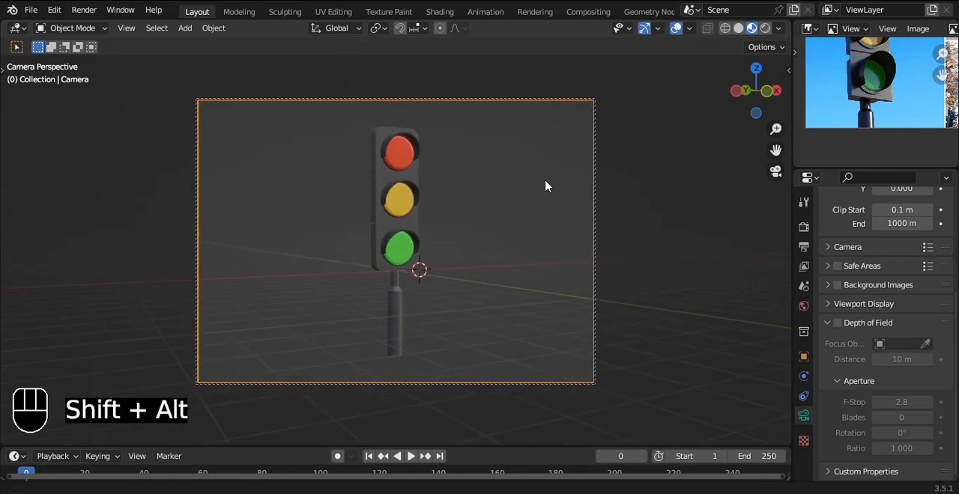
Step: Make the camera orthographic with a scale of 16, save the file and unlock the camera from the view
scroll(904, 251, up, 5)
click(899, 255)
click(889, 285)
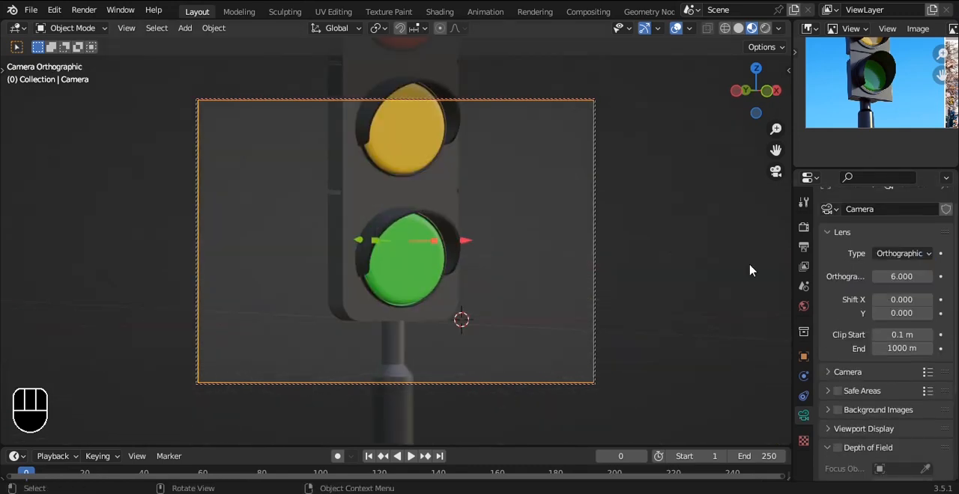
drag(914, 276, 955, 275)
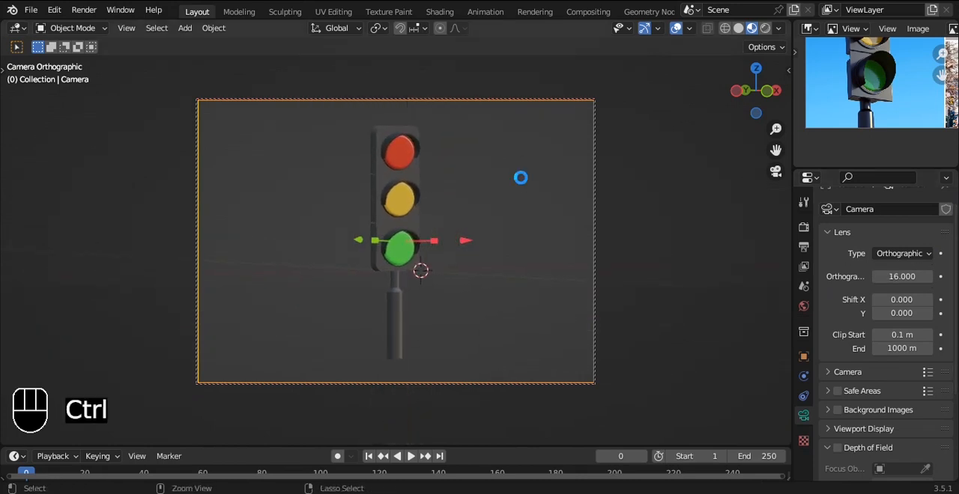
key(q)
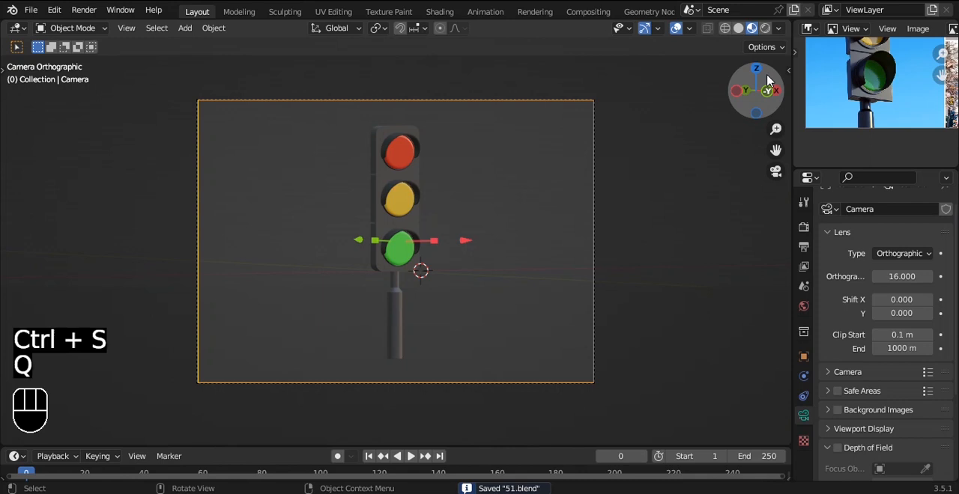
Step: Set up a rendered camera preview beside a separate solid-shaded viewport for placing lights
click(764, 28)
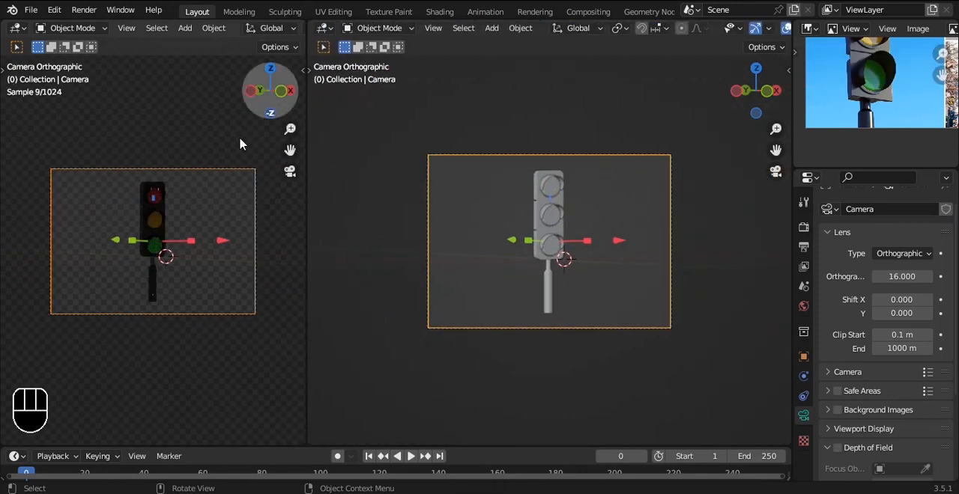
key(Home)
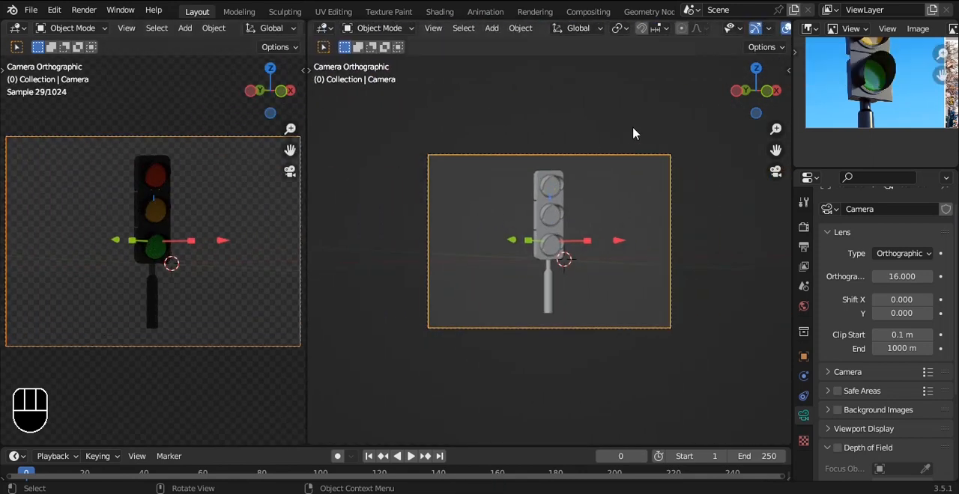
key(q)
Step: Add an area light, raise it above the traffic light, centre it over the housing and scale it up
alt+middle_drag(677, 208, 726, 129)
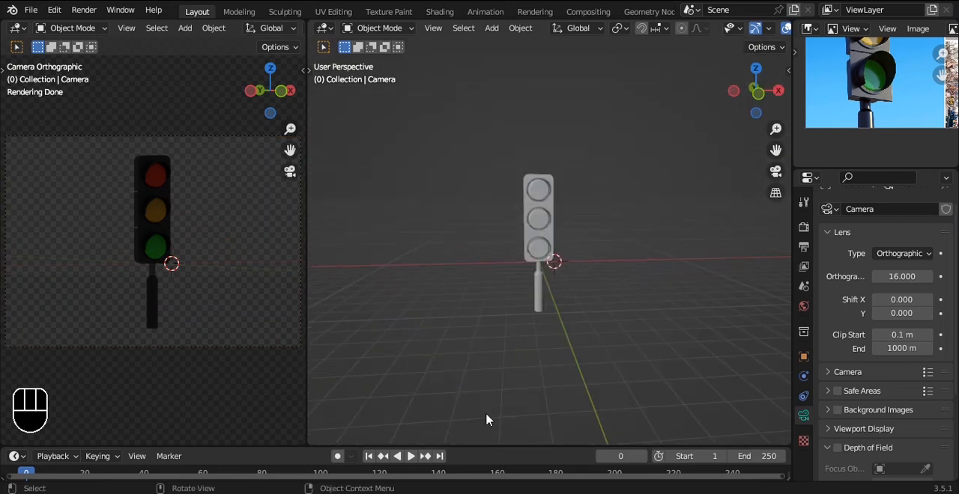
alt+middle_drag(657, 195, 571, 156)
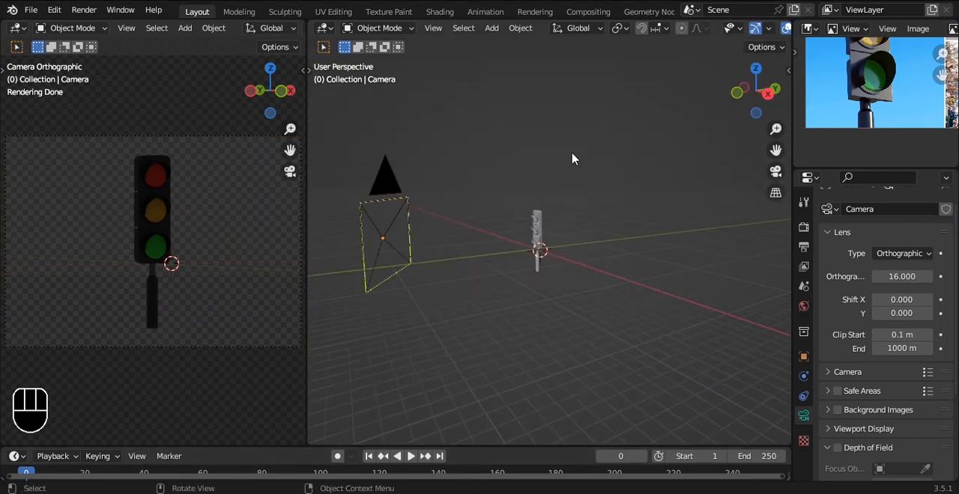
key(shift+a)
mouse_move(536, 216)
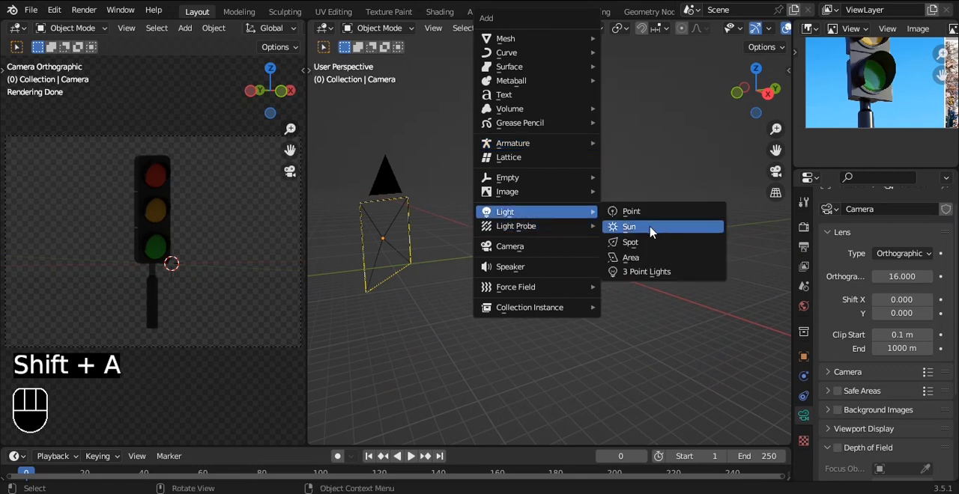
click(650, 262)
drag(539, 157, 537, 62)
key(grave)
click(611, 204)
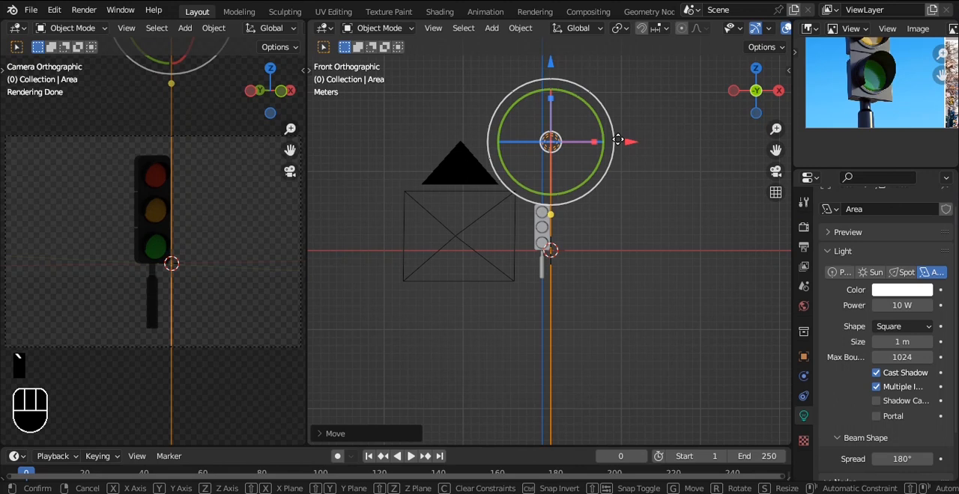
key(s)
click(432, 128)
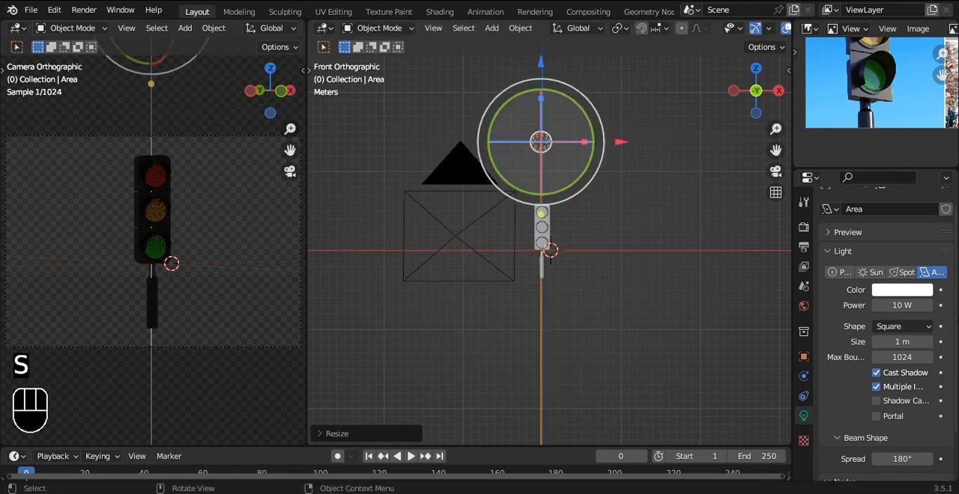
Step: Change the overhead area light's shape to Disk, set its power to 1500 W and save the file
click(902, 326)
click(902, 372)
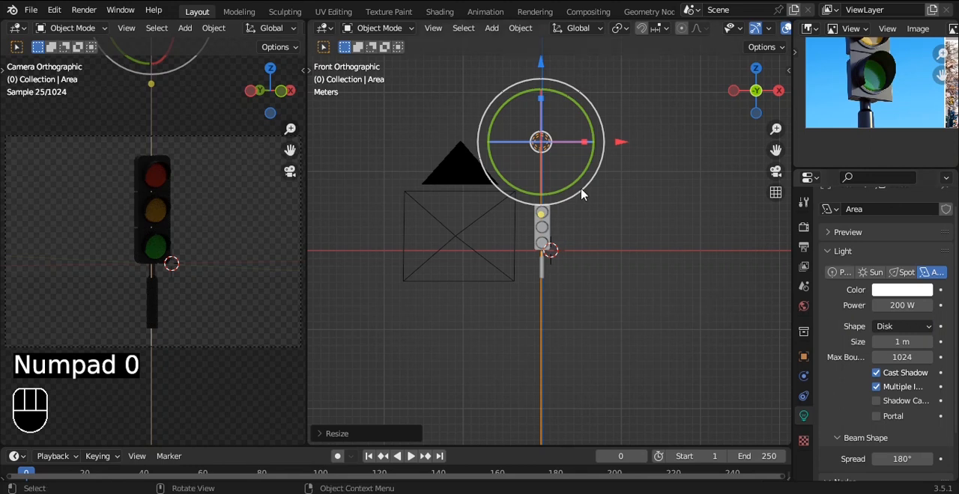
click(900, 305)
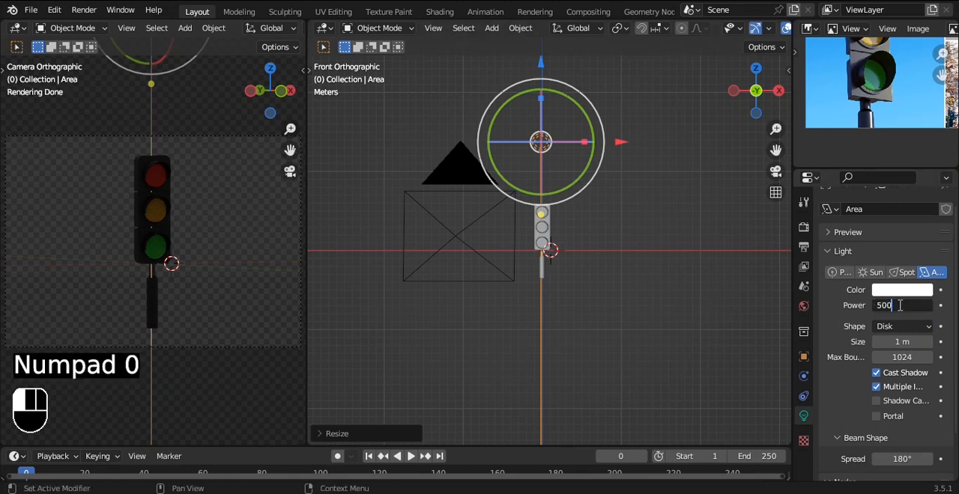
key(ctrl+s)
alt+drag(720, 323, 726, 256)
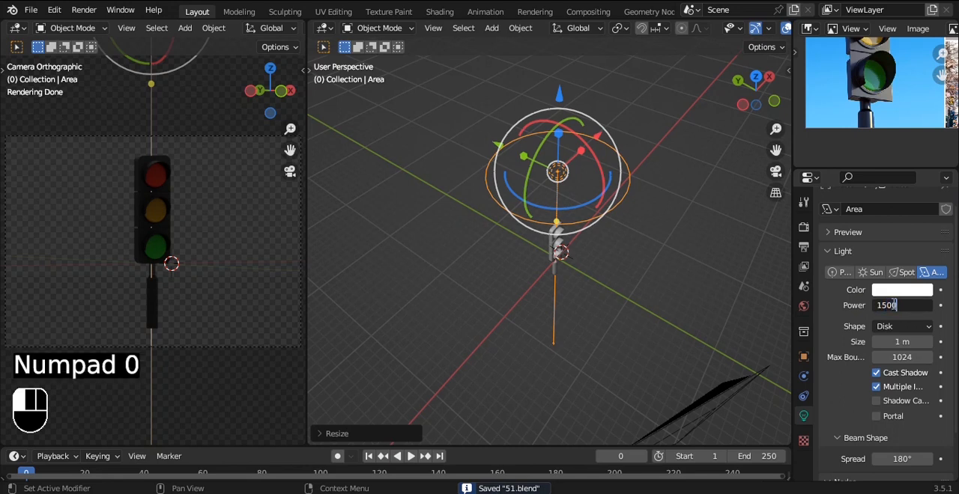
key(ctrl+s)
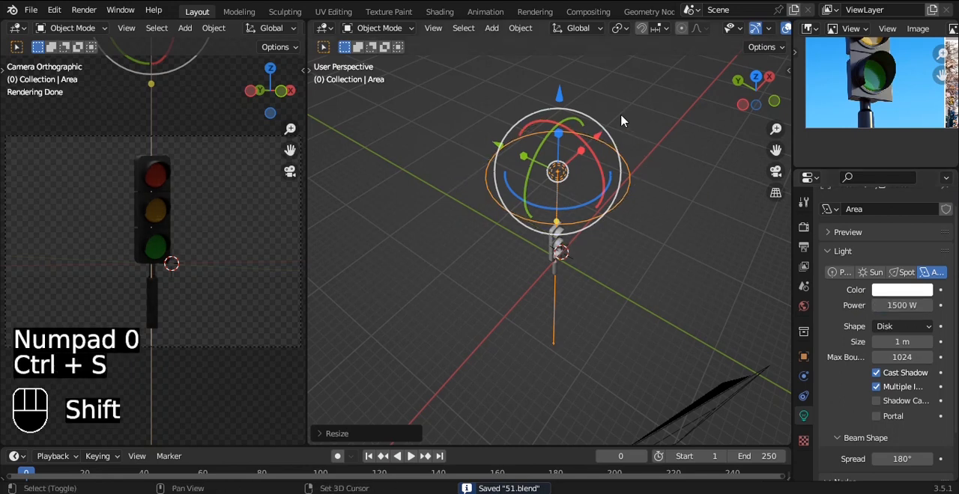
Step: Duplicate the disk light about 12 m along negative Y, in front of the traffic light, and shift the copy along positive X
key(shift+d)
key(y)
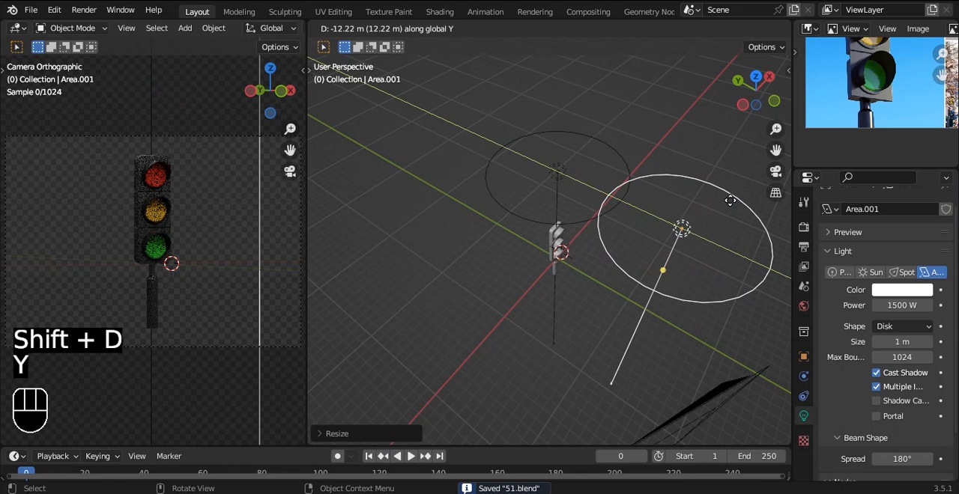
click(719, 189)
key(grave)
click(721, 112)
alt+shift+drag(677, 256, 689, 214)
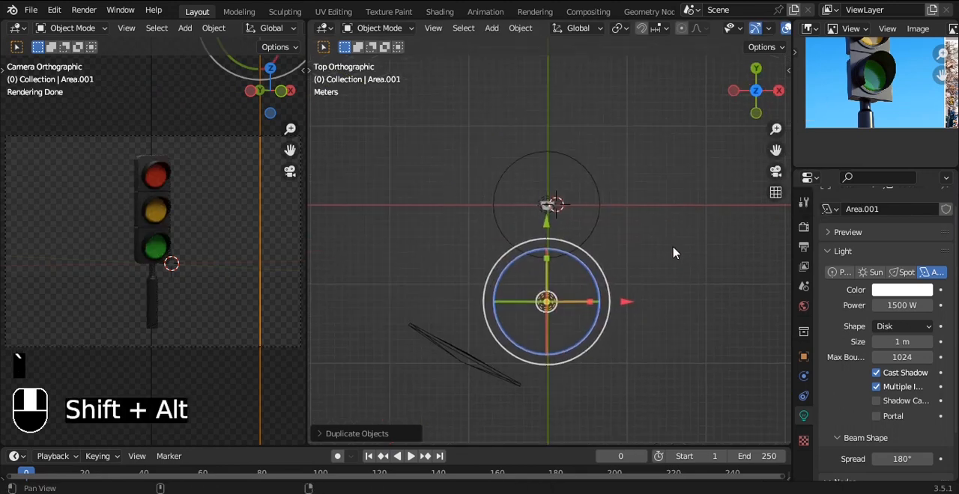
drag(605, 287, 636, 290)
click(541, 301)
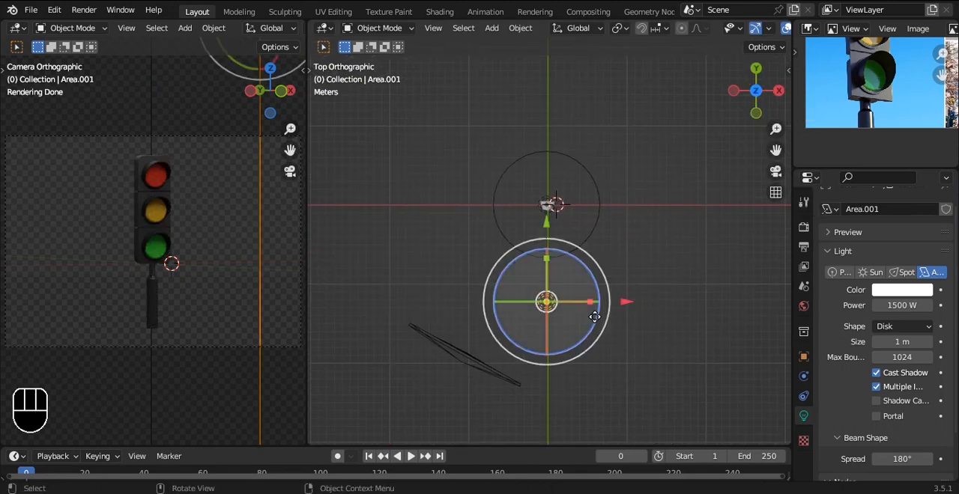
drag(625, 309, 739, 308)
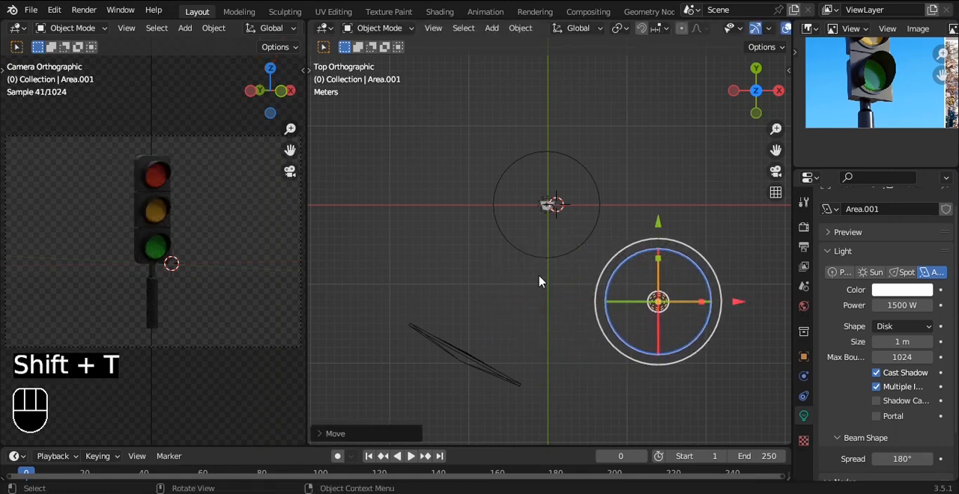
Step: Aim the duplicated front light directly at the traffic light's housing
middle_drag(651, 289, 649, 264)
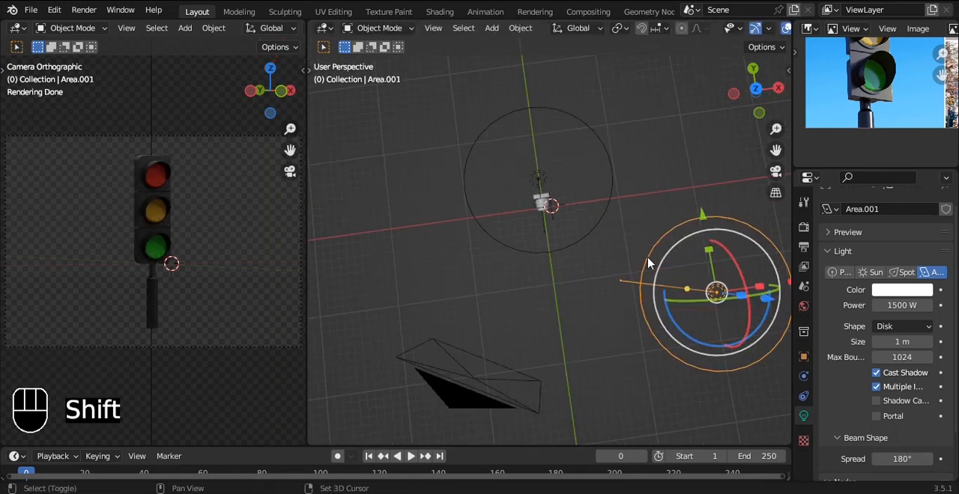
key(shift+t)
click(558, 257)
key(grave)
click(555, 193)
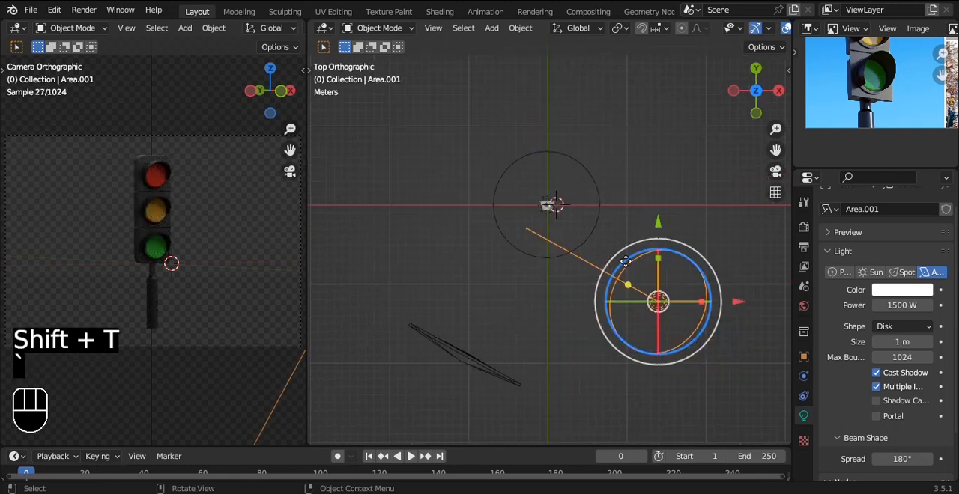
key(shift+t)
click(558, 219)
middle_drag(629, 290, 592, 226)
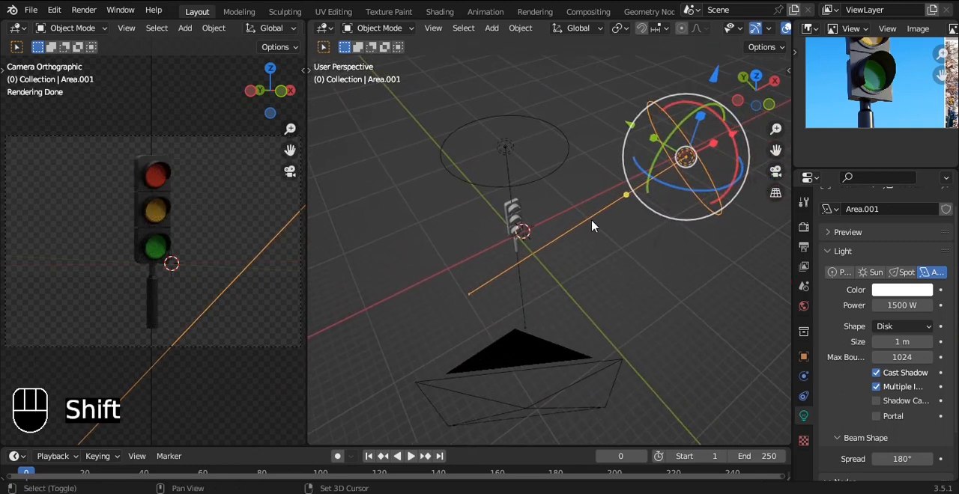
key(shift+t)
click(510, 225)
Step: Scale up the front light, move it about 6 m closer to the traffic light in top view, and save the file
key(grave)
click(510, 153)
shift+middle_drag(590, 223, 559, 223)
key(s)
click(646, 246)
key(g)
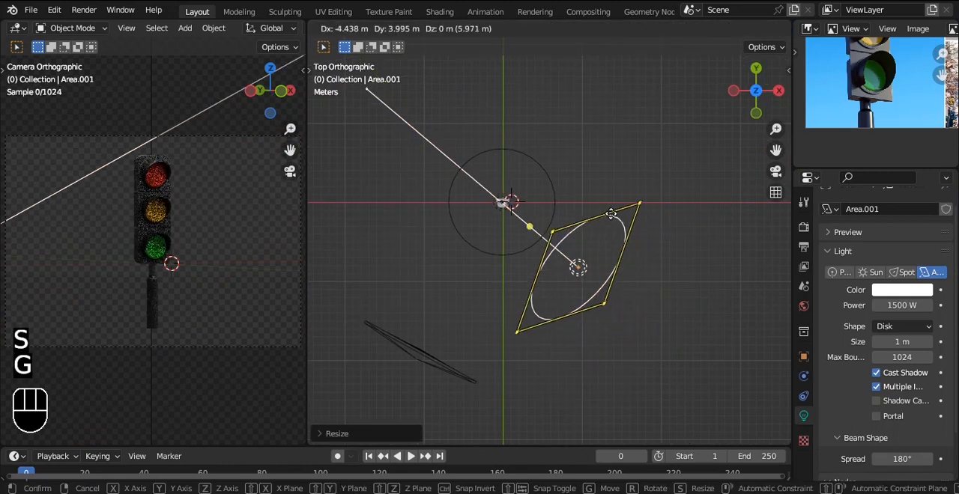
click(612, 214)
key(ctrl+s)
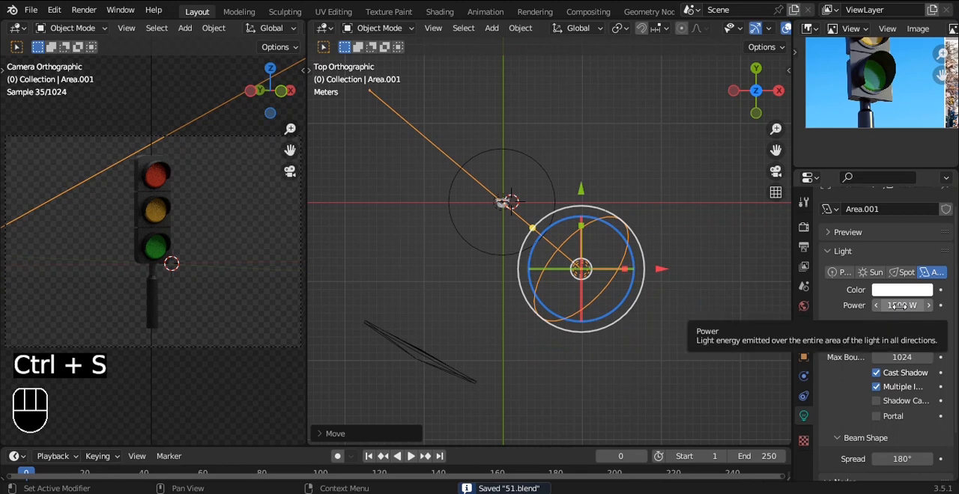
Step: Raise the front light's power to 10000 W and save the file
click(901, 306)
text(5000)
key(Return)
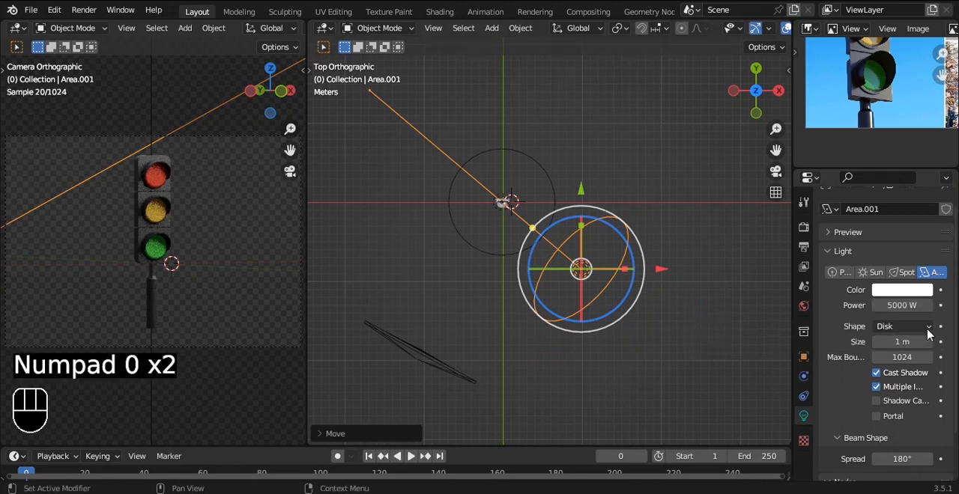
text(100)
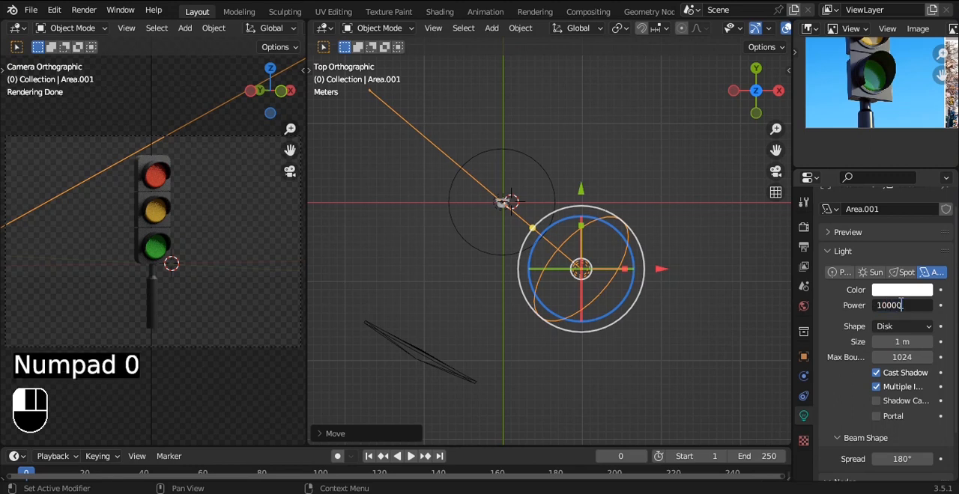
key(ctrl+s)
Step: Reposition the front light in perspective, nearer to the traffic light
alt+drag(627, 239, 633, 168)
drag(620, 121, 612, 154)
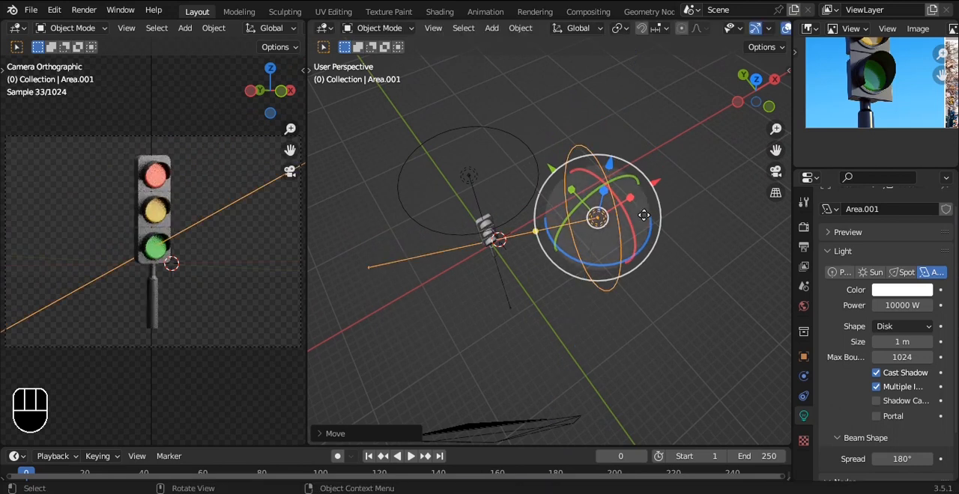
key(g)
click(633, 243)
alt+drag(633, 279, 631, 306)
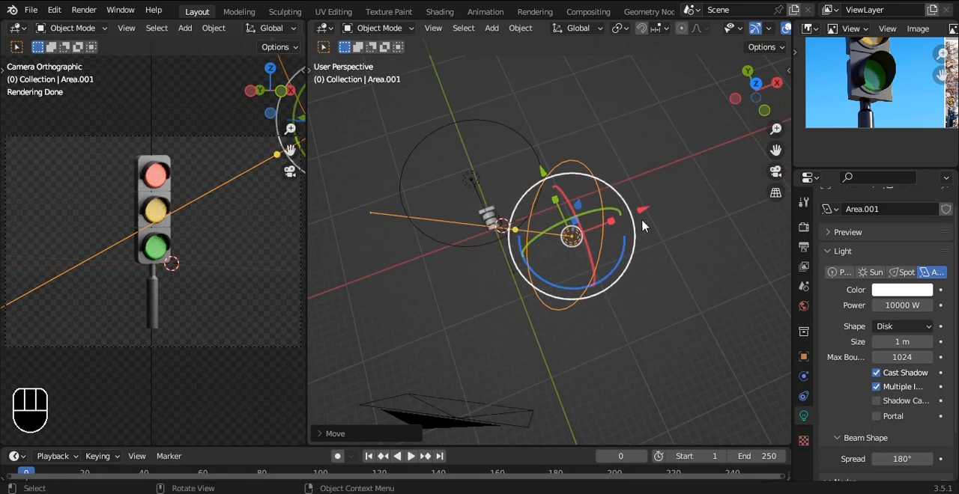
Step: Move the front light farther out from the traffic light in perspective and save the file
key(g)
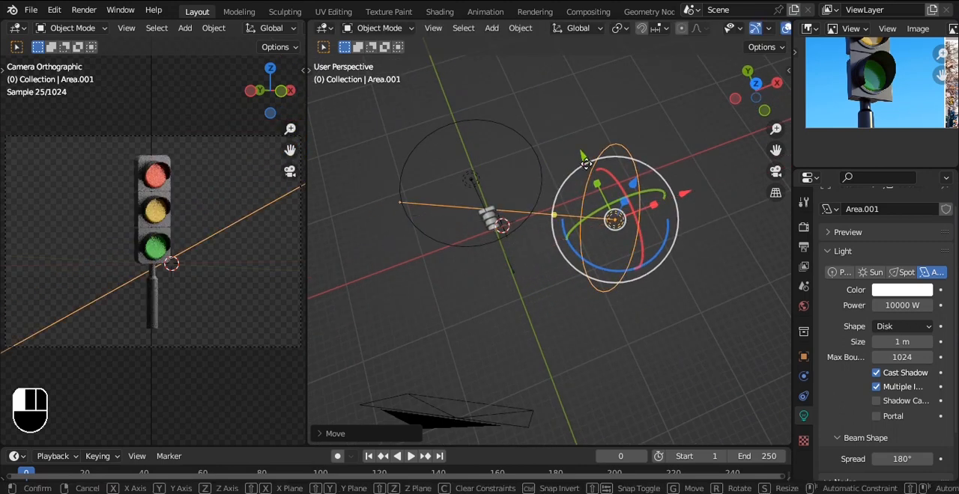
click(586, 165)
key(ctrl+s)
Step: Duplicate the front light along X to the opposite side of the traffic light in top view
key(grave)
key(shift+d)
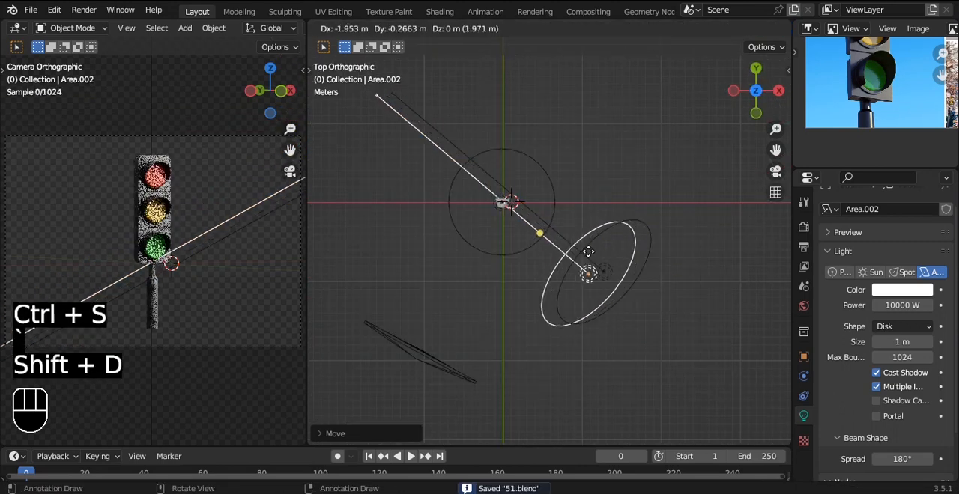
key(x)
click(421, 253)
Step: Rotate the duplicated light in top view so its beam points at the traffic light
drag(447, 253, 459, 274)
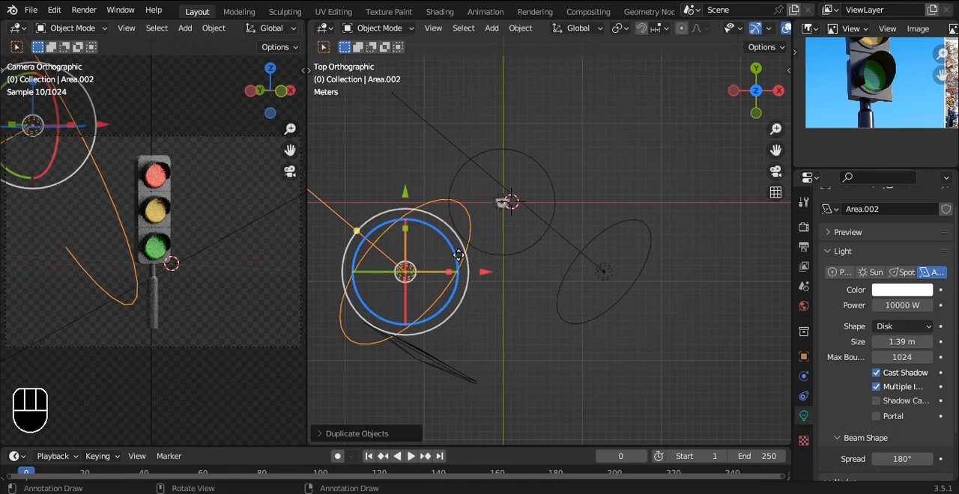
key(r)
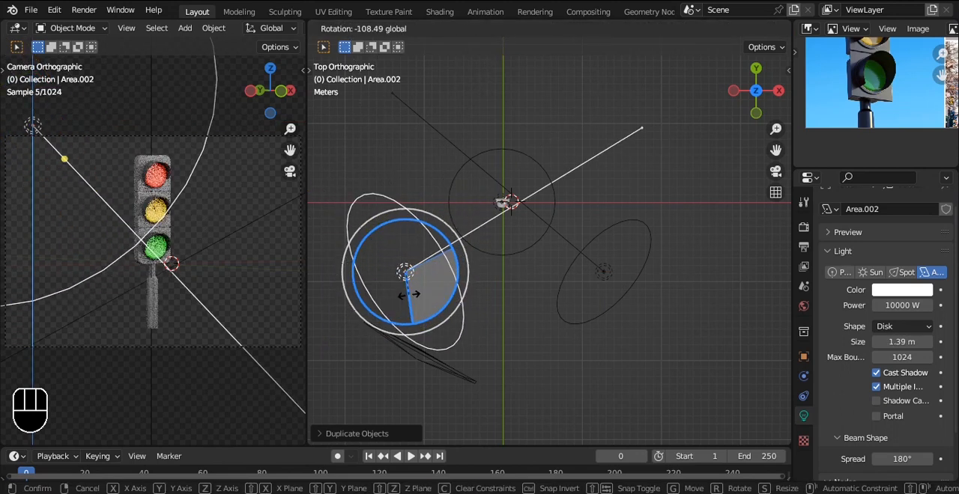
click(411, 294)
Step: Scale the duplicated light down to about 0.7, set its power to 5000 W, and save the file
key(s)
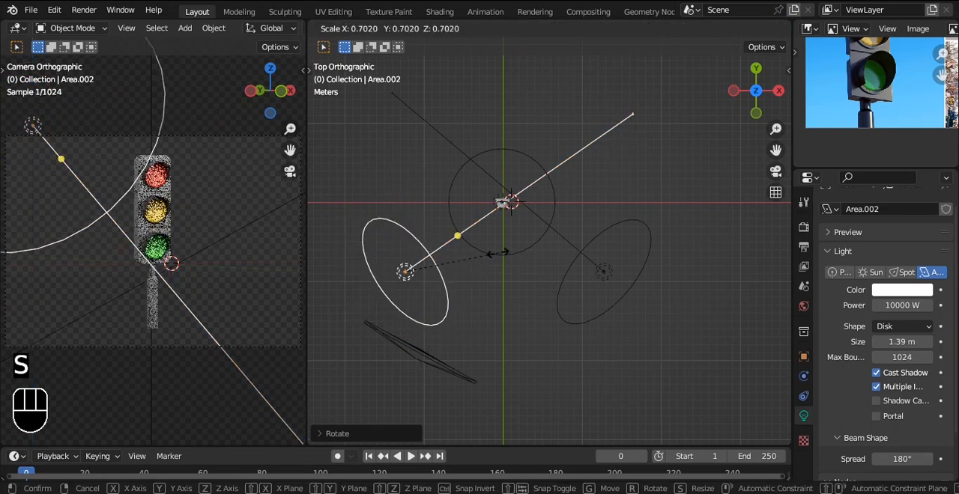
click(494, 253)
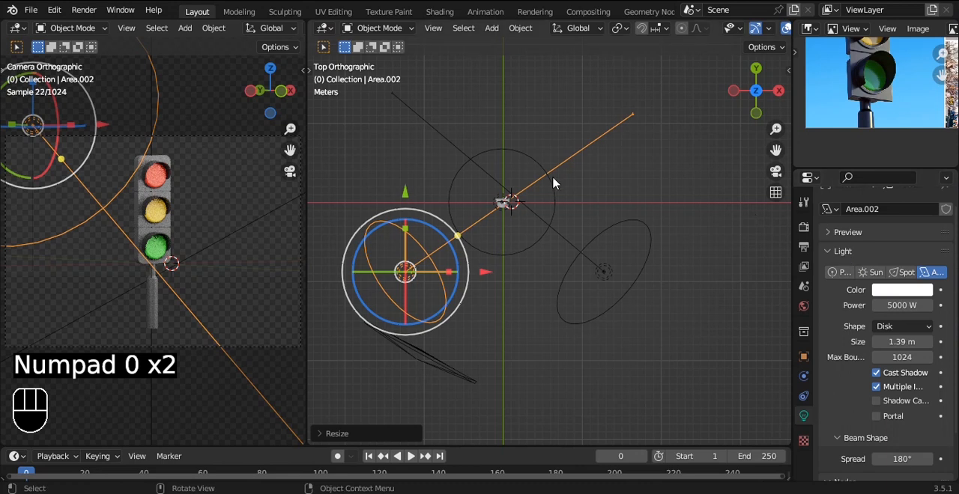
key(ctrl+s)
click(554, 102)
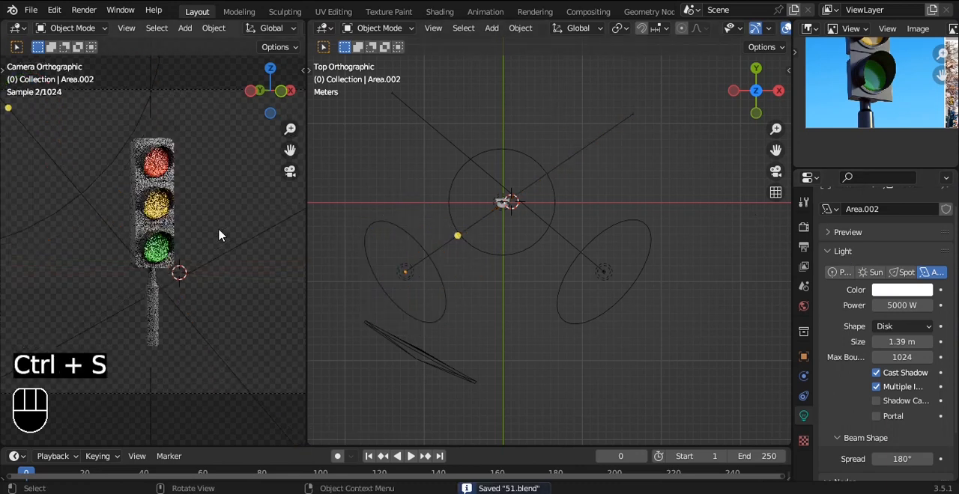
Step: Add a plane mesh centred near the traffic light and scale it up as a floor
key(shift+a)
mouse_move(546, 37)
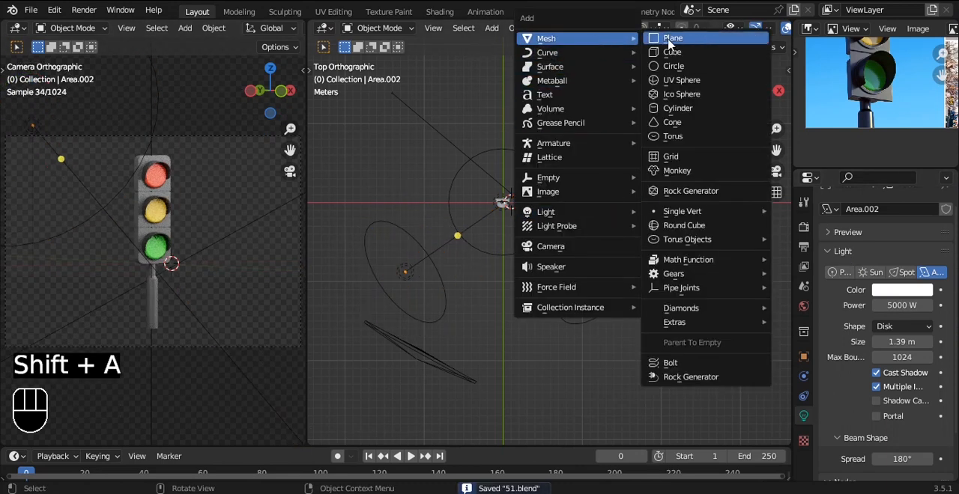
click(668, 37)
key(s)
click(534, 196)
Step: Lower the floor plane along Z to the base of the traffic light's pole
drag(514, 122, 513, 185)
key(ctrl+z)
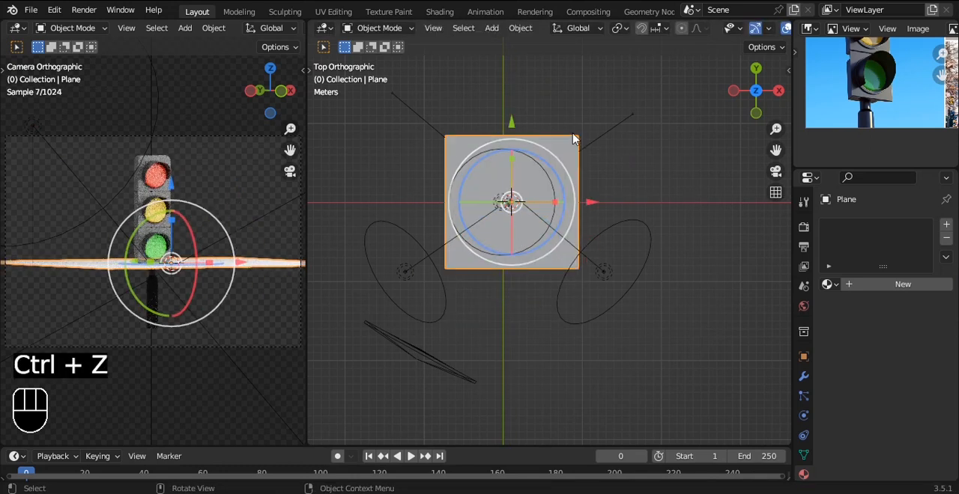
key(g)
key(z)
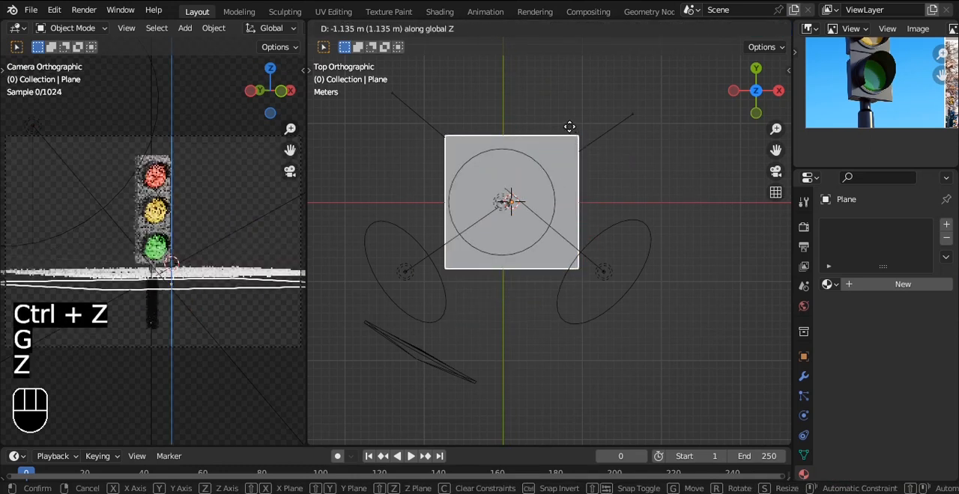
click(566, 125)
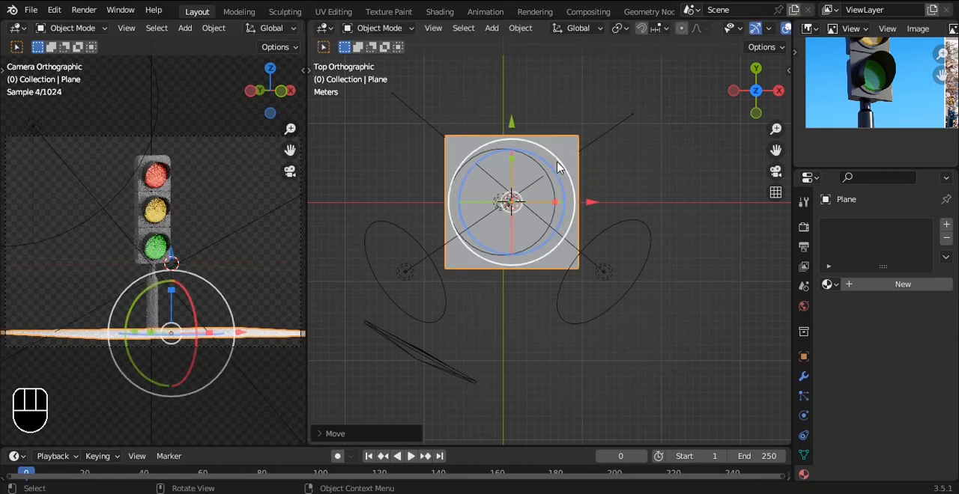
alt+drag(567, 226, 546, 299)
drag(471, 280, 471, 276)
Step: Extrude the floor plane's back edge upward along Z to form a backdrop wall
key(grave)
click(566, 221)
scroll(554, 242, down, 3)
key(Tab)
key(2)
scroll(520, 200, down, 5)
alt+drag(543, 302, 549, 266)
scroll(548, 266, up, 2)
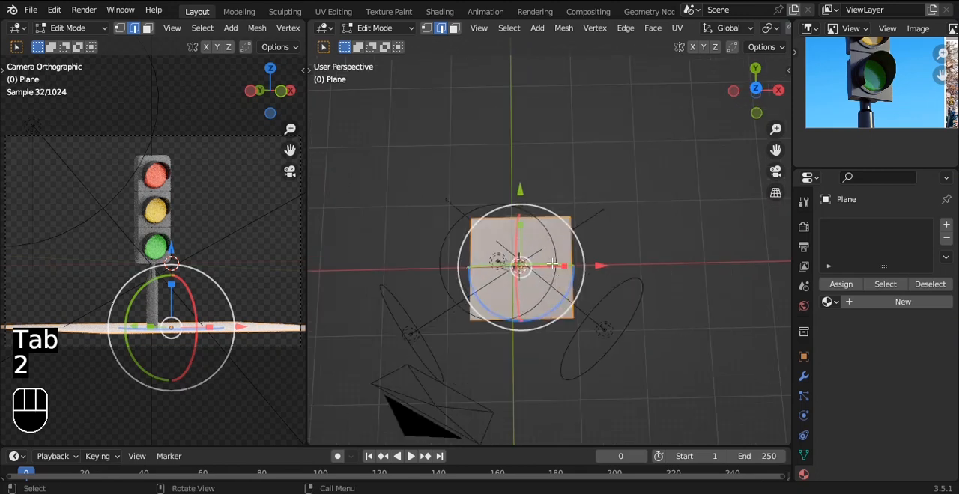
click(543, 227)
alt+drag(607, 327, 543, 300)
key(e)
key(z)
click(546, 300)
Step: Bevel the edge between the floor and the wall into a multi-segment curve and shade the backdrop smooth
key(ctrl+b)
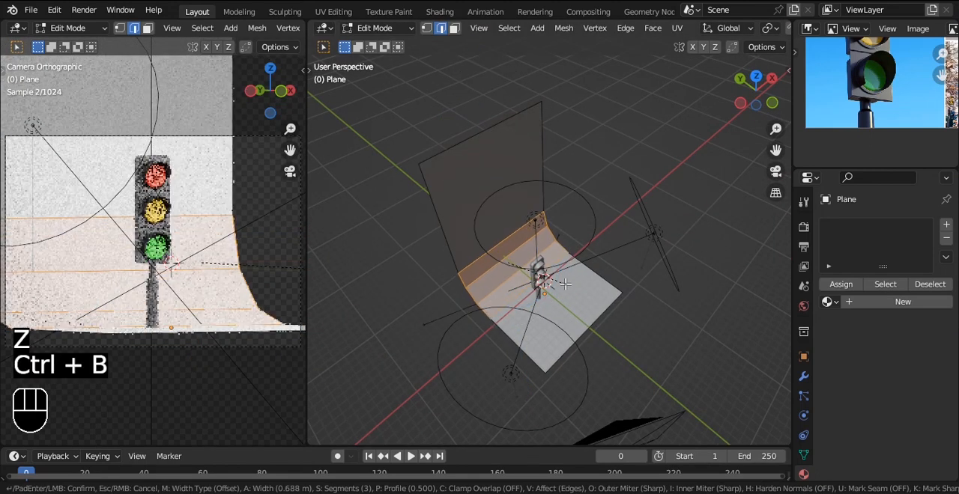
scroll(566, 285, up, 12)
click(567, 283)
key(Tab)
right_click(597, 191)
click(597, 190)
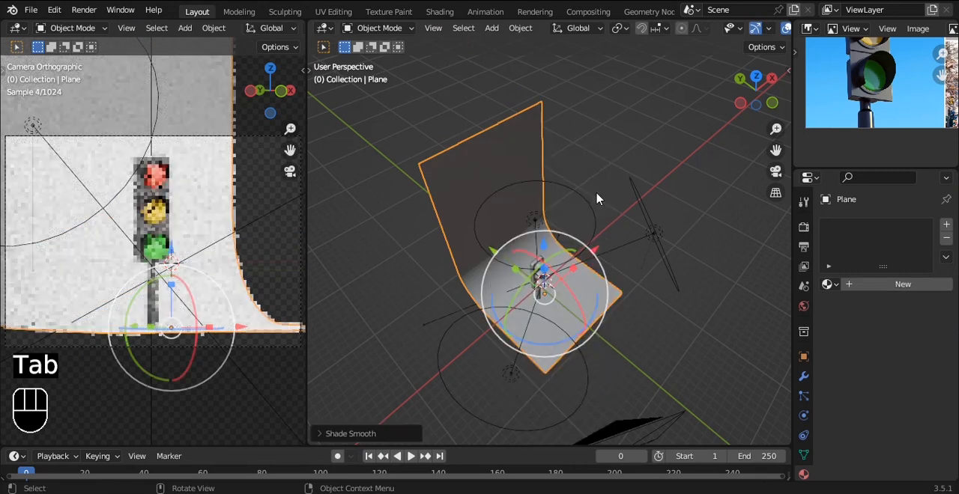
Step: Limit the rendered region to the frame of the camera view
ctrl+middle_drag(217, 277, 66, 191)
key(ctrl+b)
drag(35, 155, 292, 366)
Step: Turn the backdrop to face the camera, scale it up to fill the frame, and save the file
alt+drag(588, 224, 581, 316)
key(s)
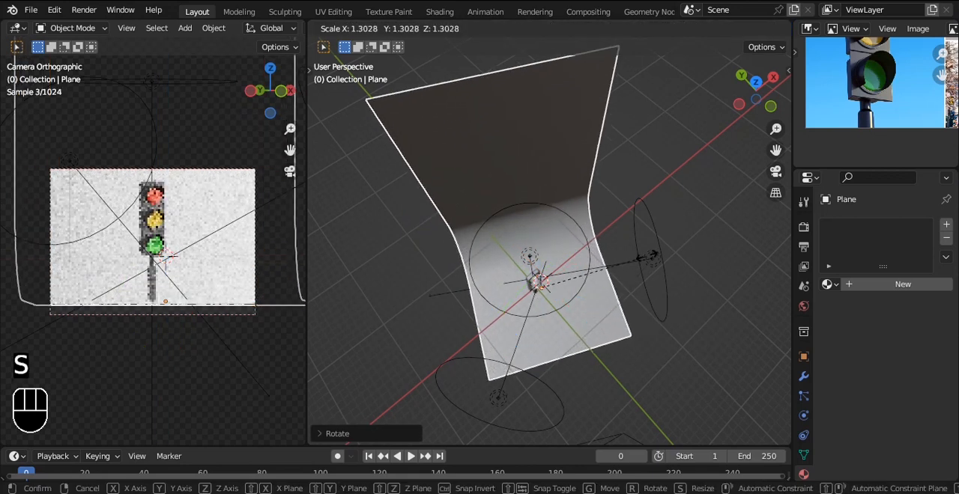
click(596, 243)
middle_drag(596, 243, 596, 181)
drag(550, 225, 551, 238)
key(ctrl+s)
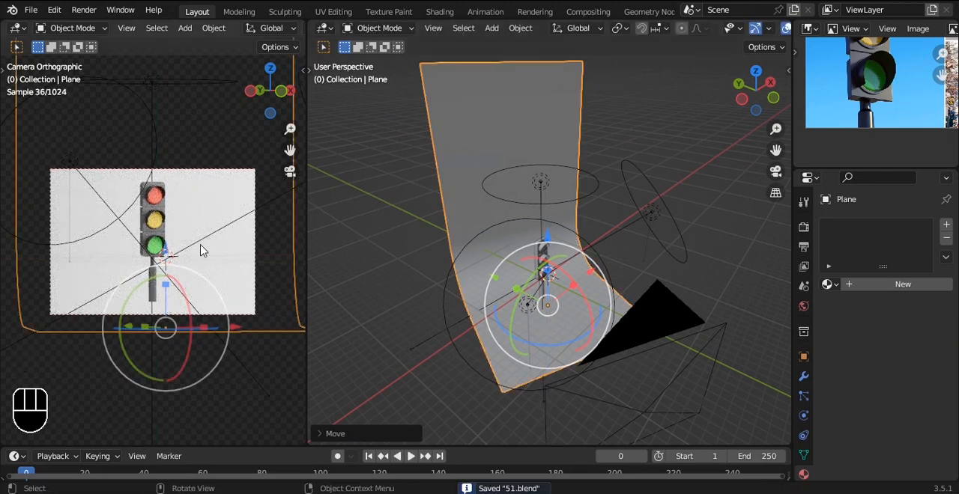
Step: Reframe the camera so the traffic light sits lower and the pole's base is cropped out, and save the file
click(185, 210)
alt+shift+drag(186, 212, 186, 232)
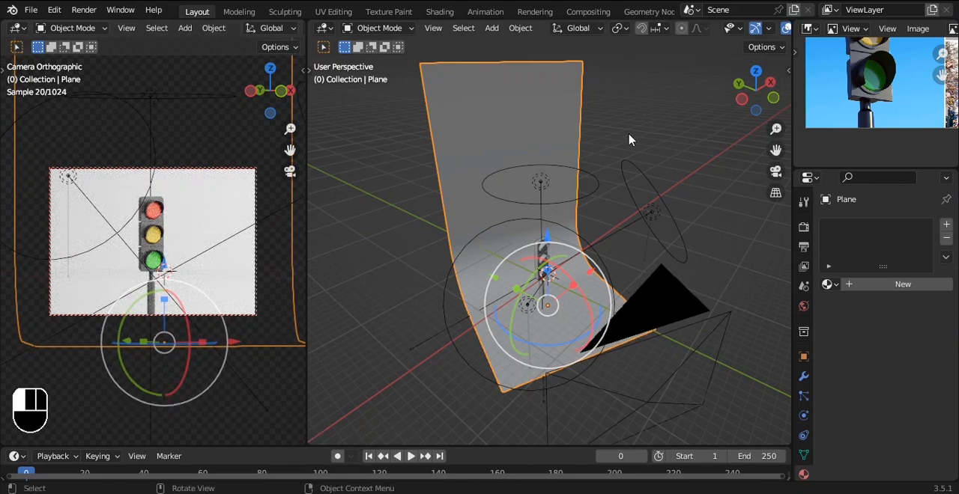
click(629, 139)
key(ctrl+s)
Step: Give the backdrop a new material with a light blue base color (hue 0.544, saturation 0.720, value 0.800)
click(574, 111)
click(927, 285)
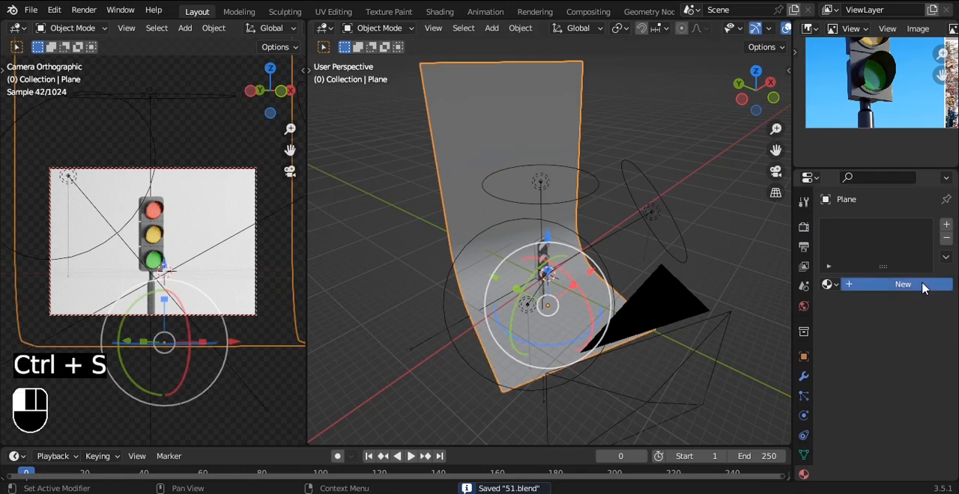
click(908, 406)
drag(902, 283, 863, 236)
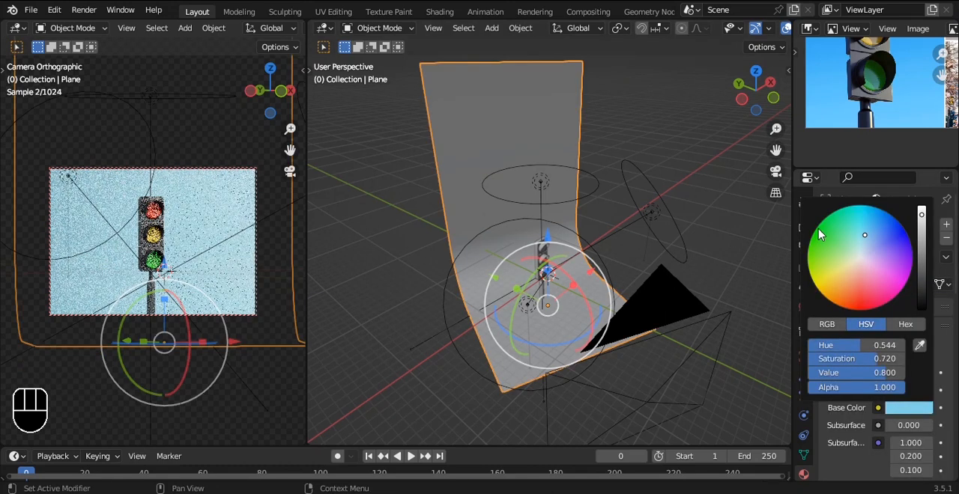
click(693, 106)
Step: Set the Cycles render device to GPU Compute and enable viewport denoising
scroll(193, 272, up, 4)
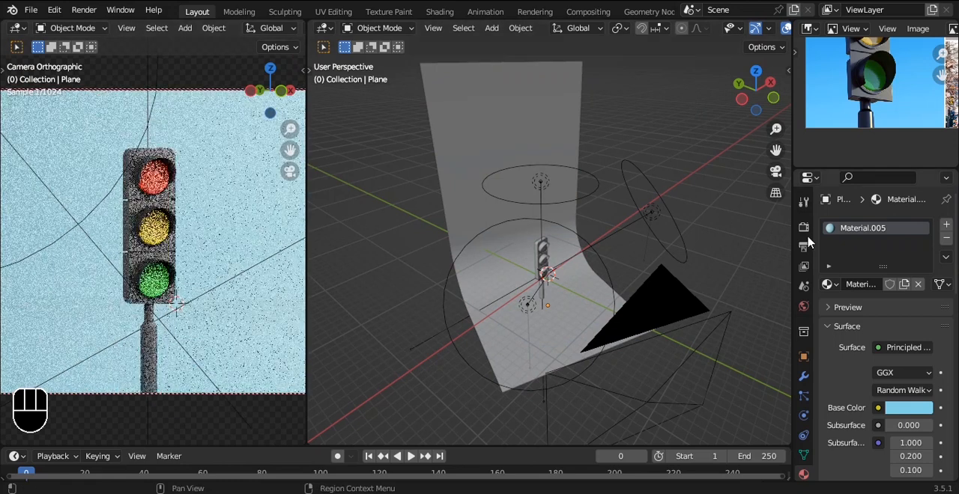
click(803, 226)
click(915, 259)
click(892, 289)
click(847, 379)
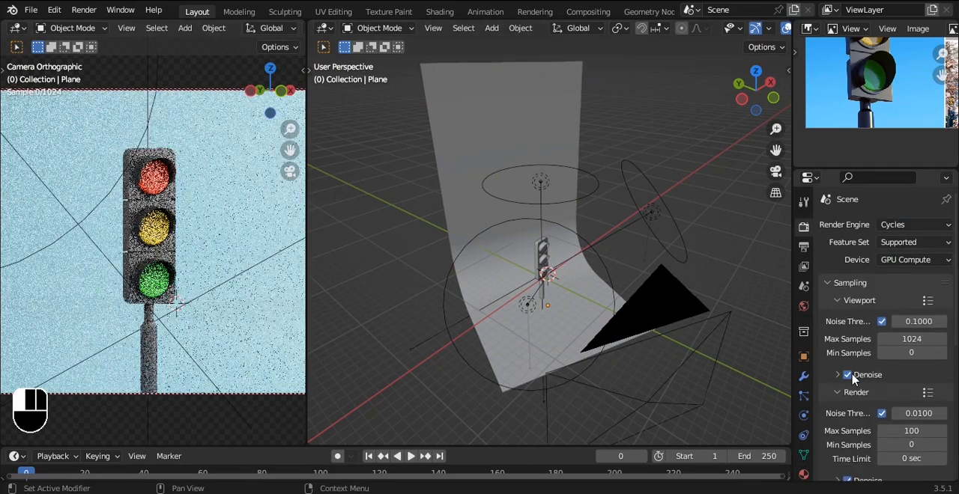
Step: Set the color management look to Very High Contrast, fit the camera frame in view, and save the file
scroll(878, 404, down, 5)
scroll(878, 412, down, 4)
scroll(880, 467, down, 4)
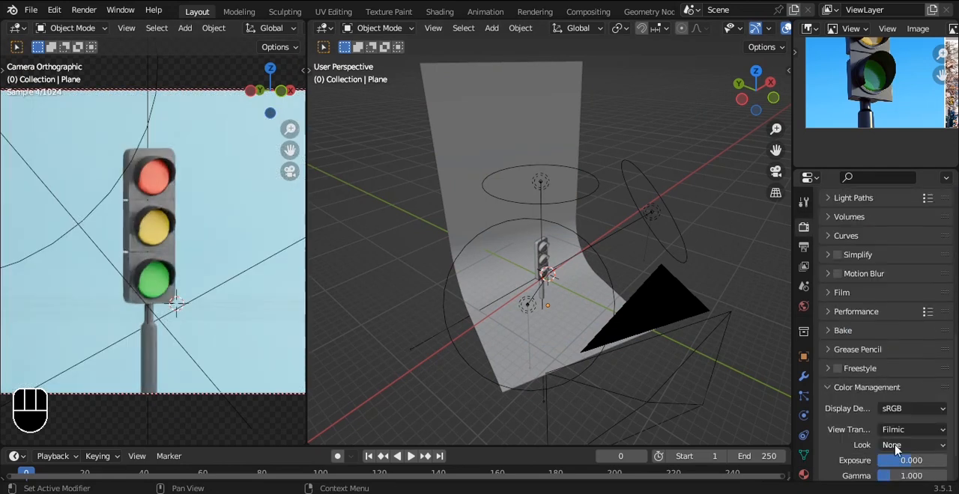
click(902, 445)
click(896, 399)
click(904, 446)
click(891, 416)
key(Home)
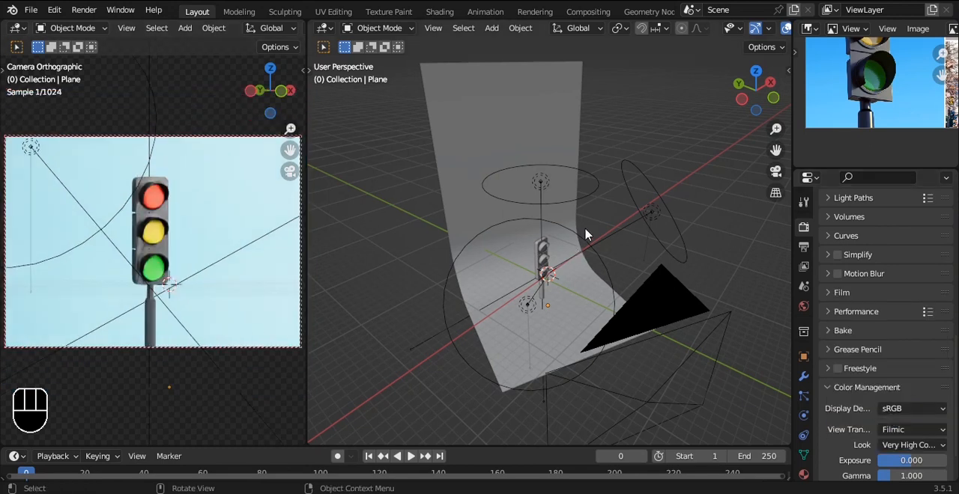
key(ctrl+s)
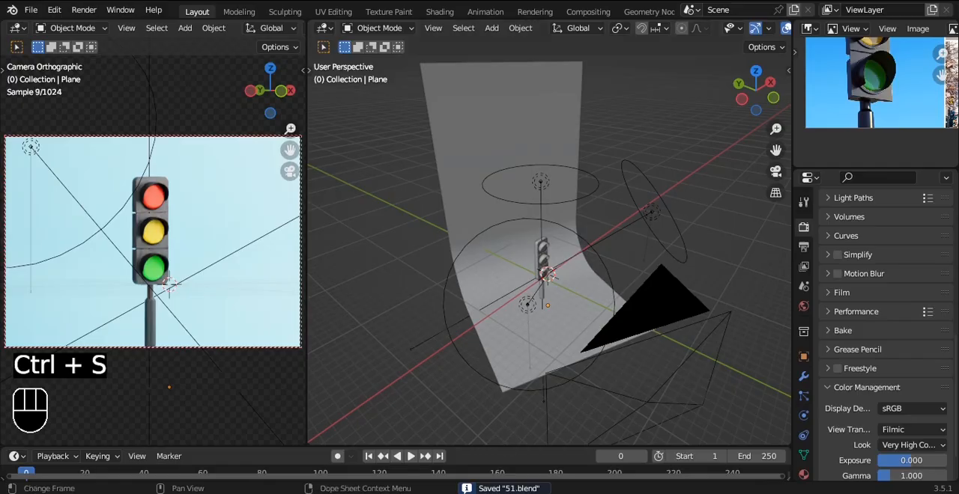